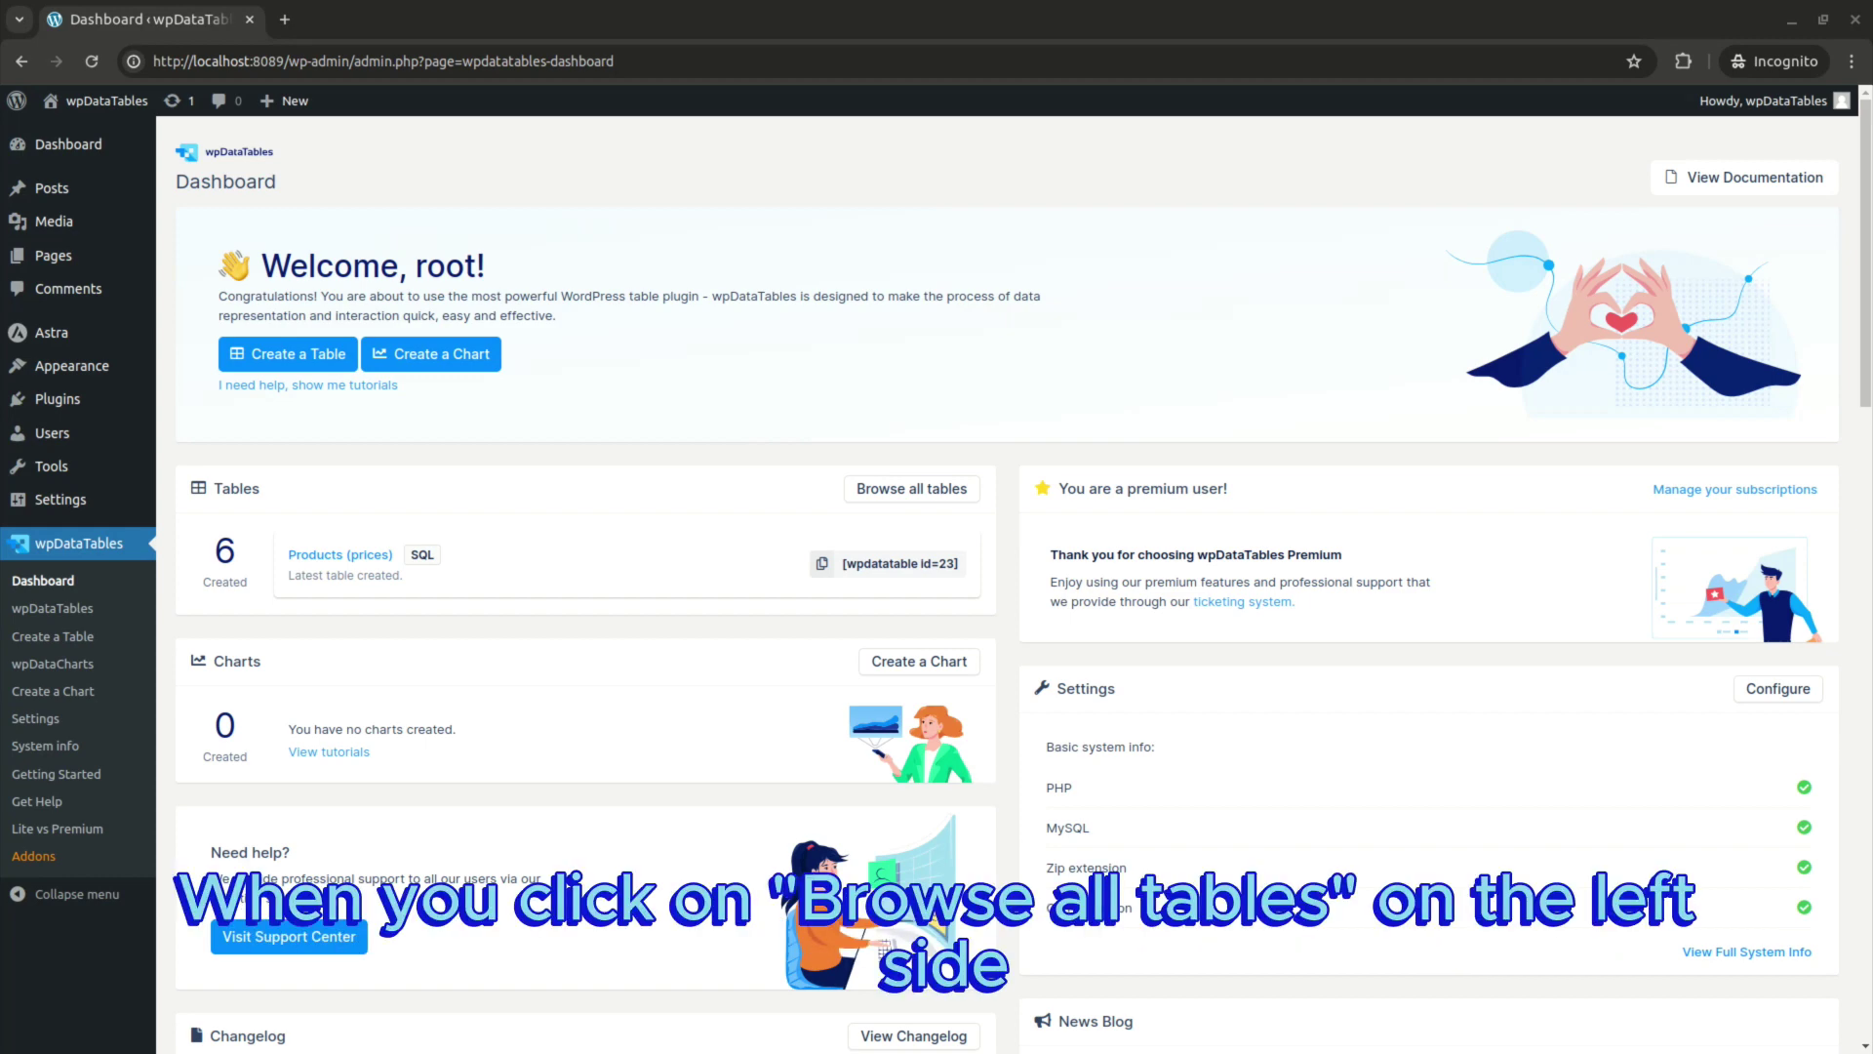
pyautogui.click(906, 494)
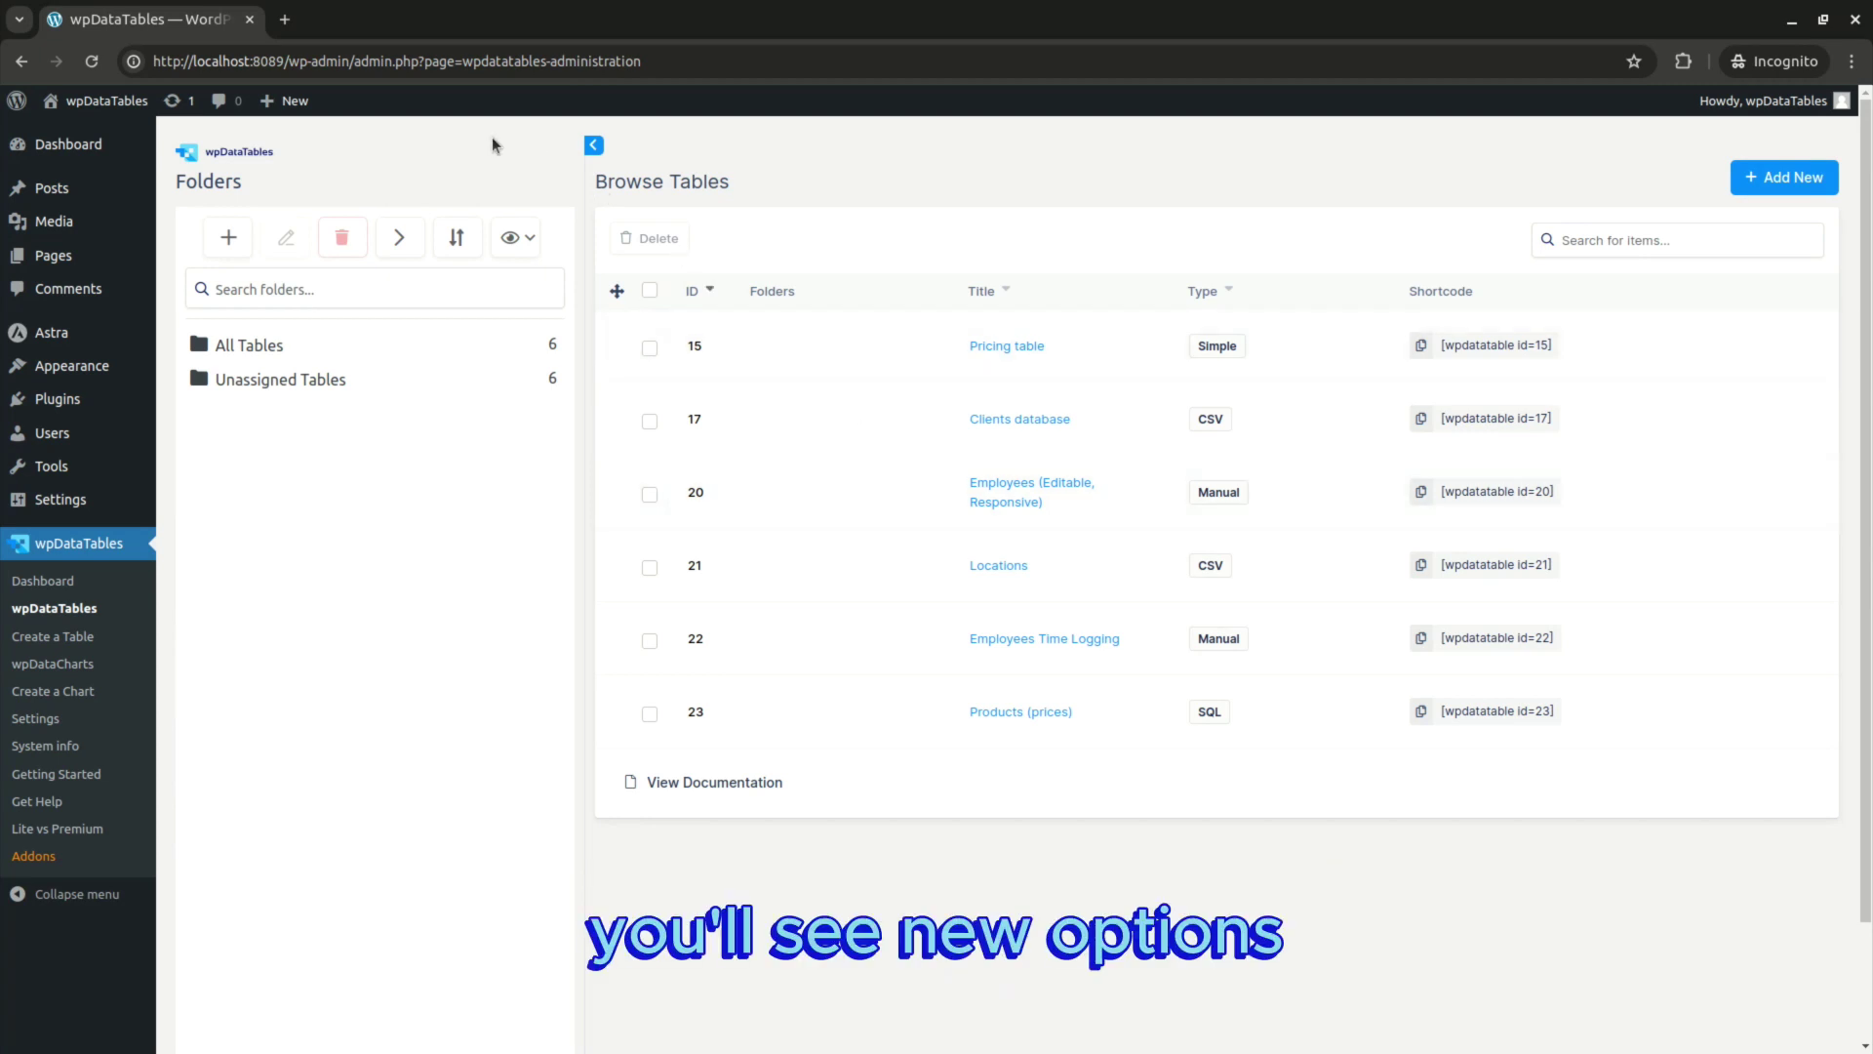
pyautogui.click(594, 147)
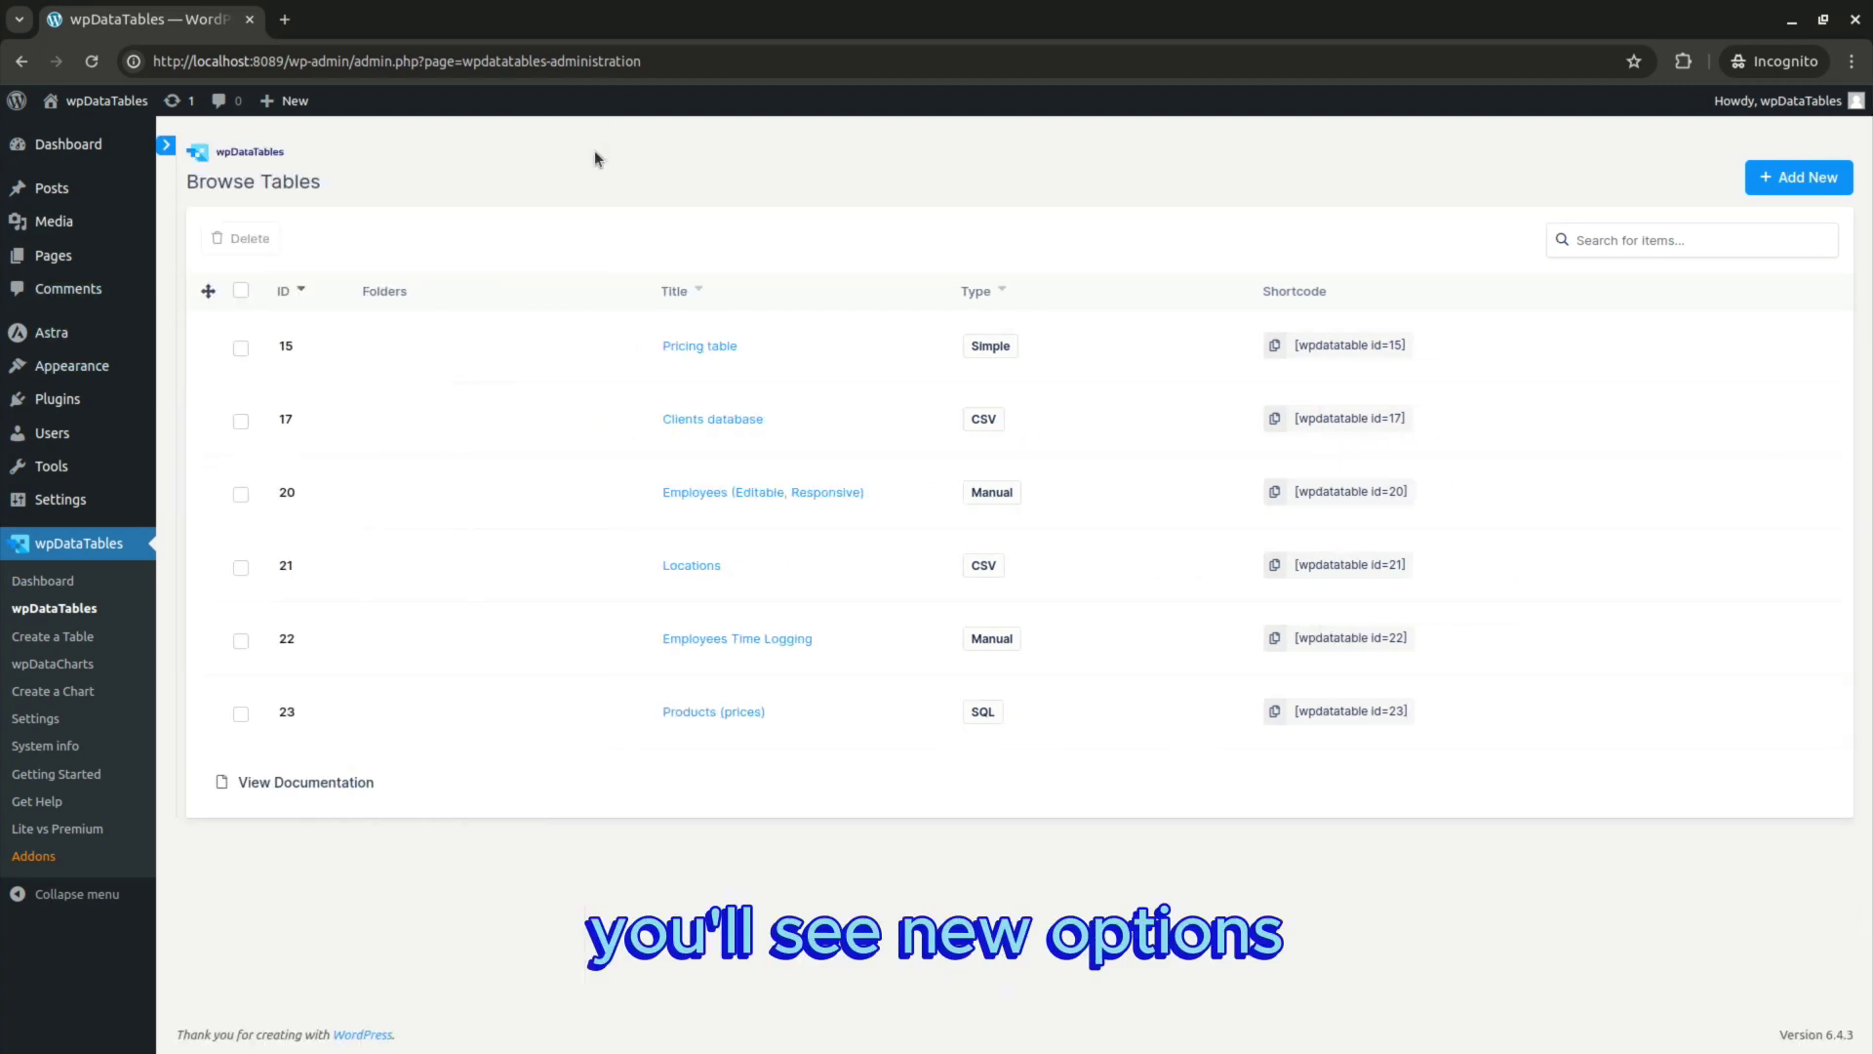
pyautogui.click(168, 147)
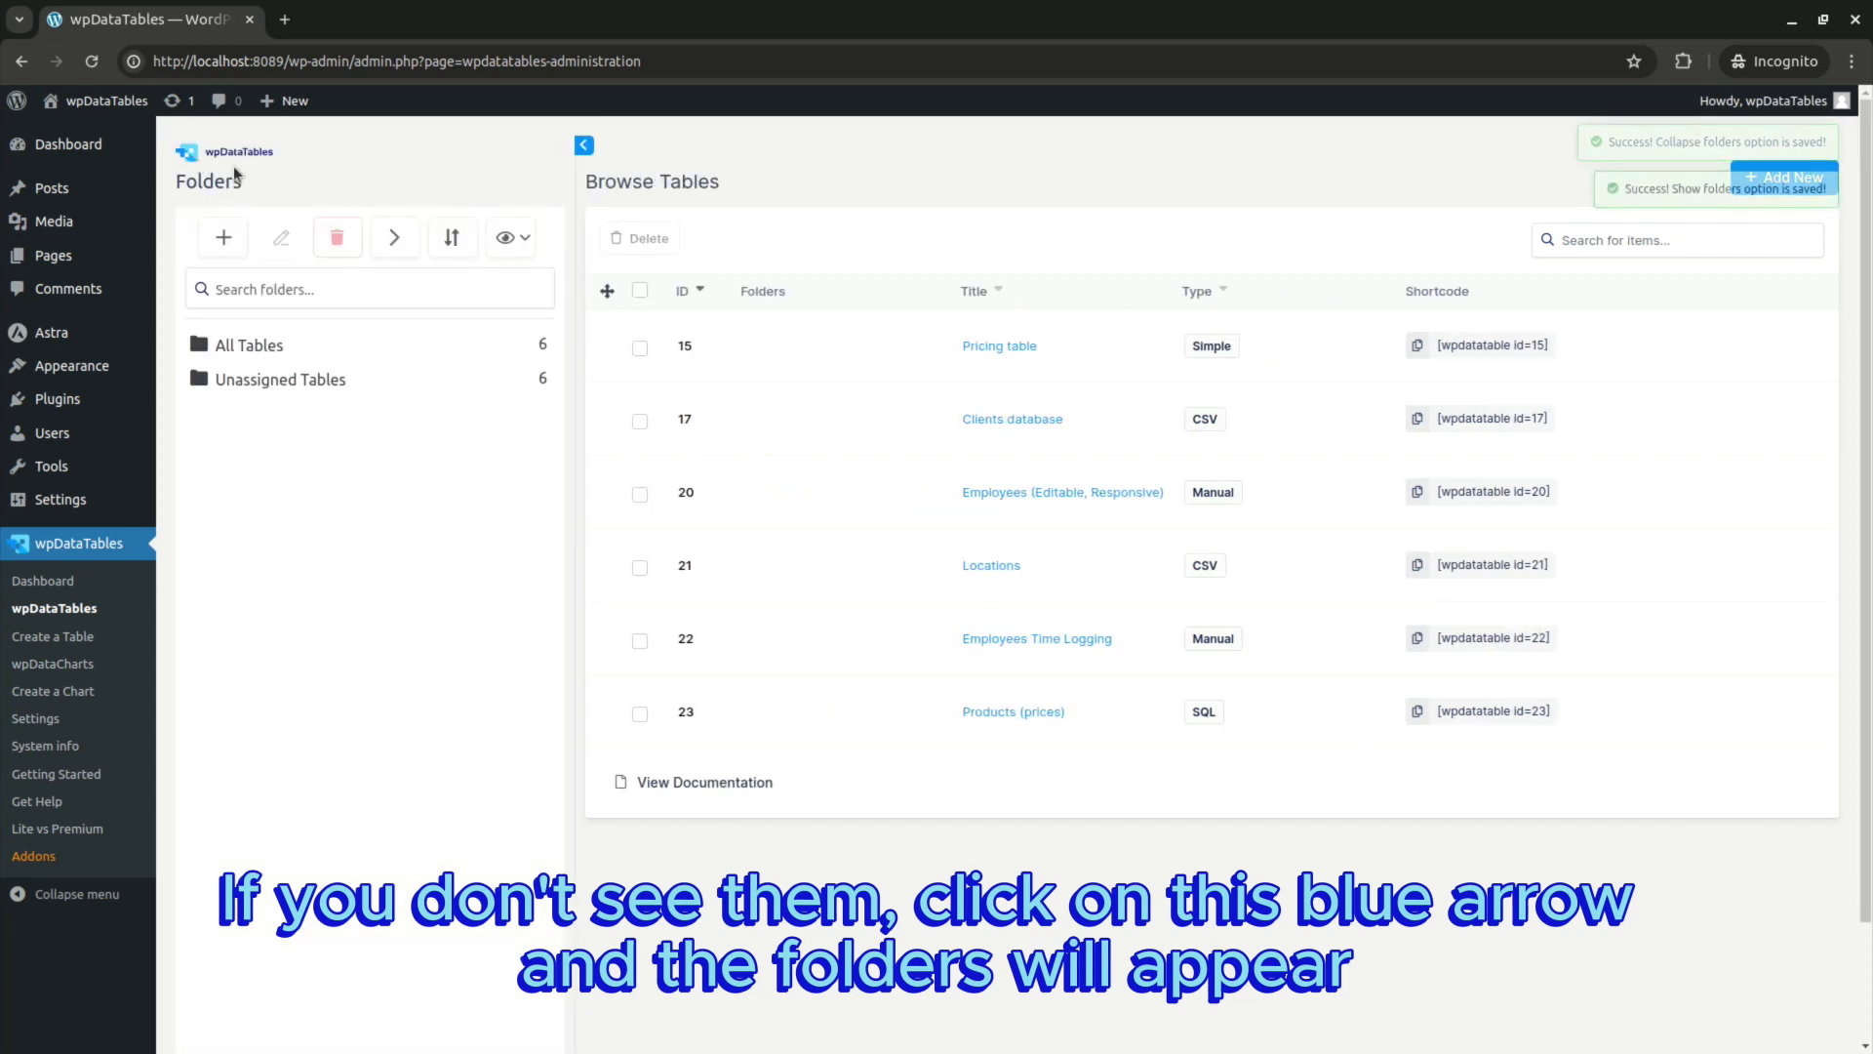
pyautogui.click(583, 146)
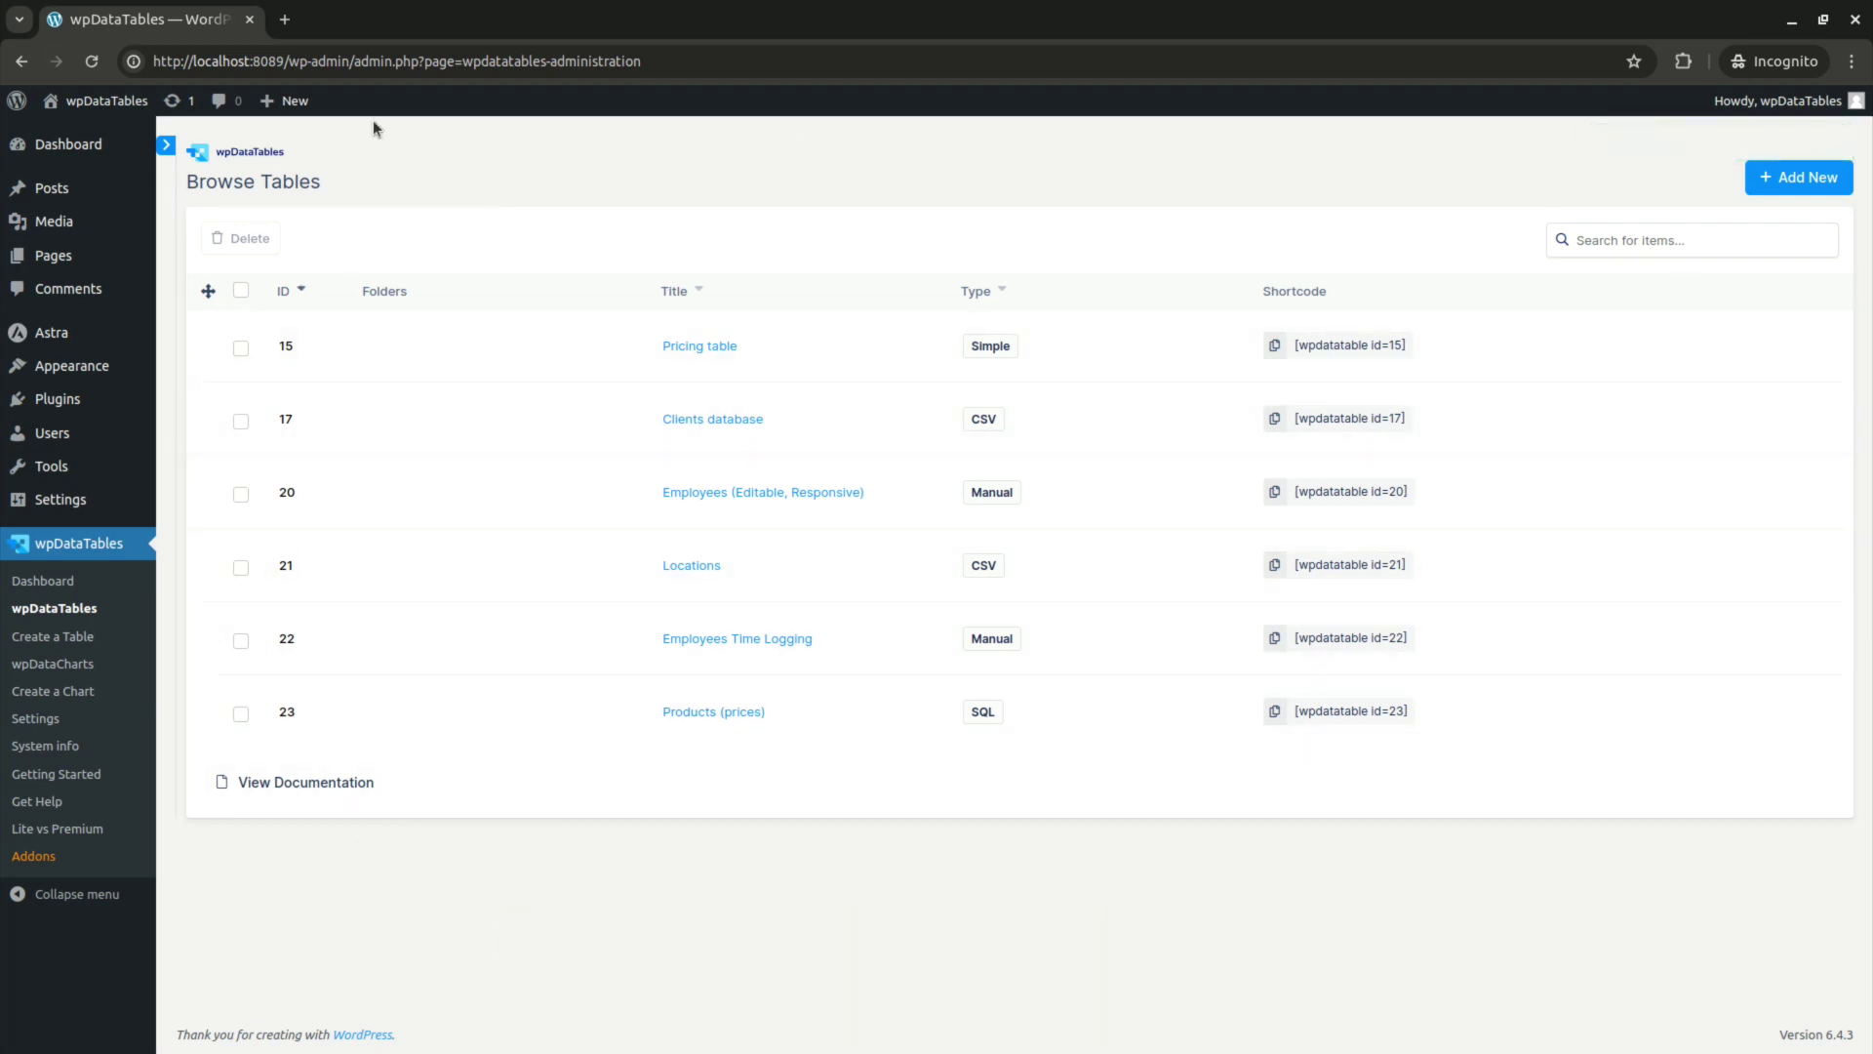
pyautogui.click(167, 145)
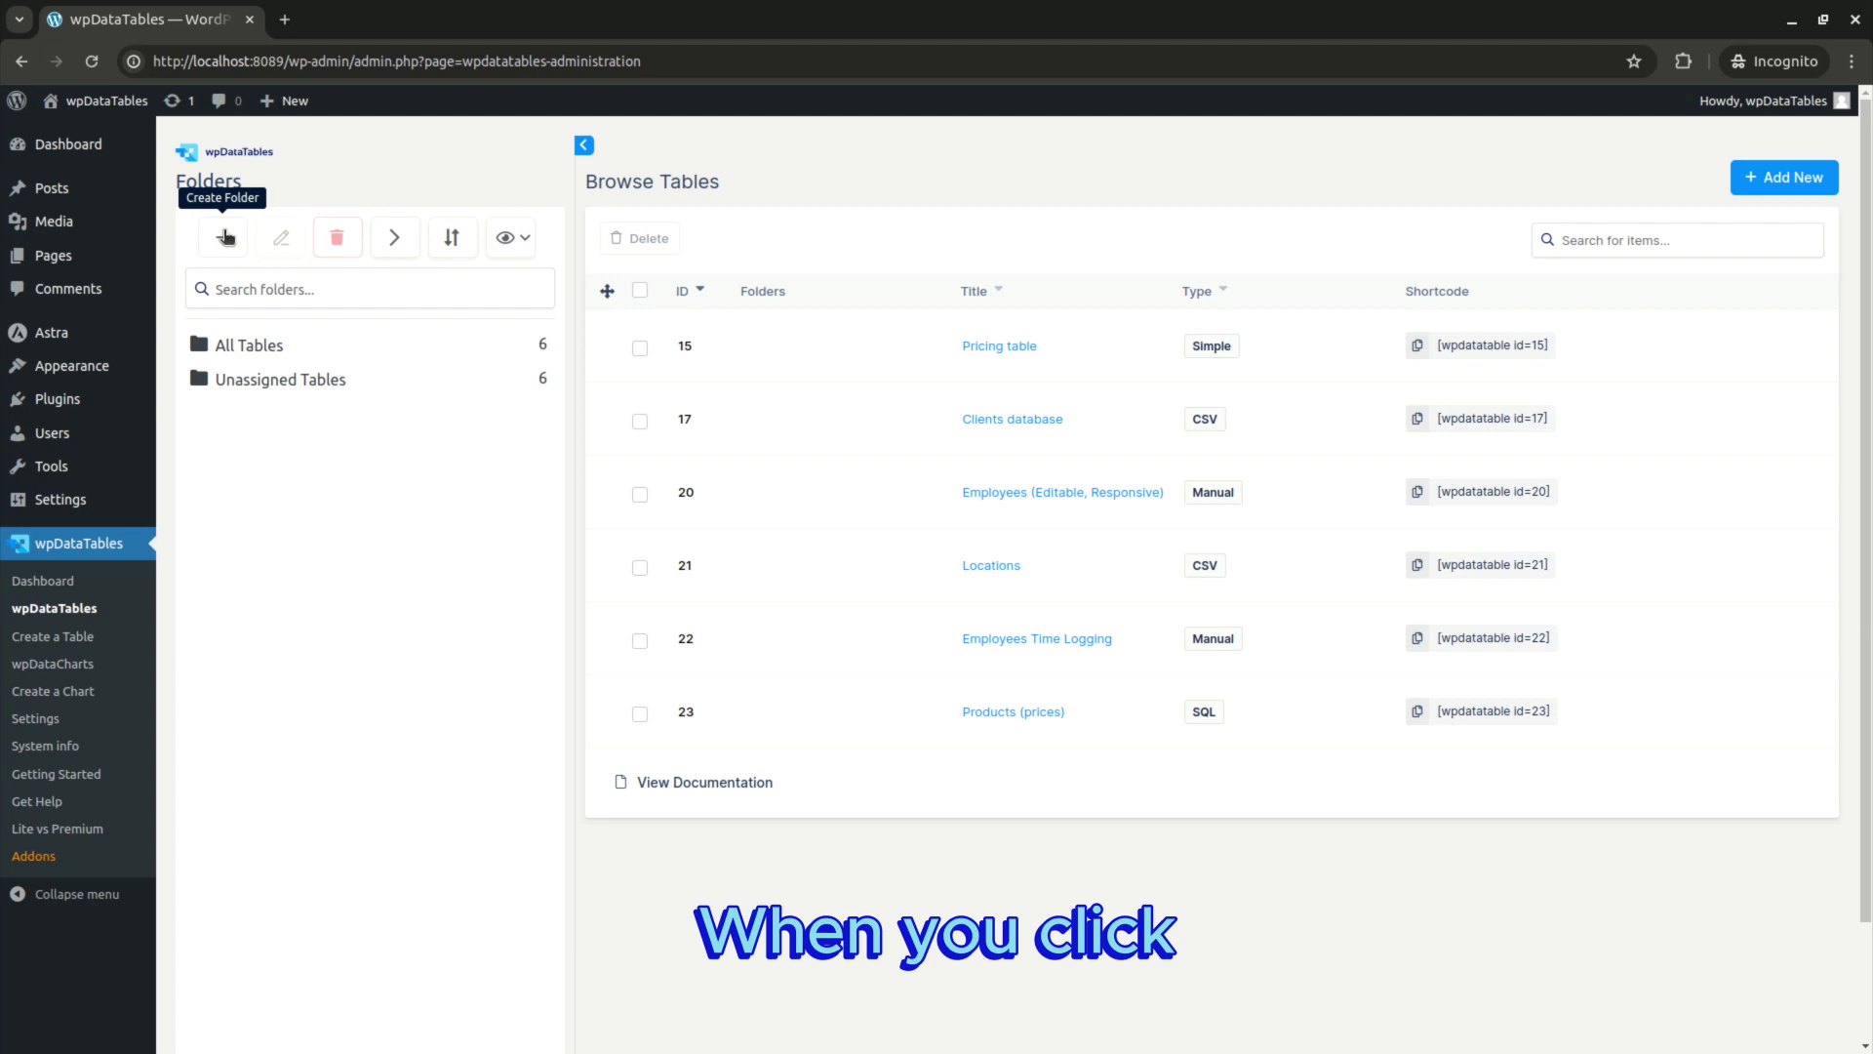
# - Create a new top-level folder named Work
pyautogui.click(225, 237)
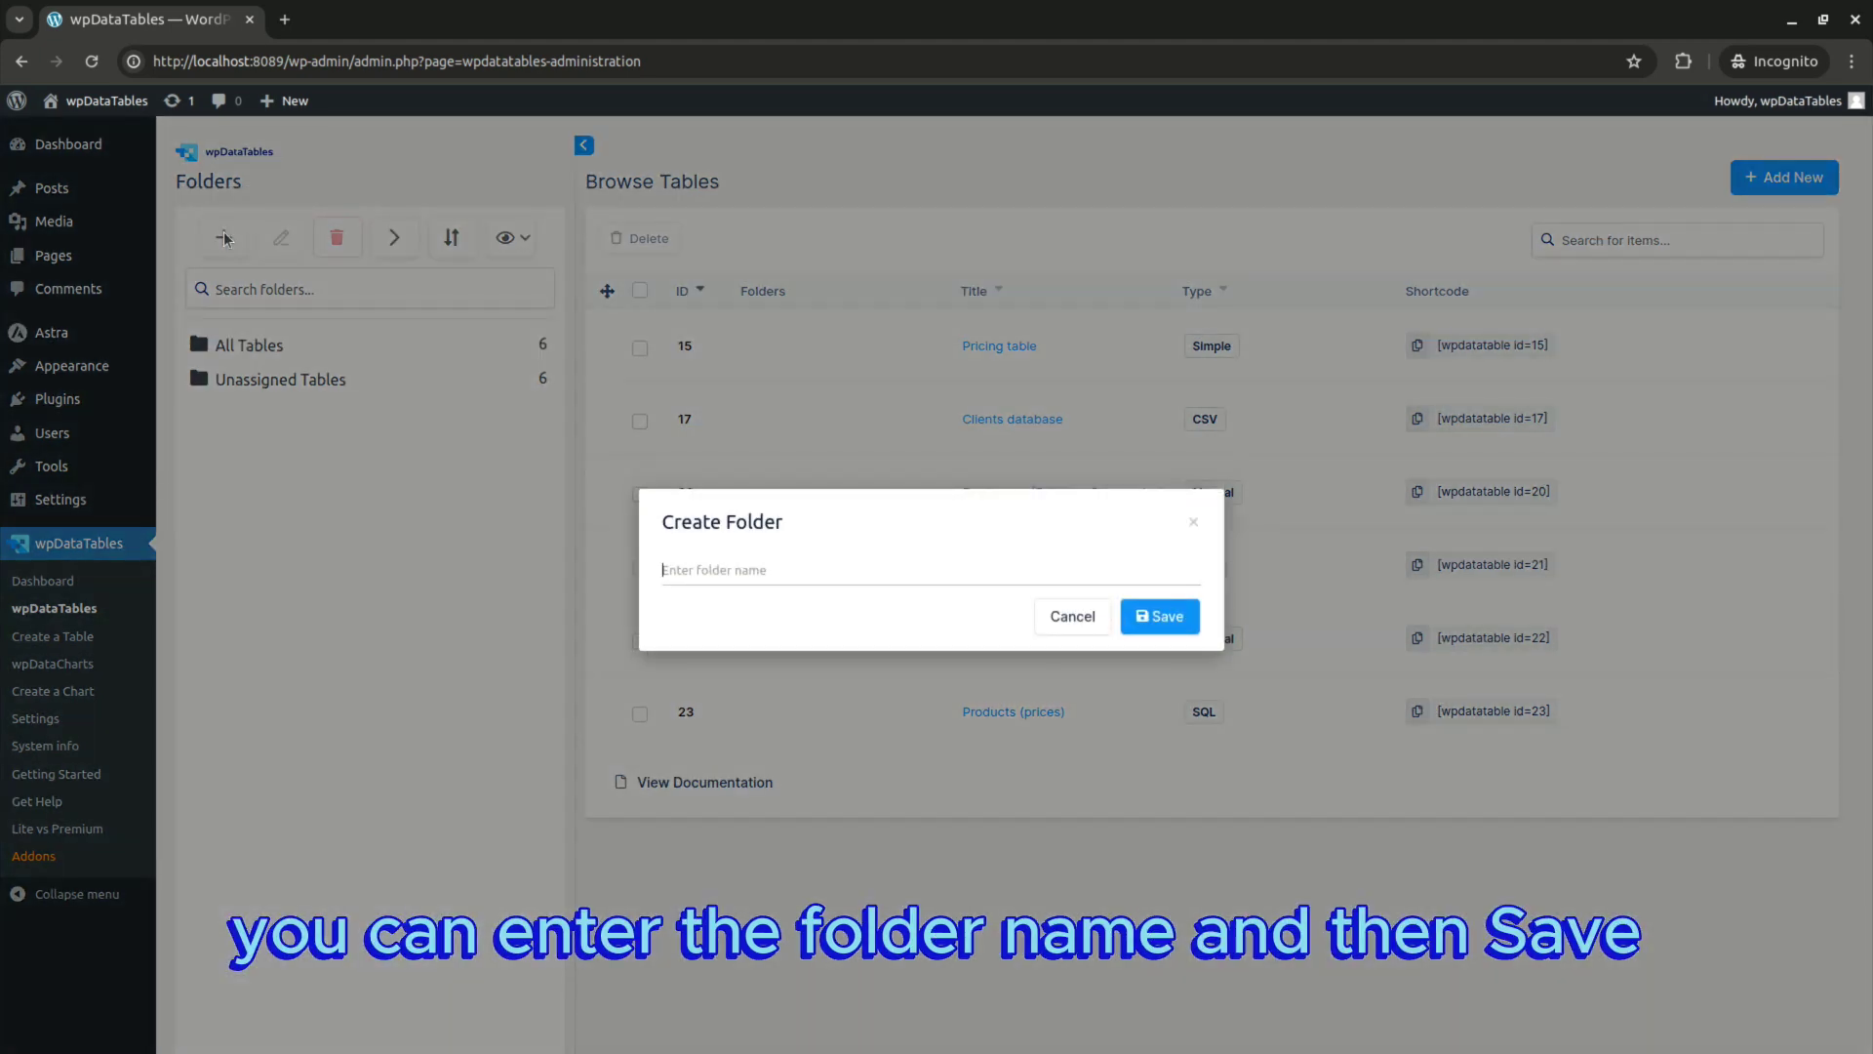
pyautogui.write('Work')
pyautogui.click(1148, 623)
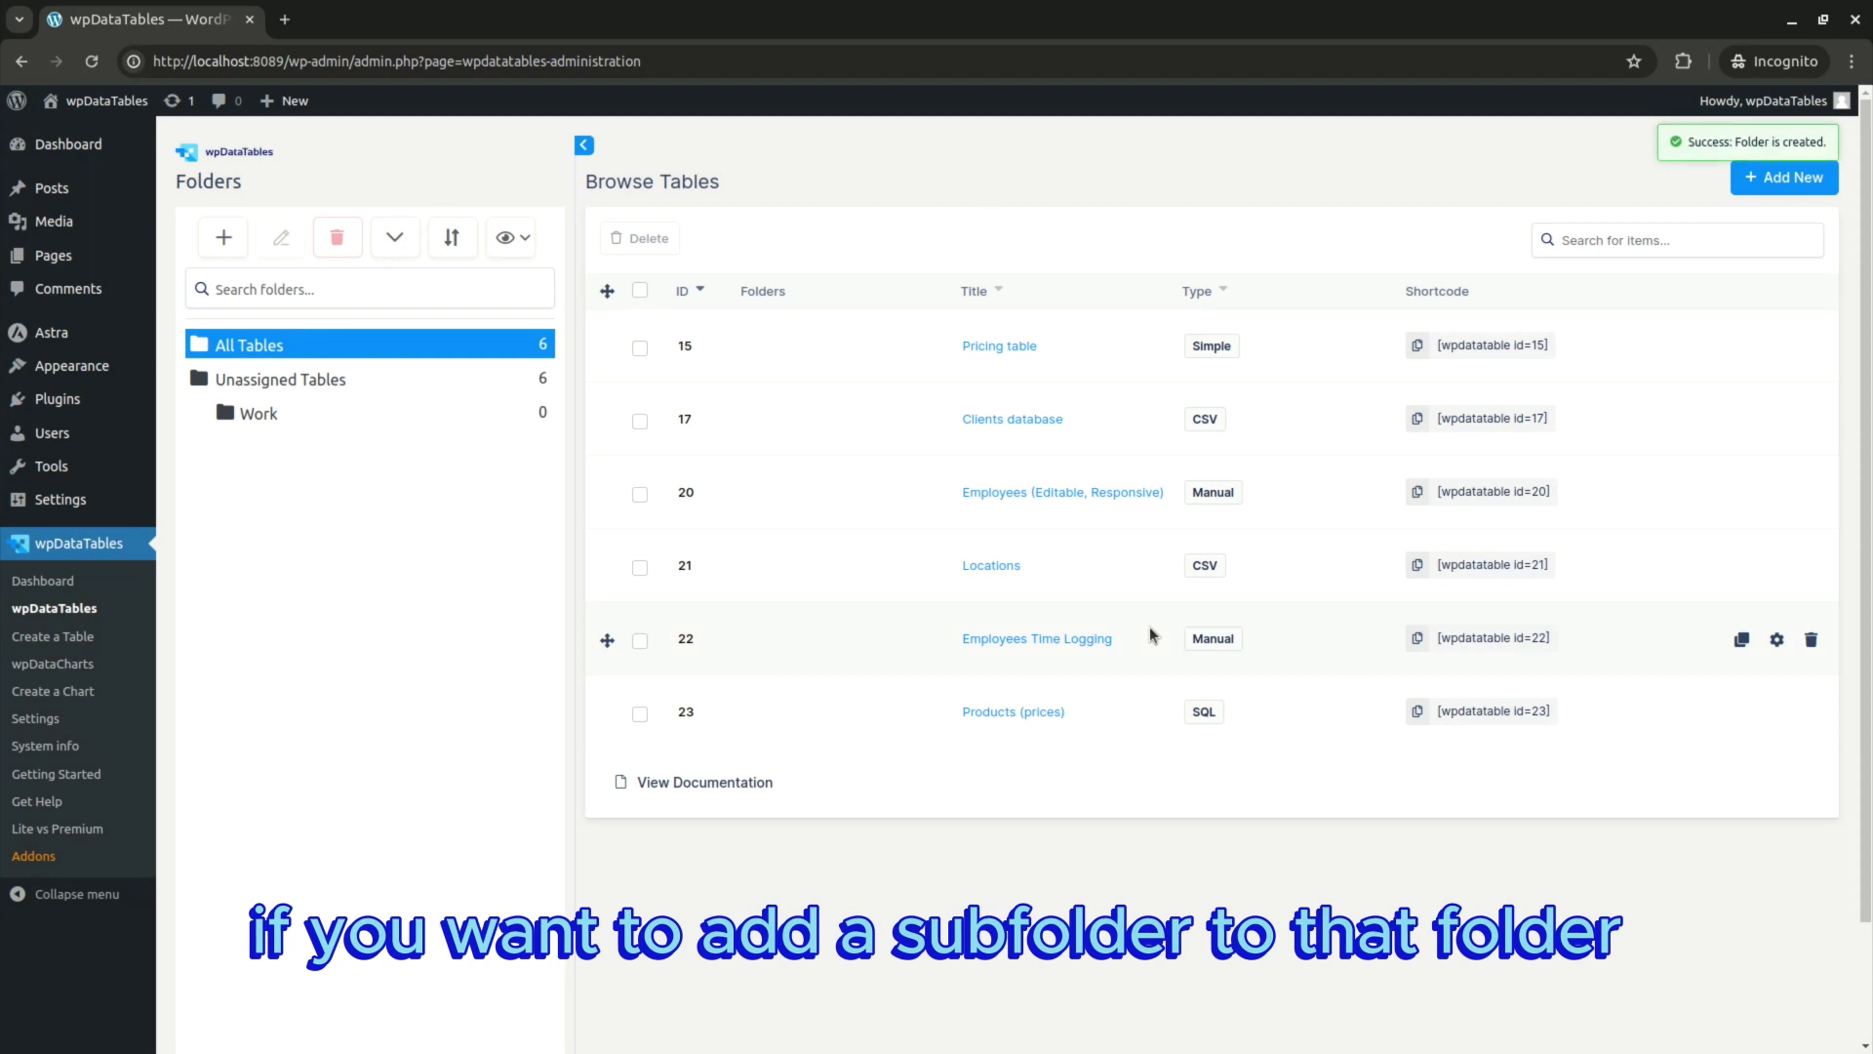
# - Add a Prices subfolder inside the Work folder
pyautogui.click(380, 413)
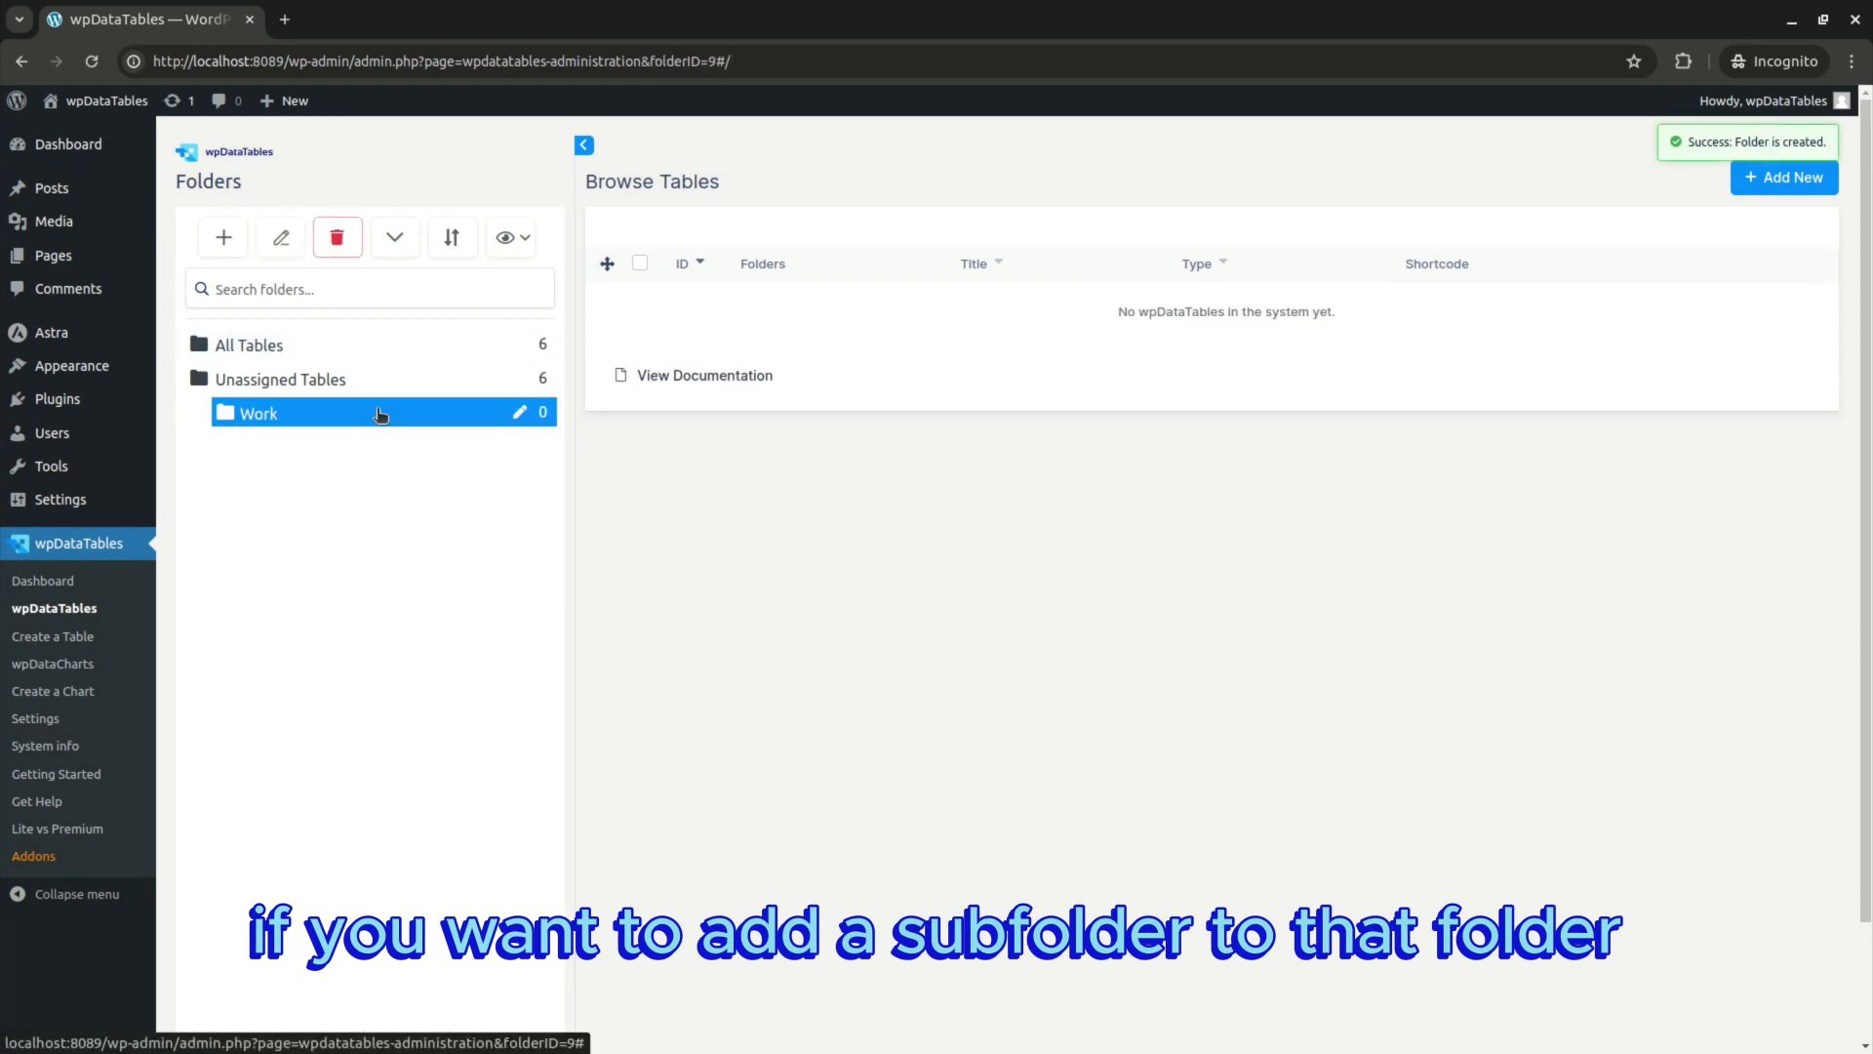
pyautogui.click(226, 241)
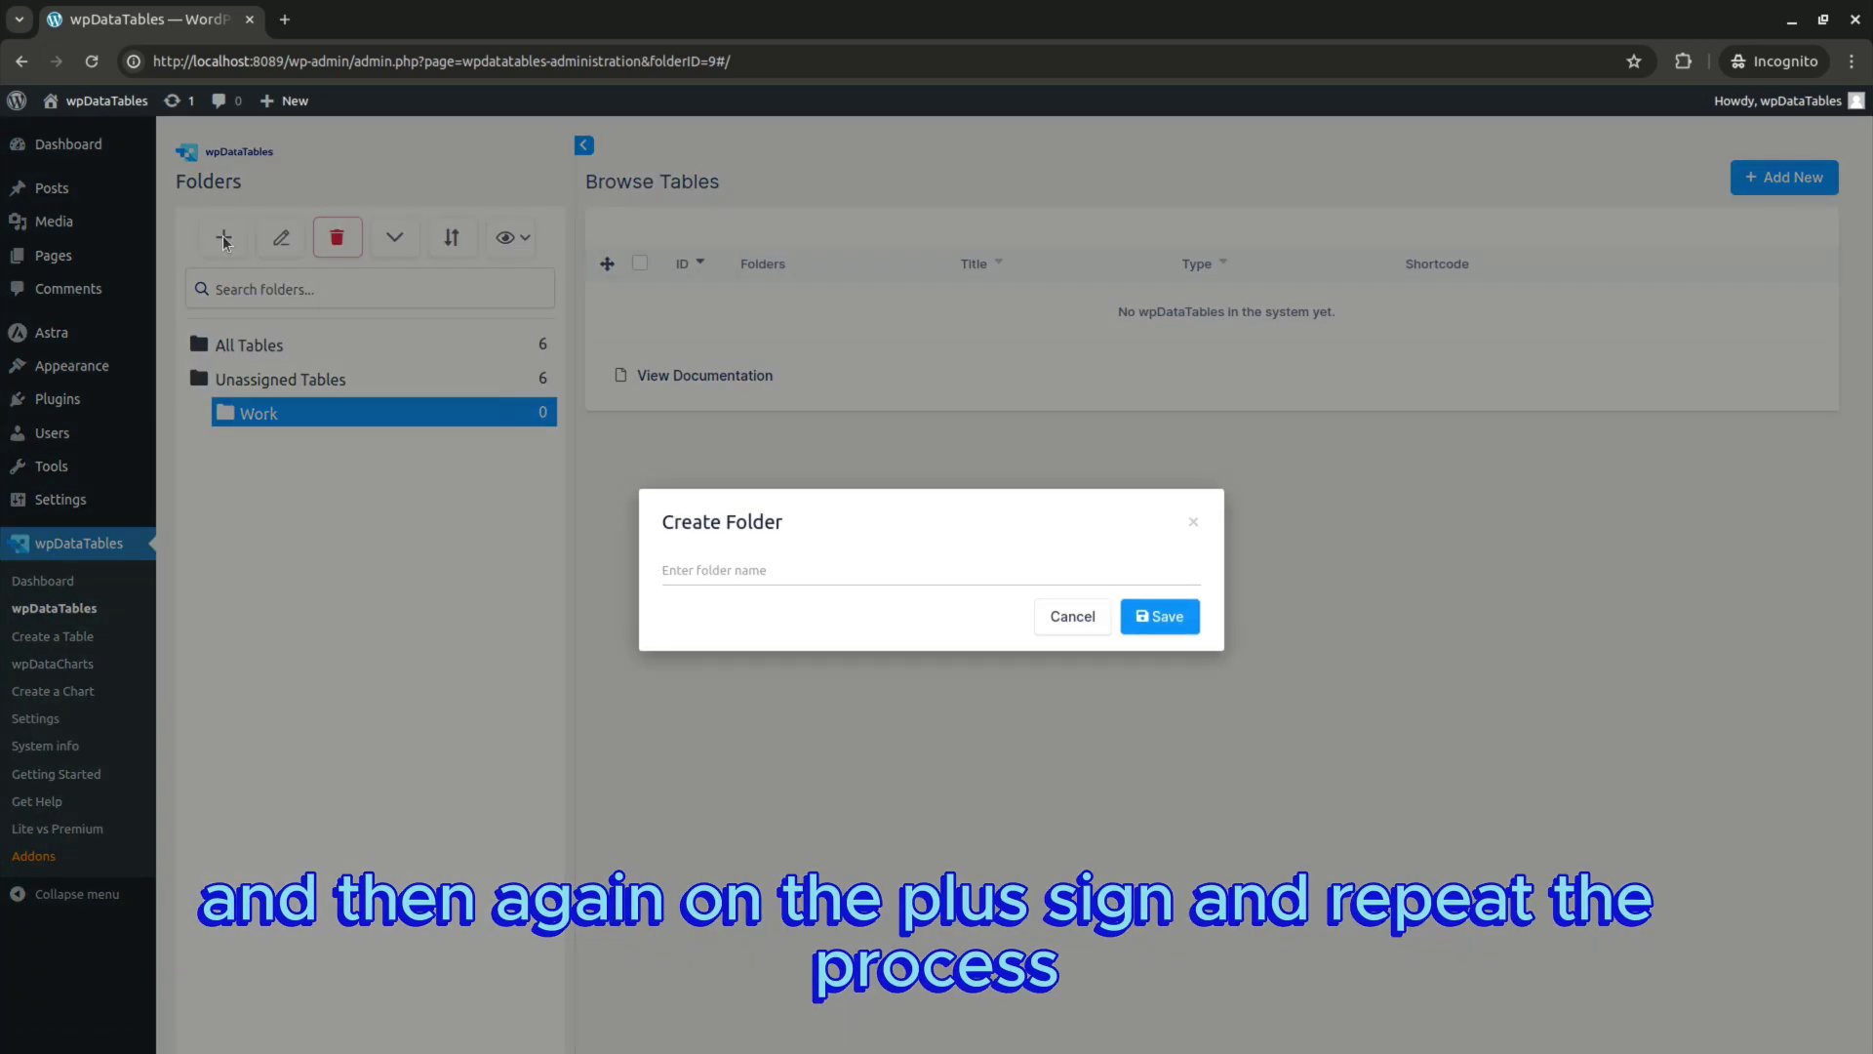
pyautogui.write('Prices')
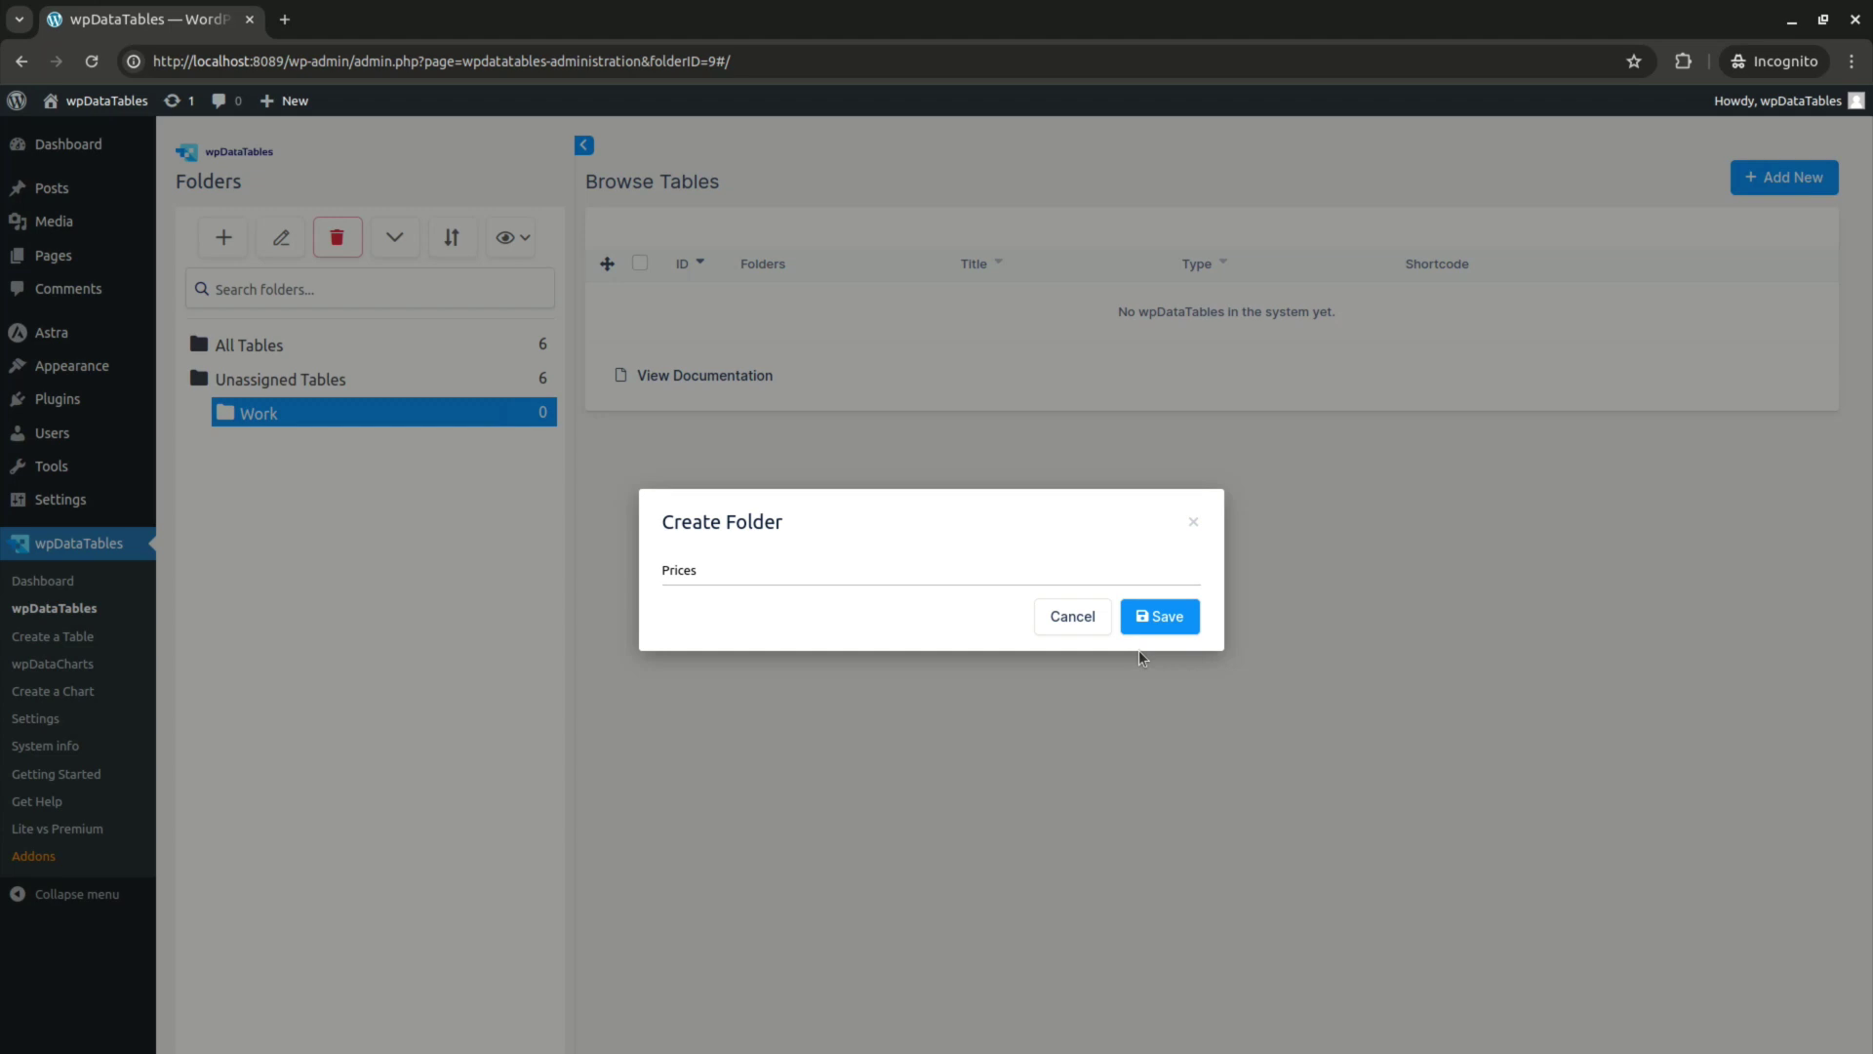
pyautogui.click(1130, 624)
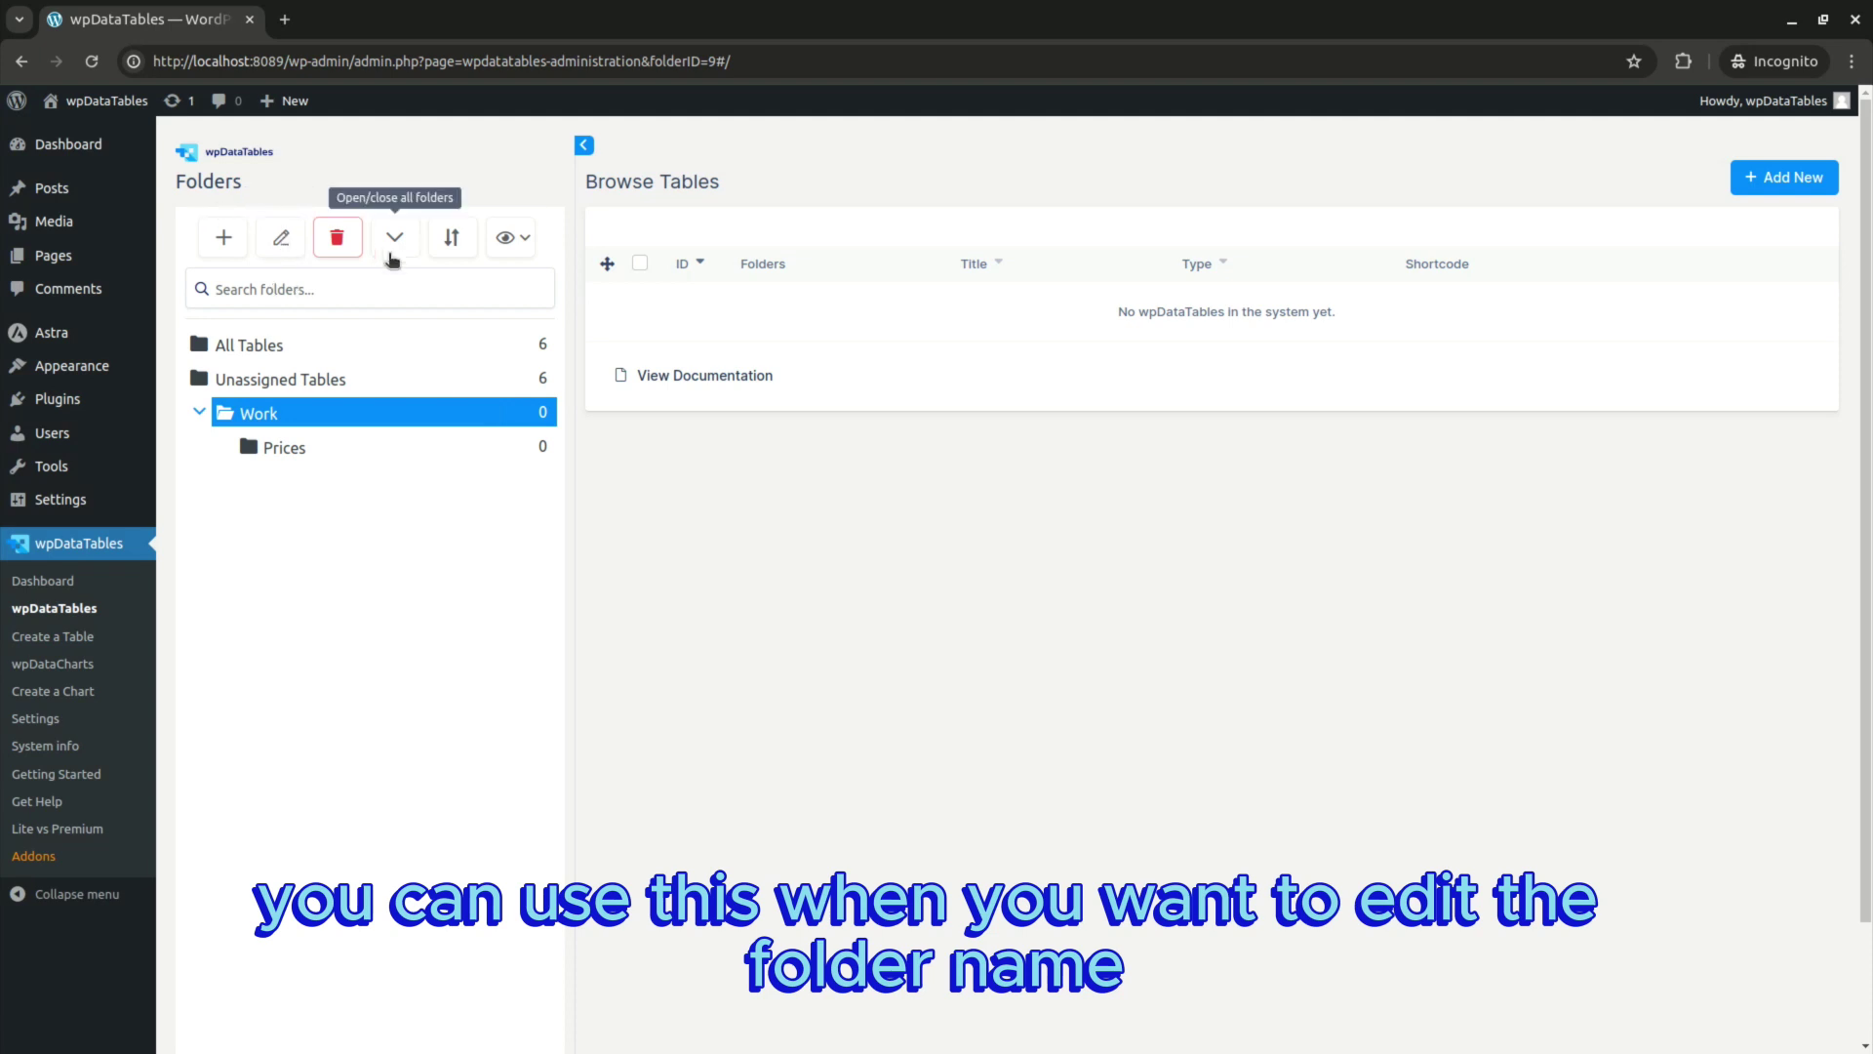
# - Rename the Prices subfolder under Work to 'Prices 2'
pyautogui.click(291, 446)
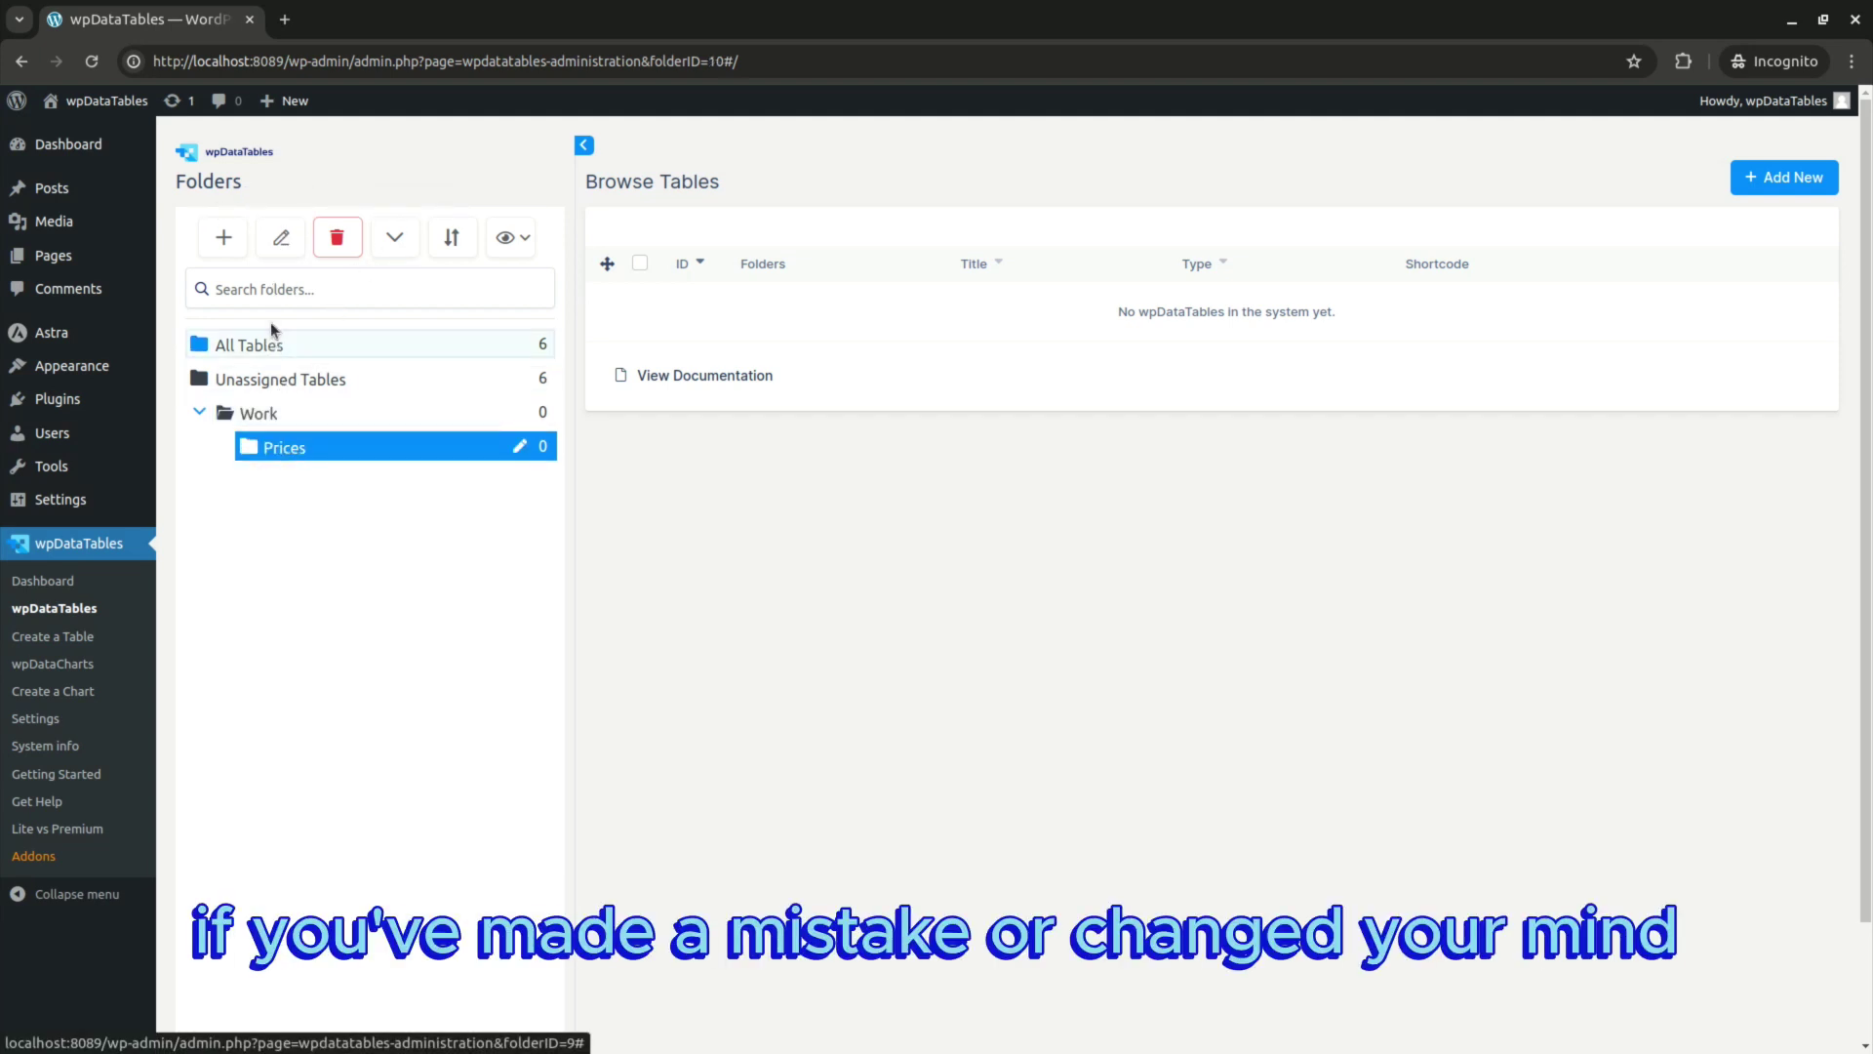
pyautogui.click(279, 240)
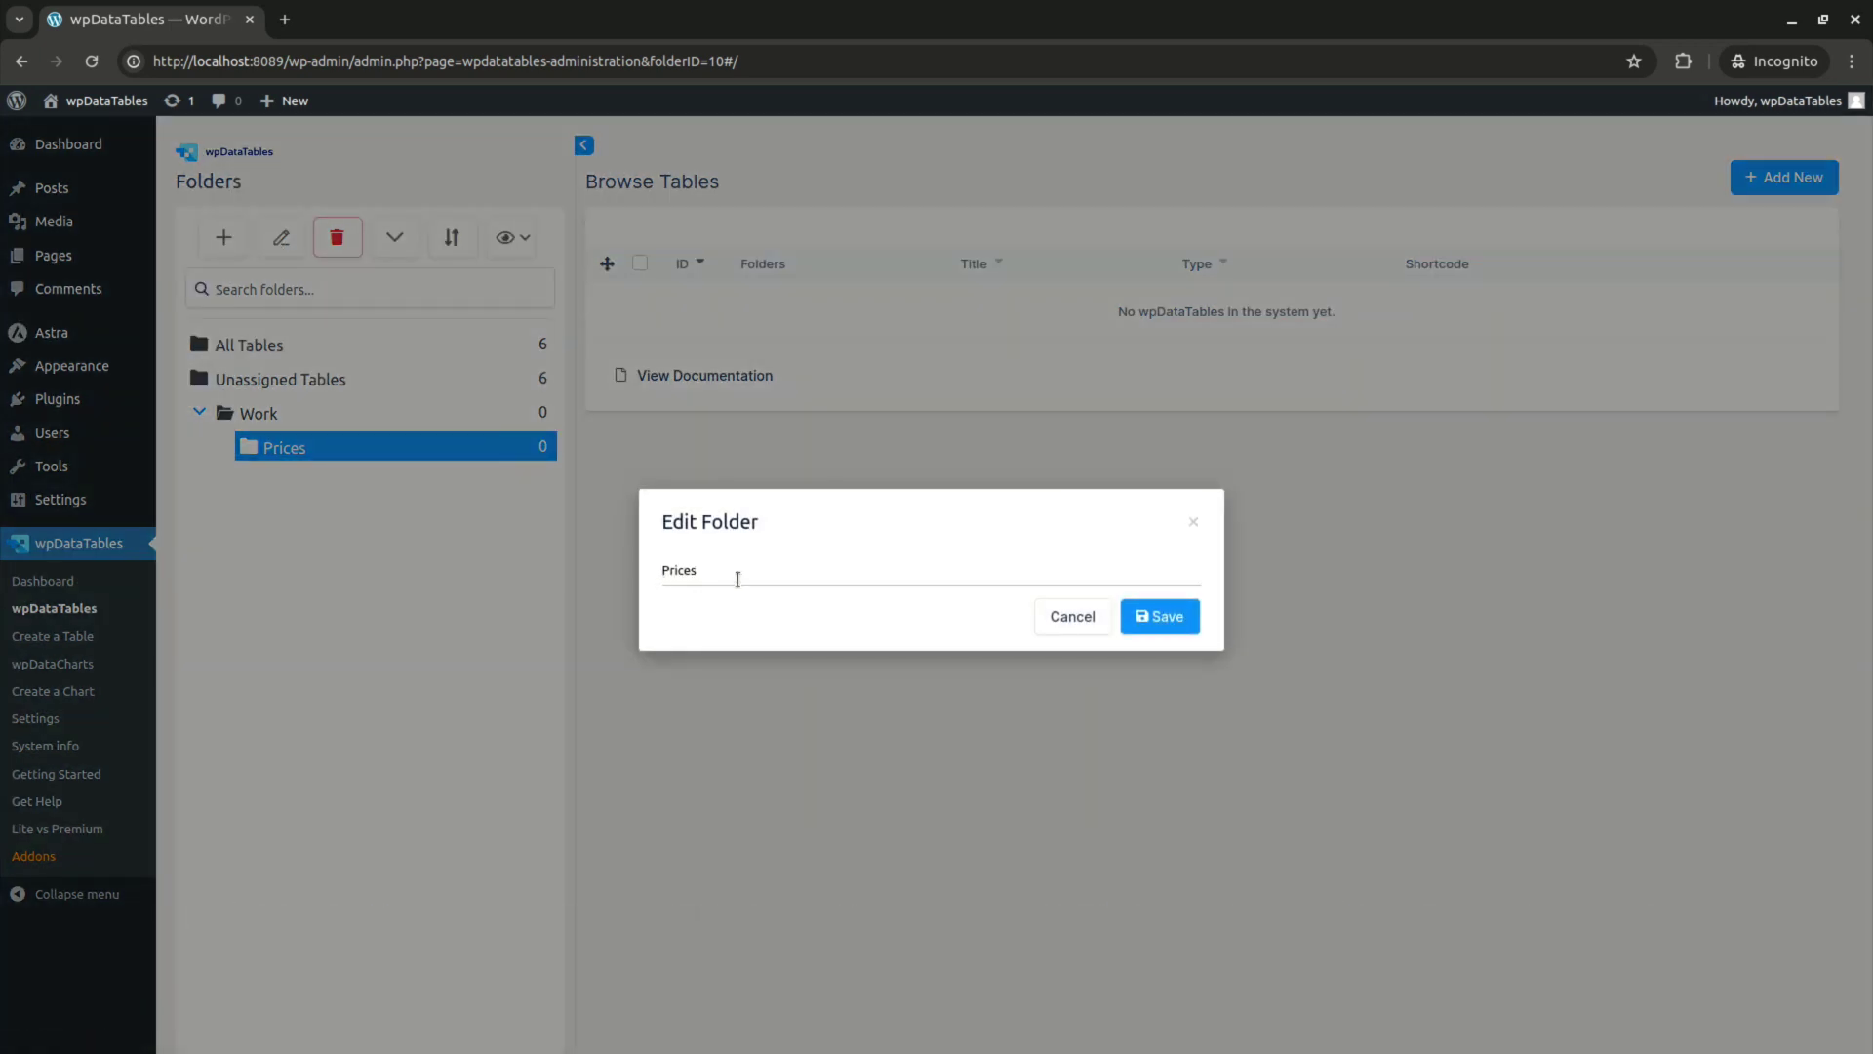
pyautogui.click(1157, 616)
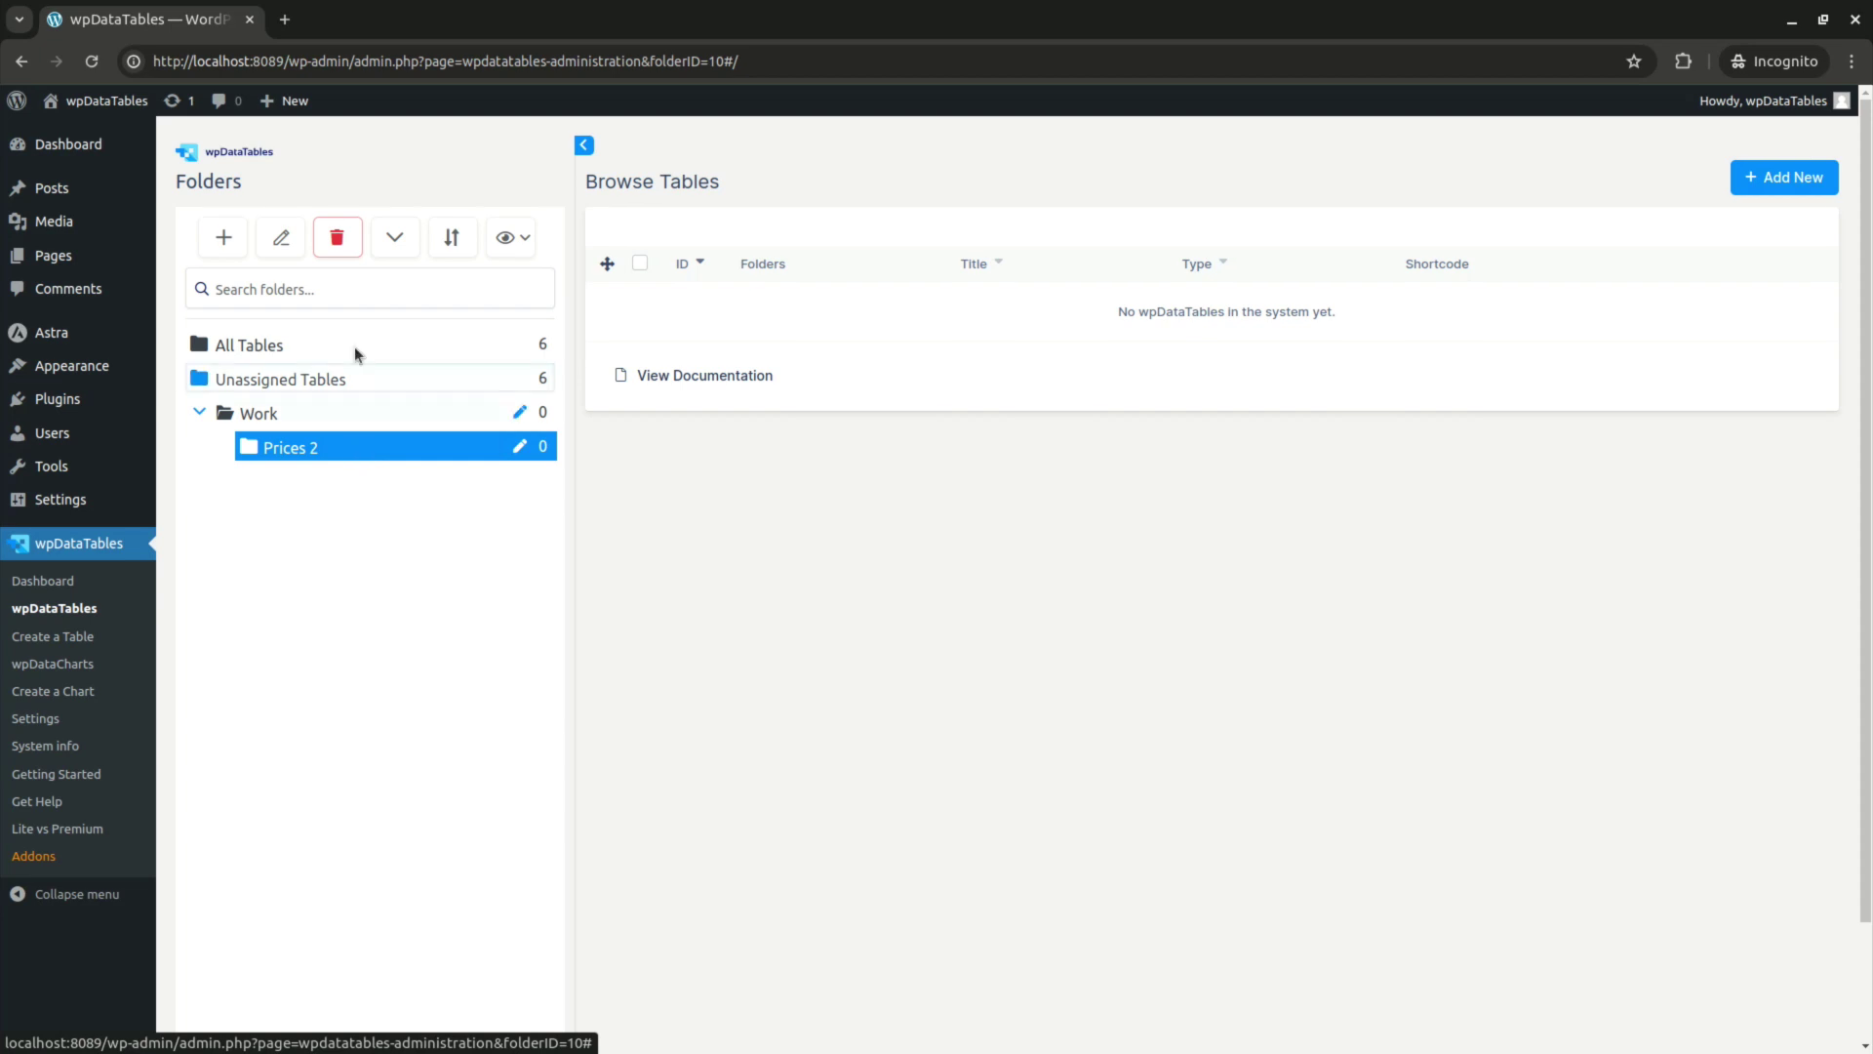
# - Cancel one delete attempt, then delete the Work folder with its Prices 2 subfolder
pyautogui.click(337, 237)
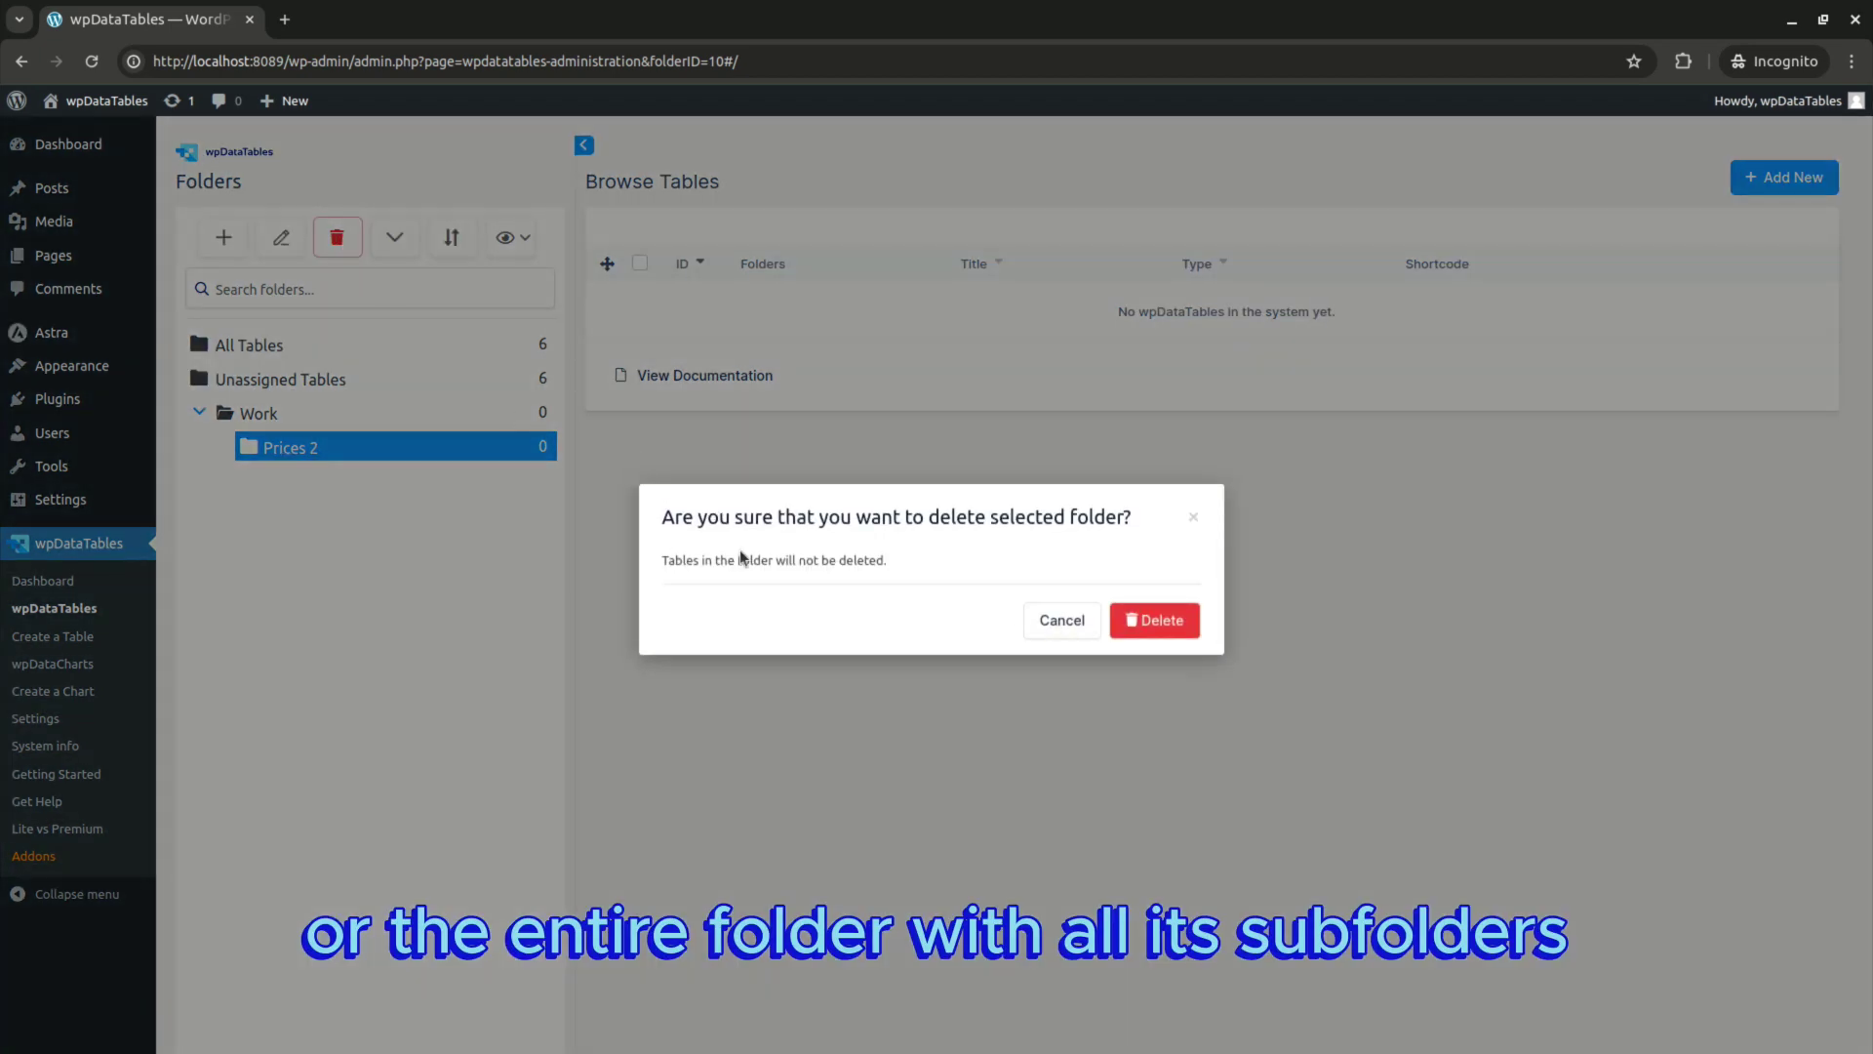
pyautogui.click(1056, 617)
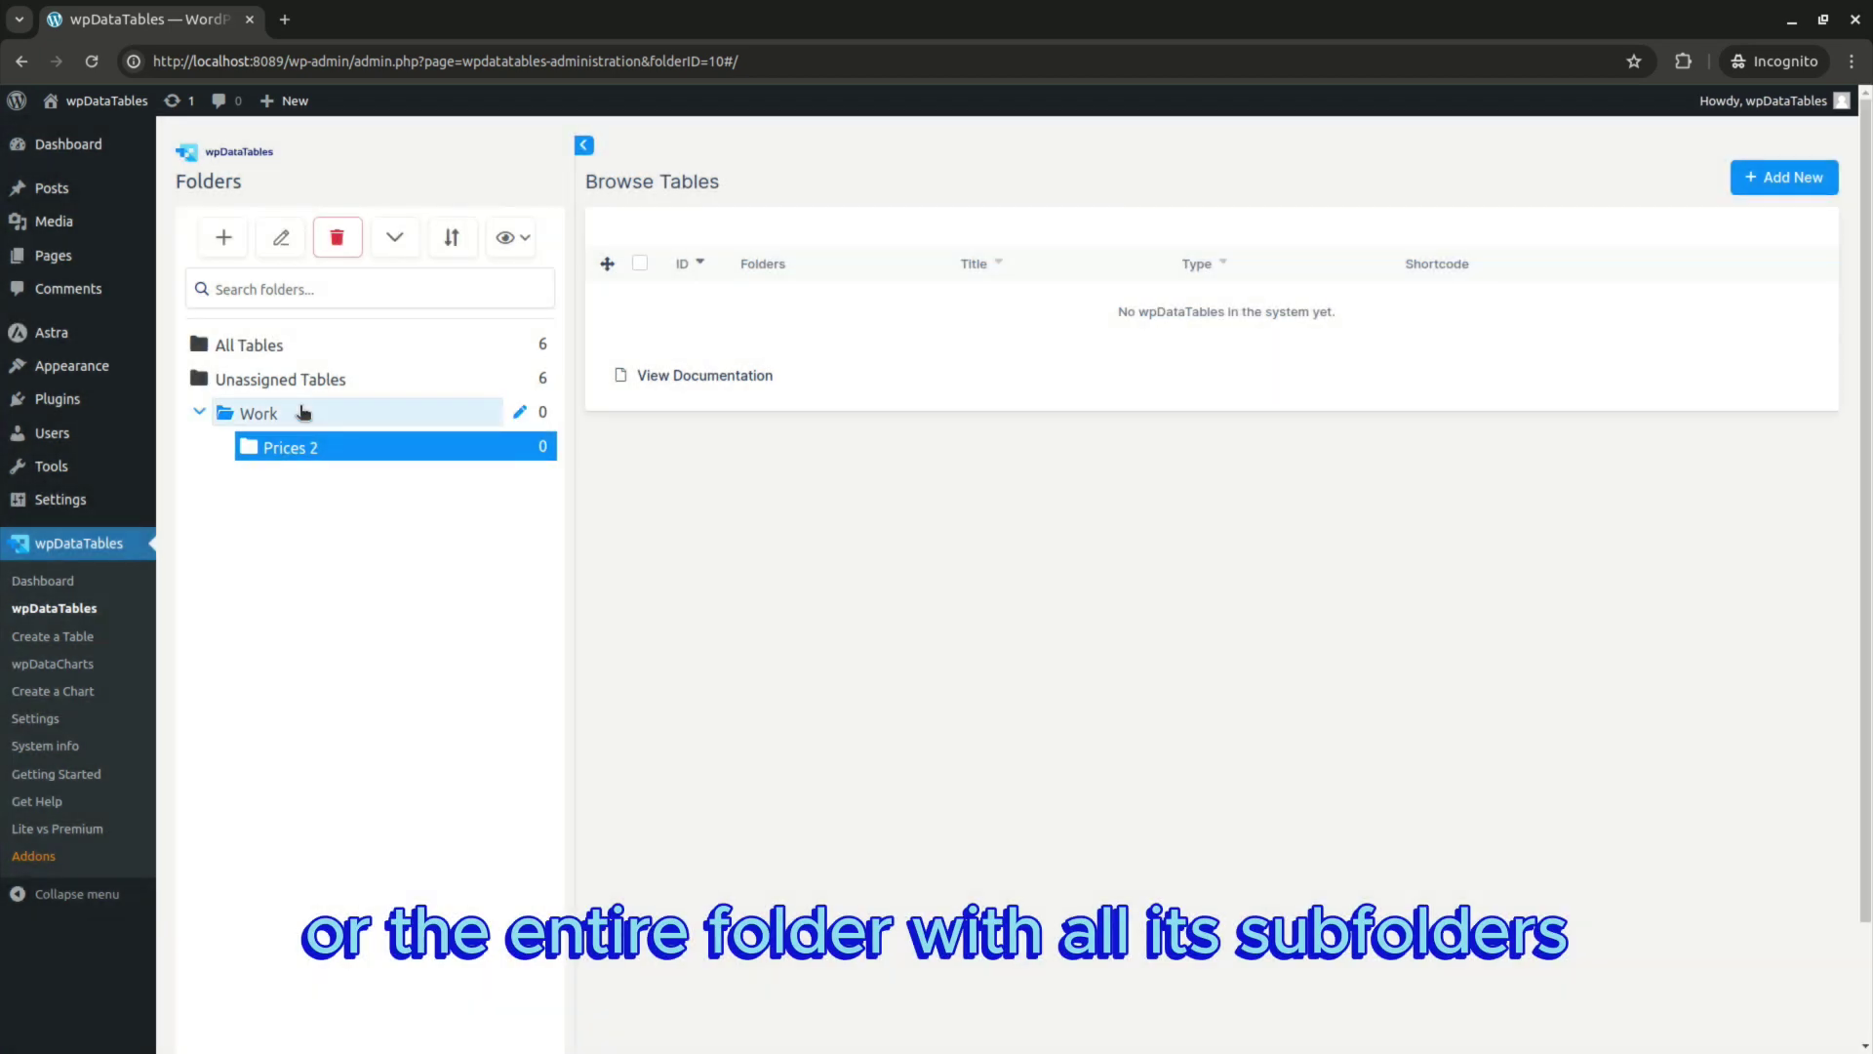
pyautogui.click(303, 414)
pyautogui.click(337, 237)
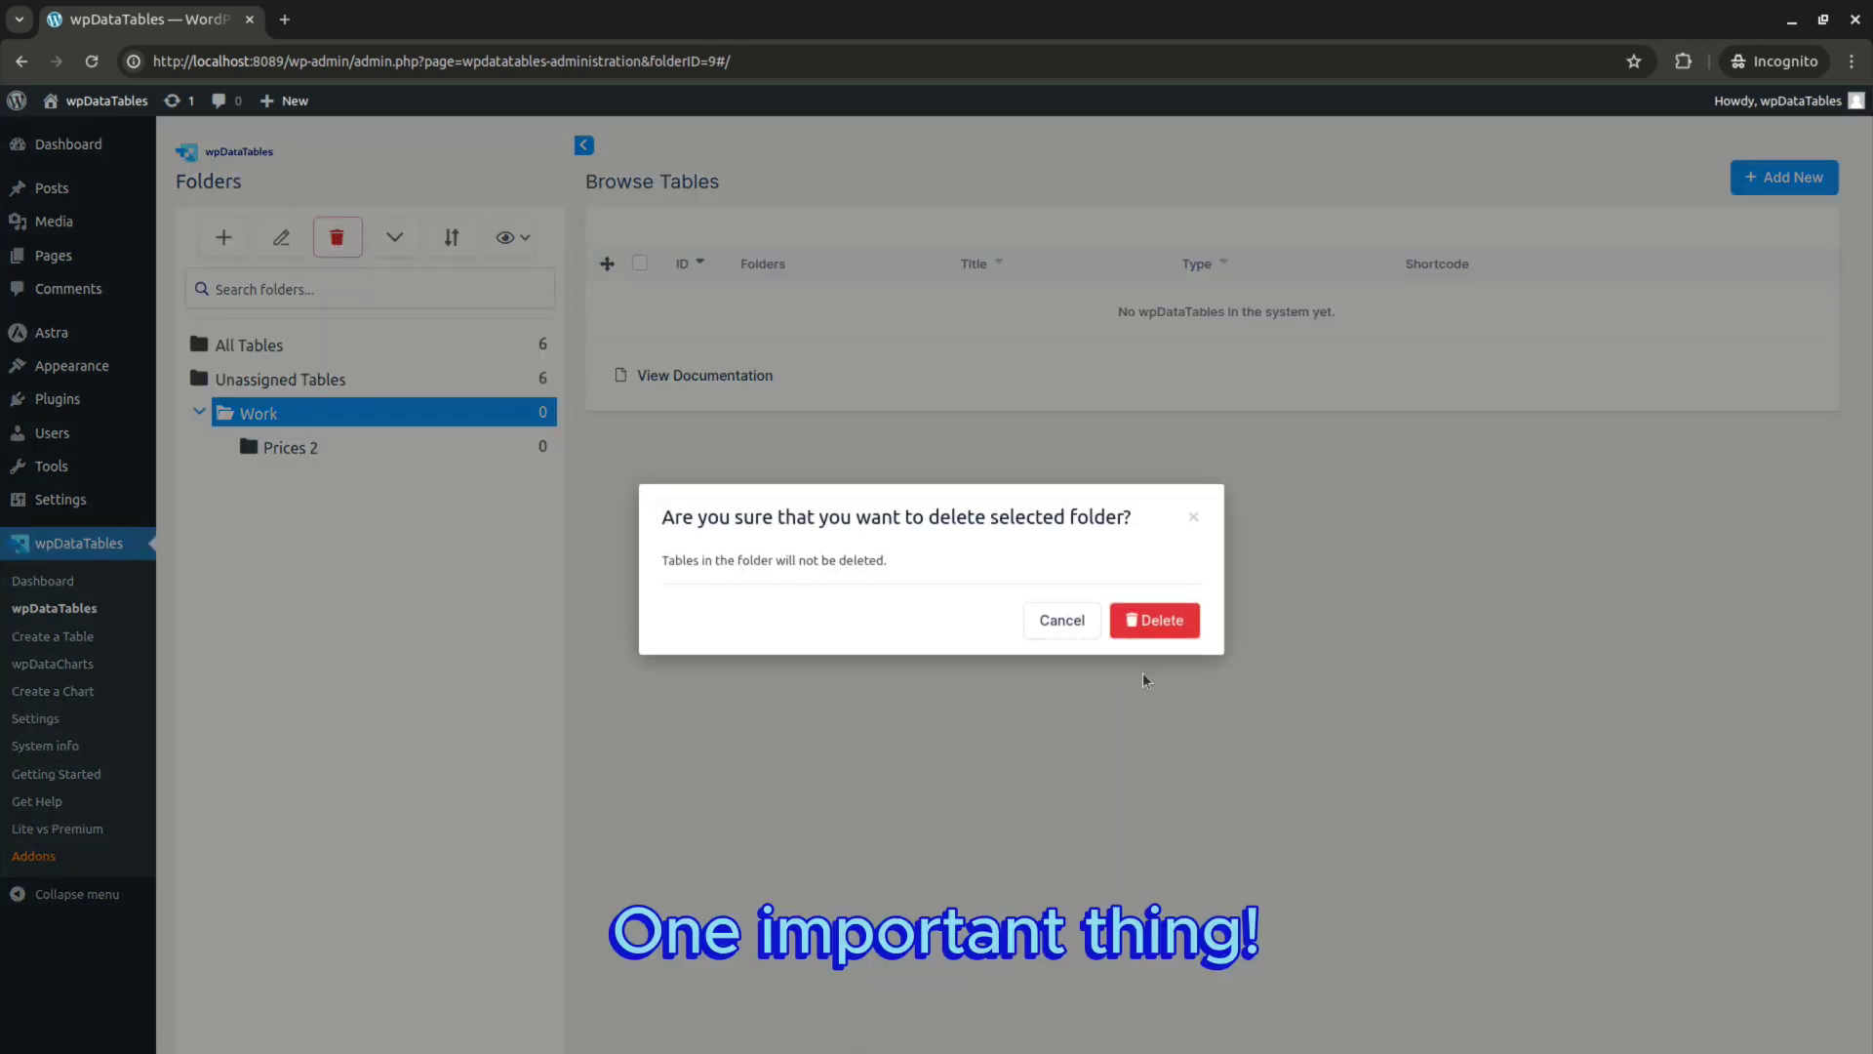
pyautogui.click(1156, 622)
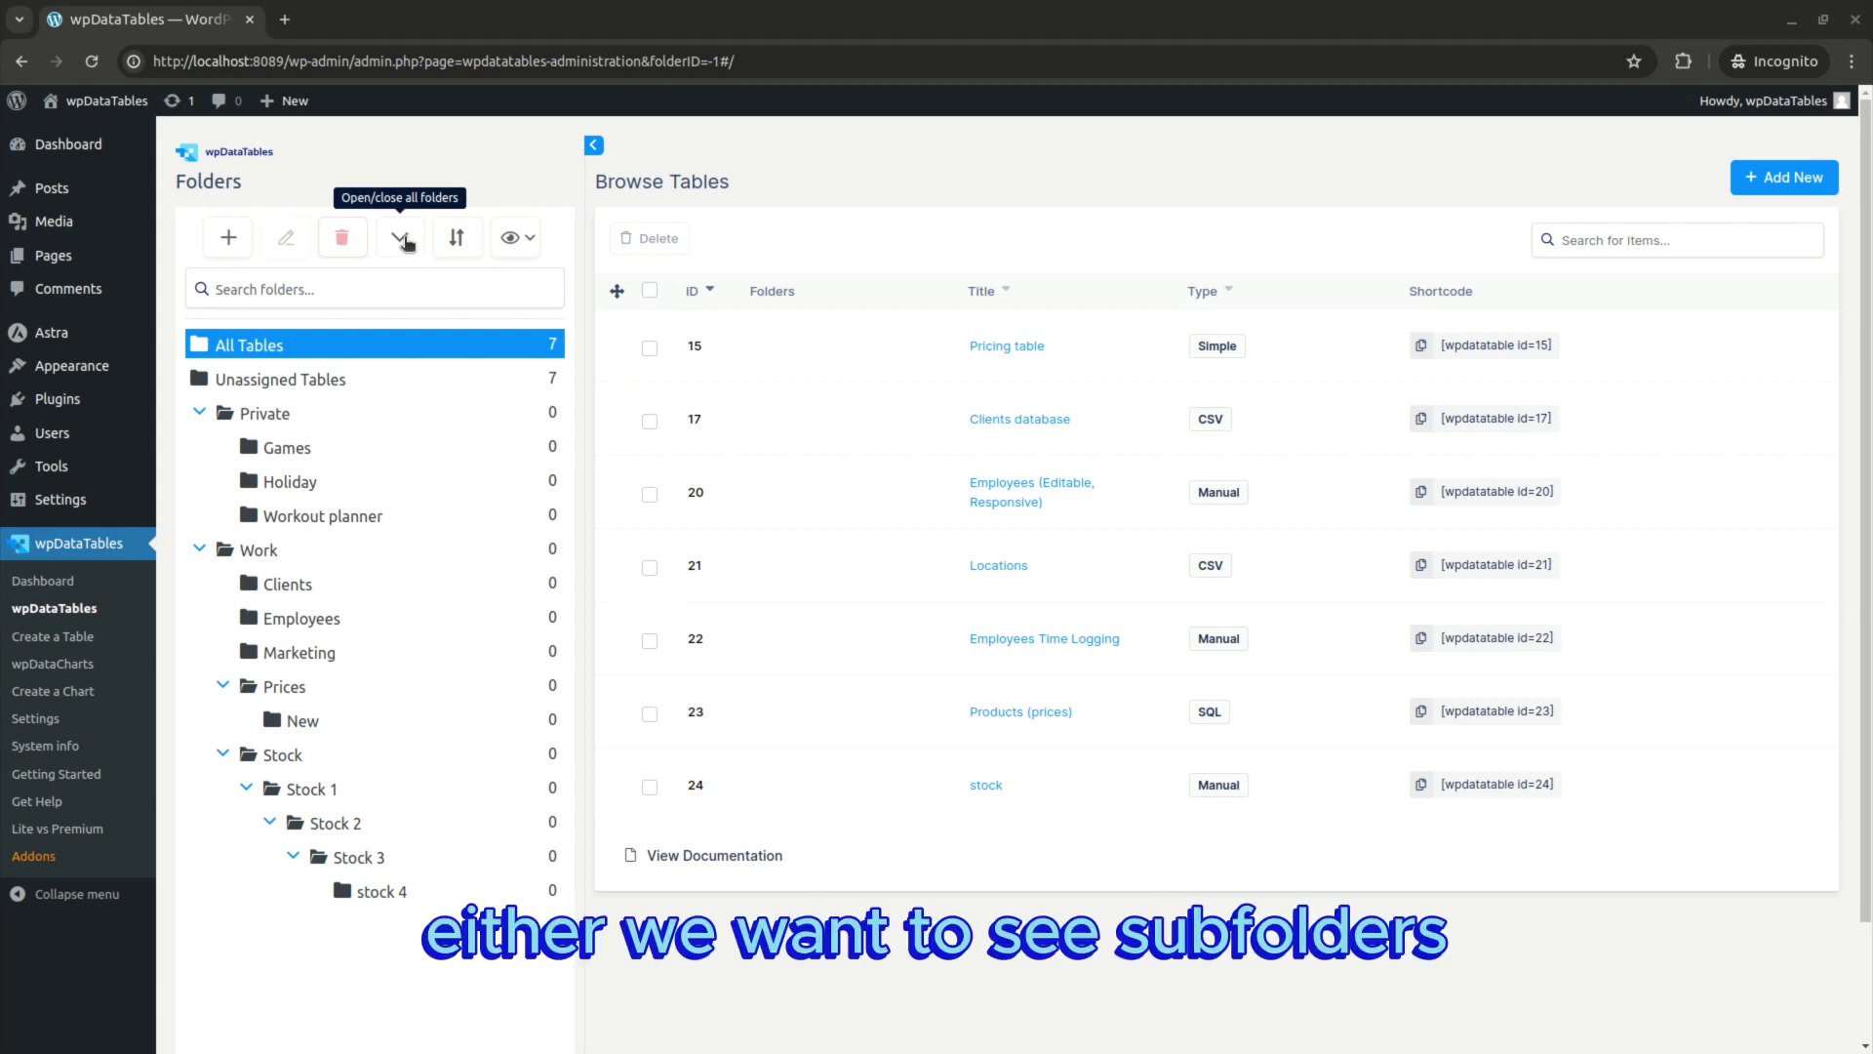
pyautogui.click(401, 238)
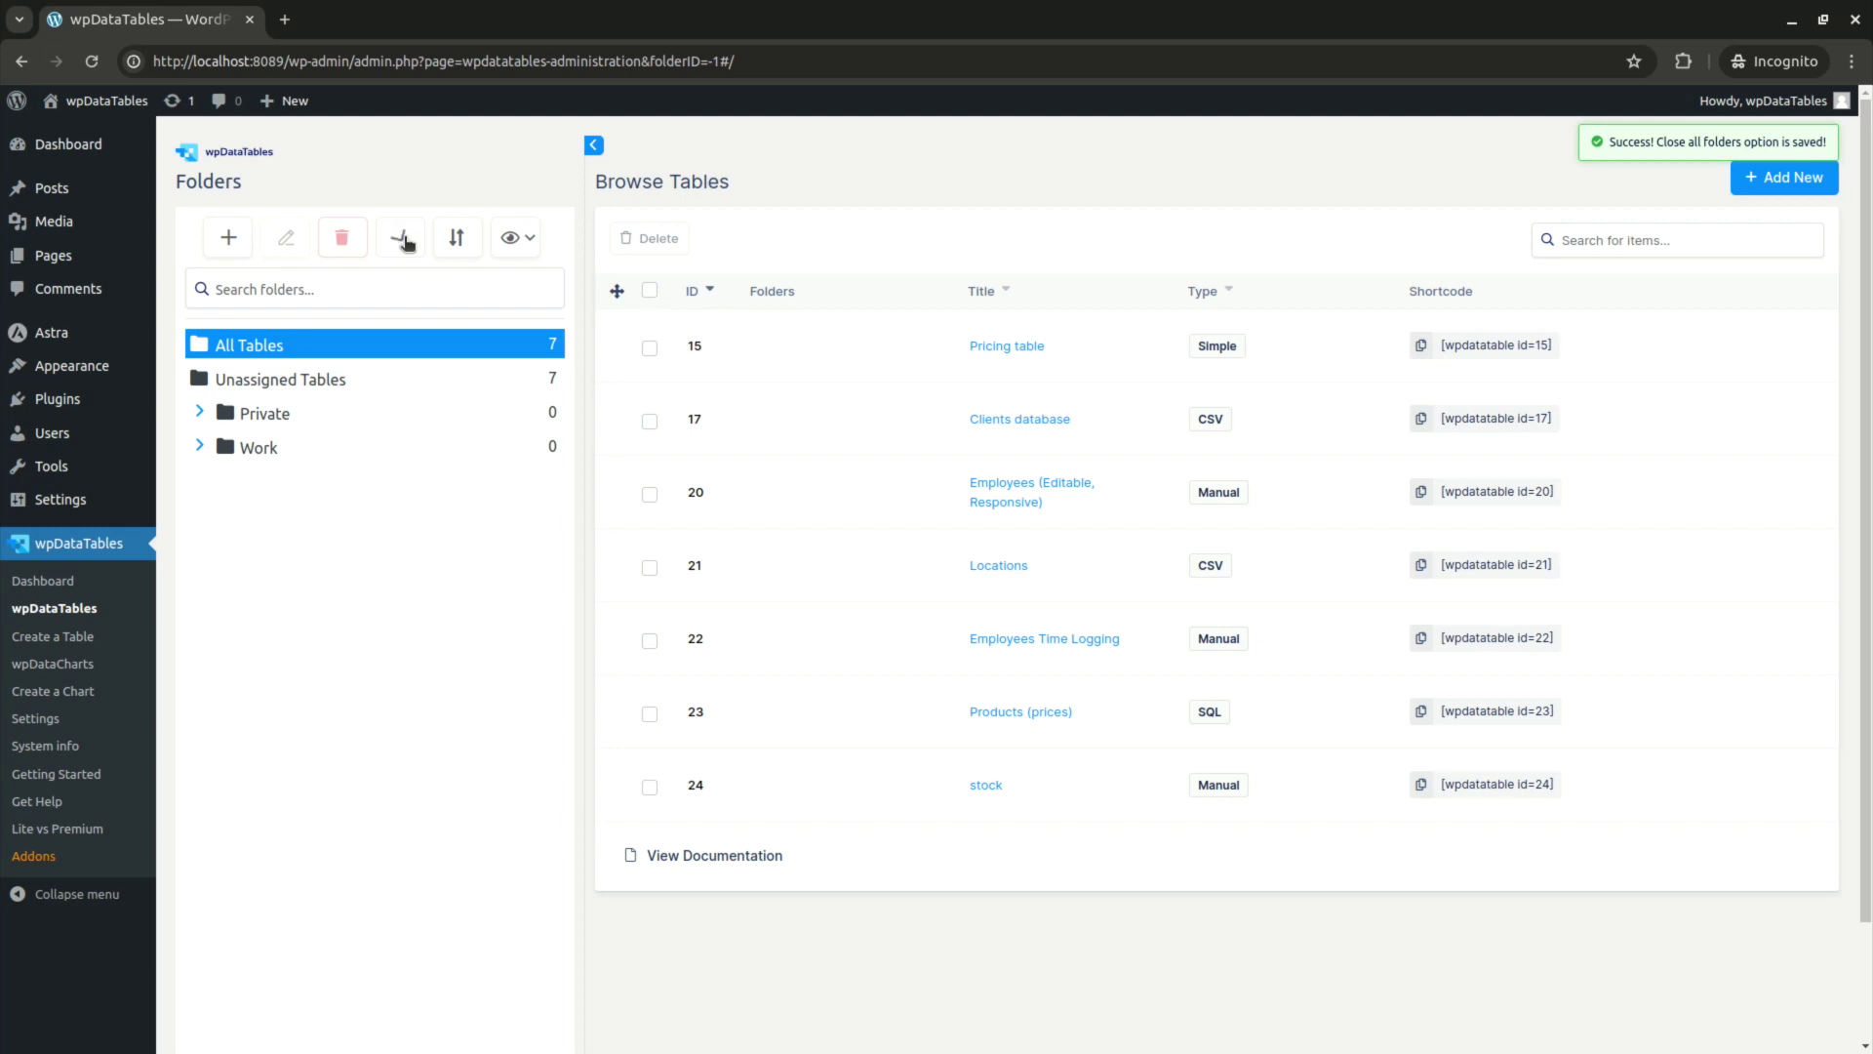
pyautogui.click(406, 240)
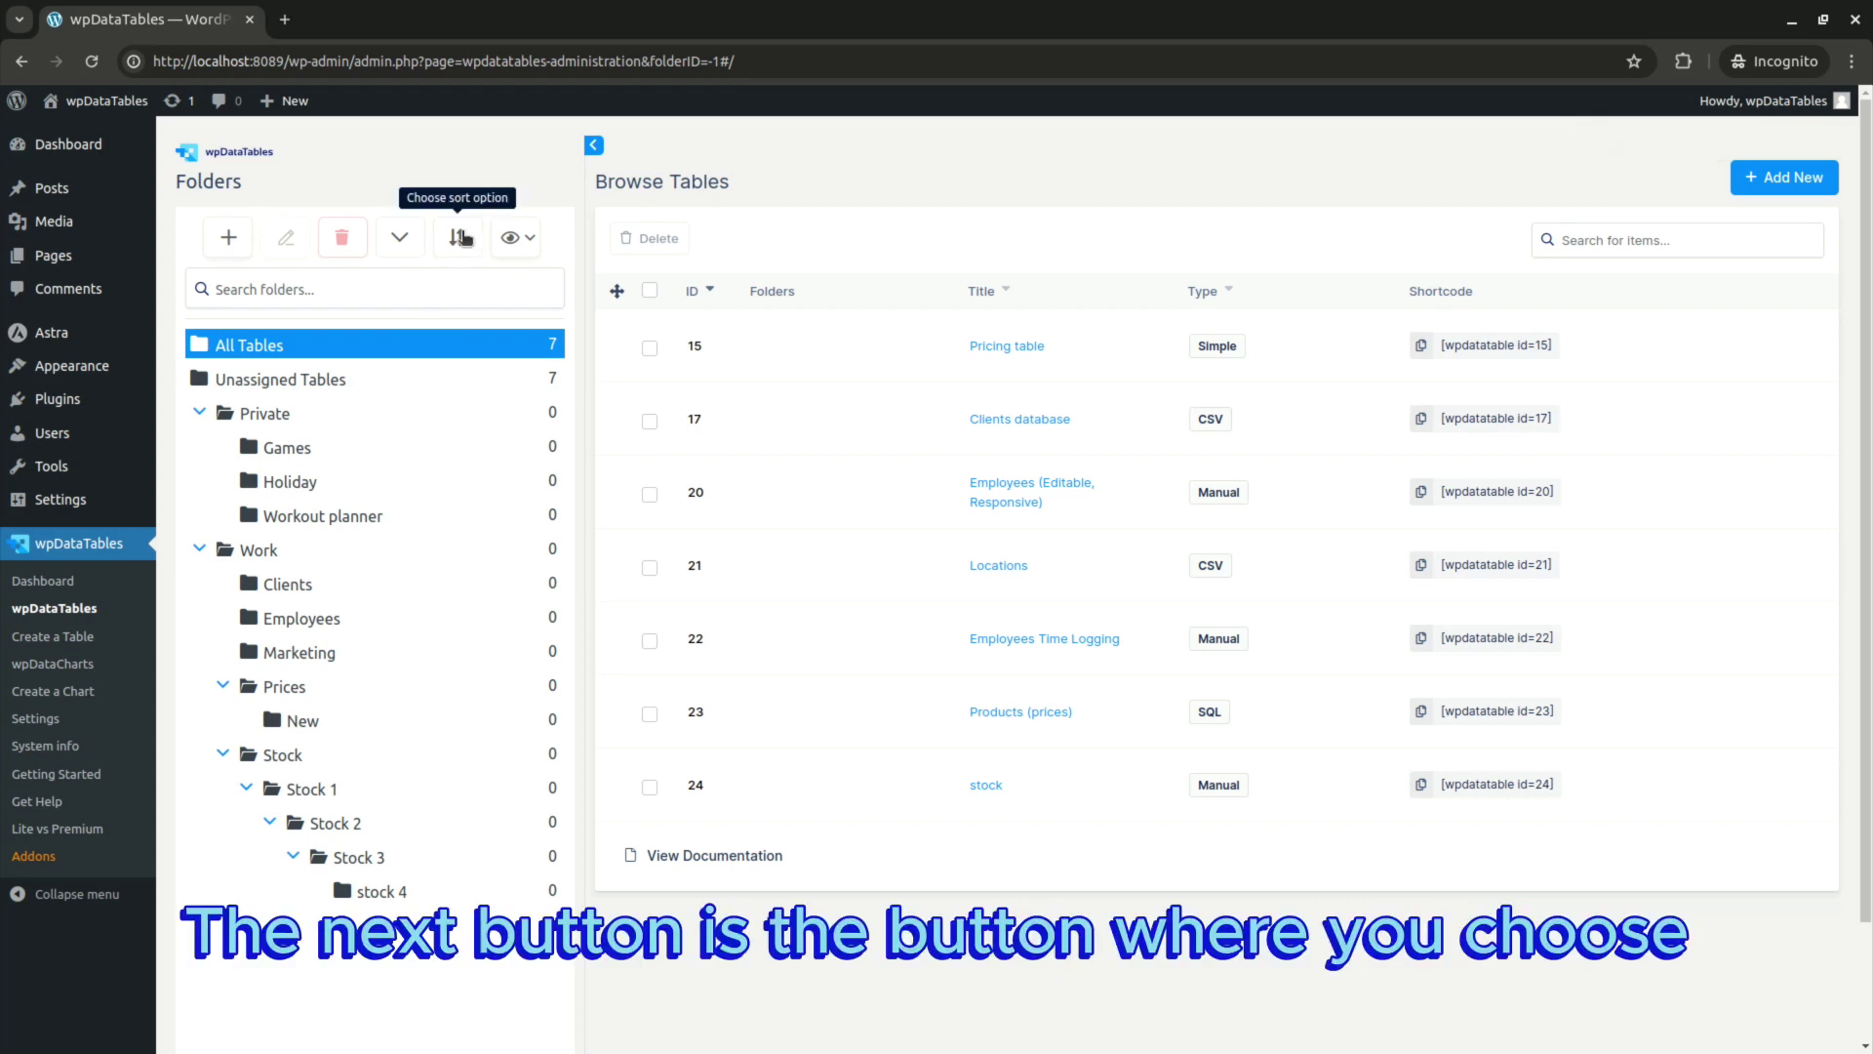
# - Try newest-first and oldest-first folder sorting, settle on A → Z, then show the visible-column choices
pyautogui.click(458, 238)
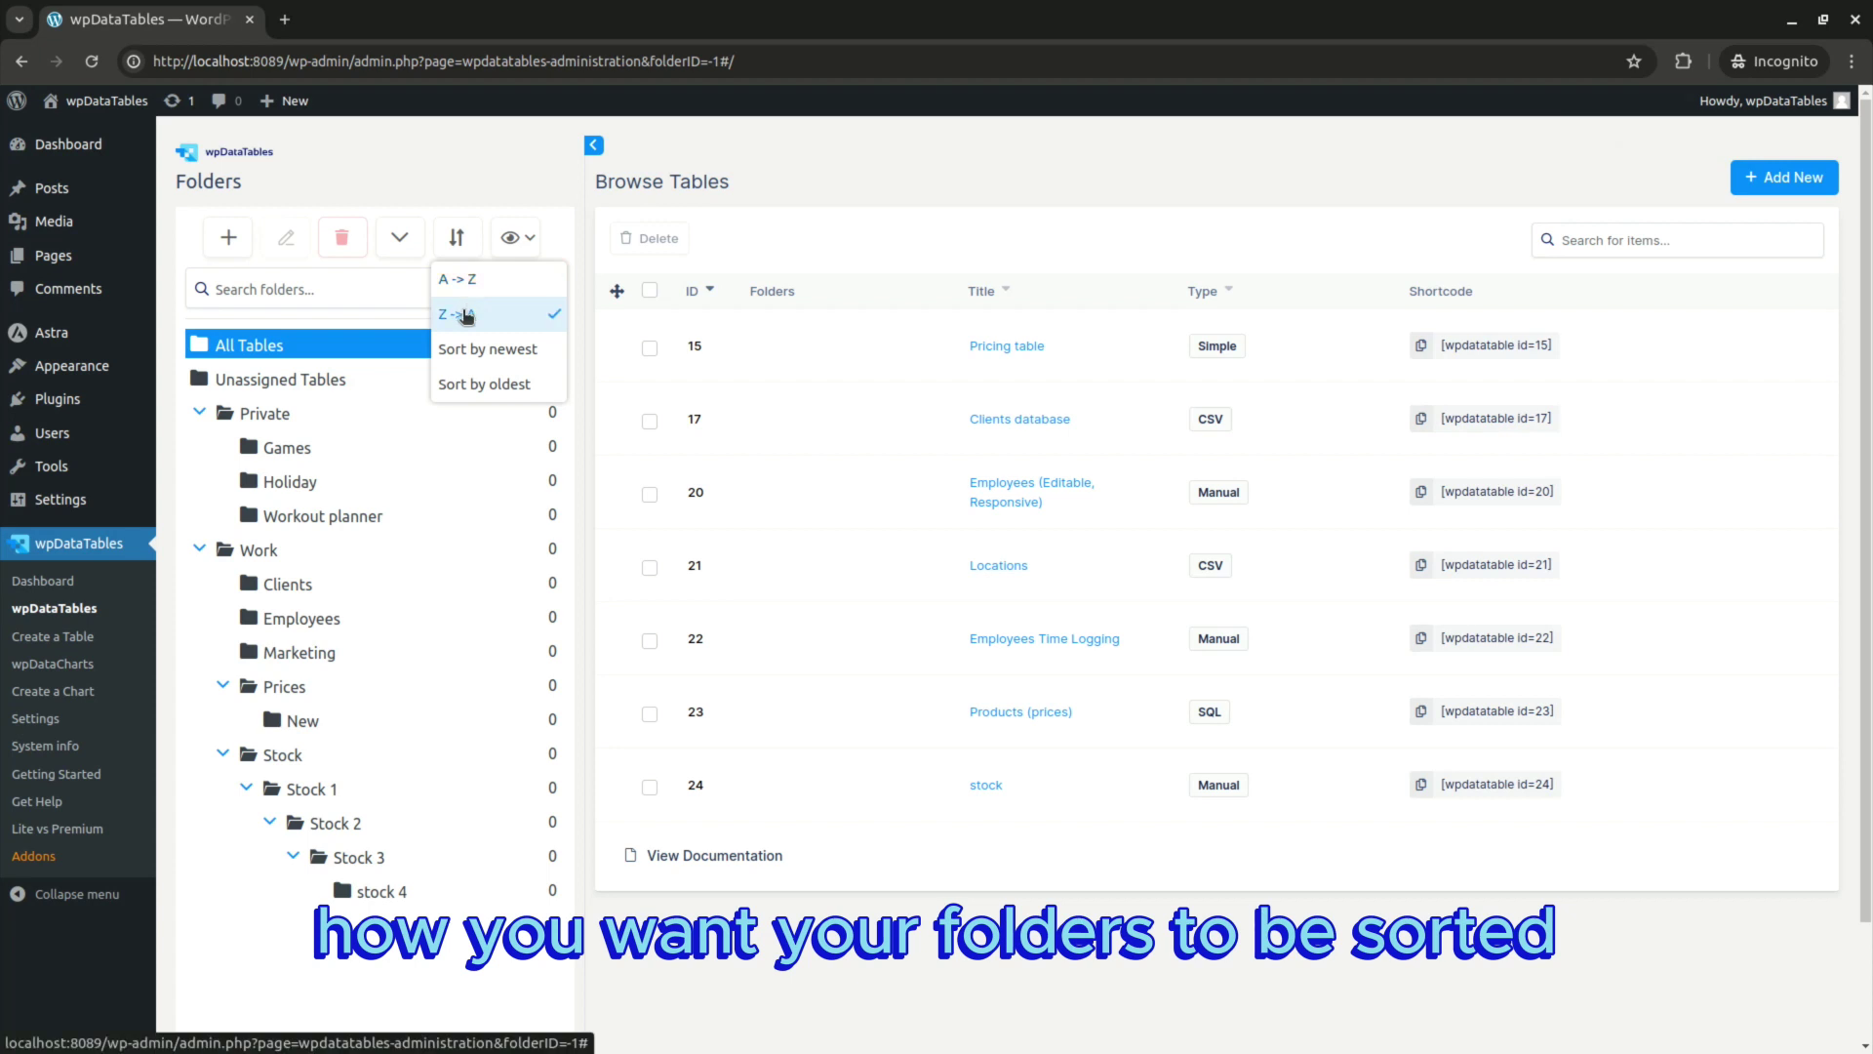
pyautogui.click(488, 349)
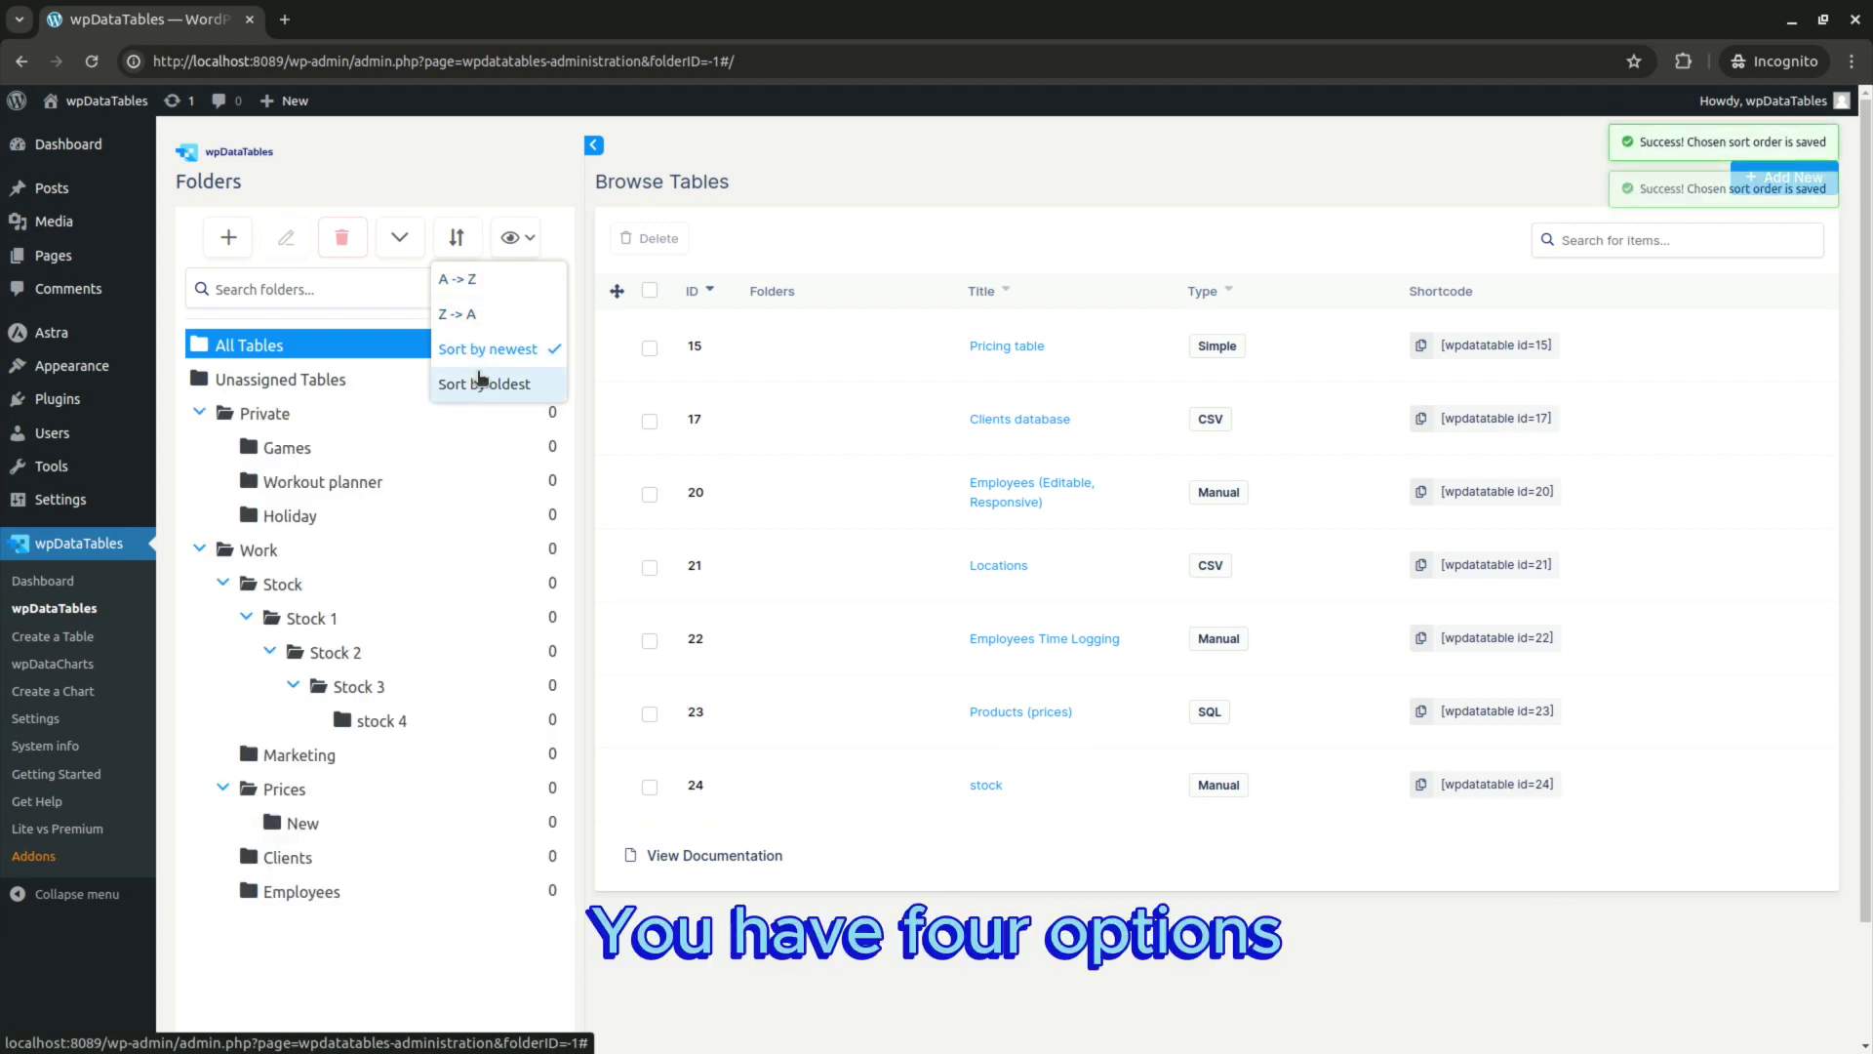
pyautogui.click(480, 381)
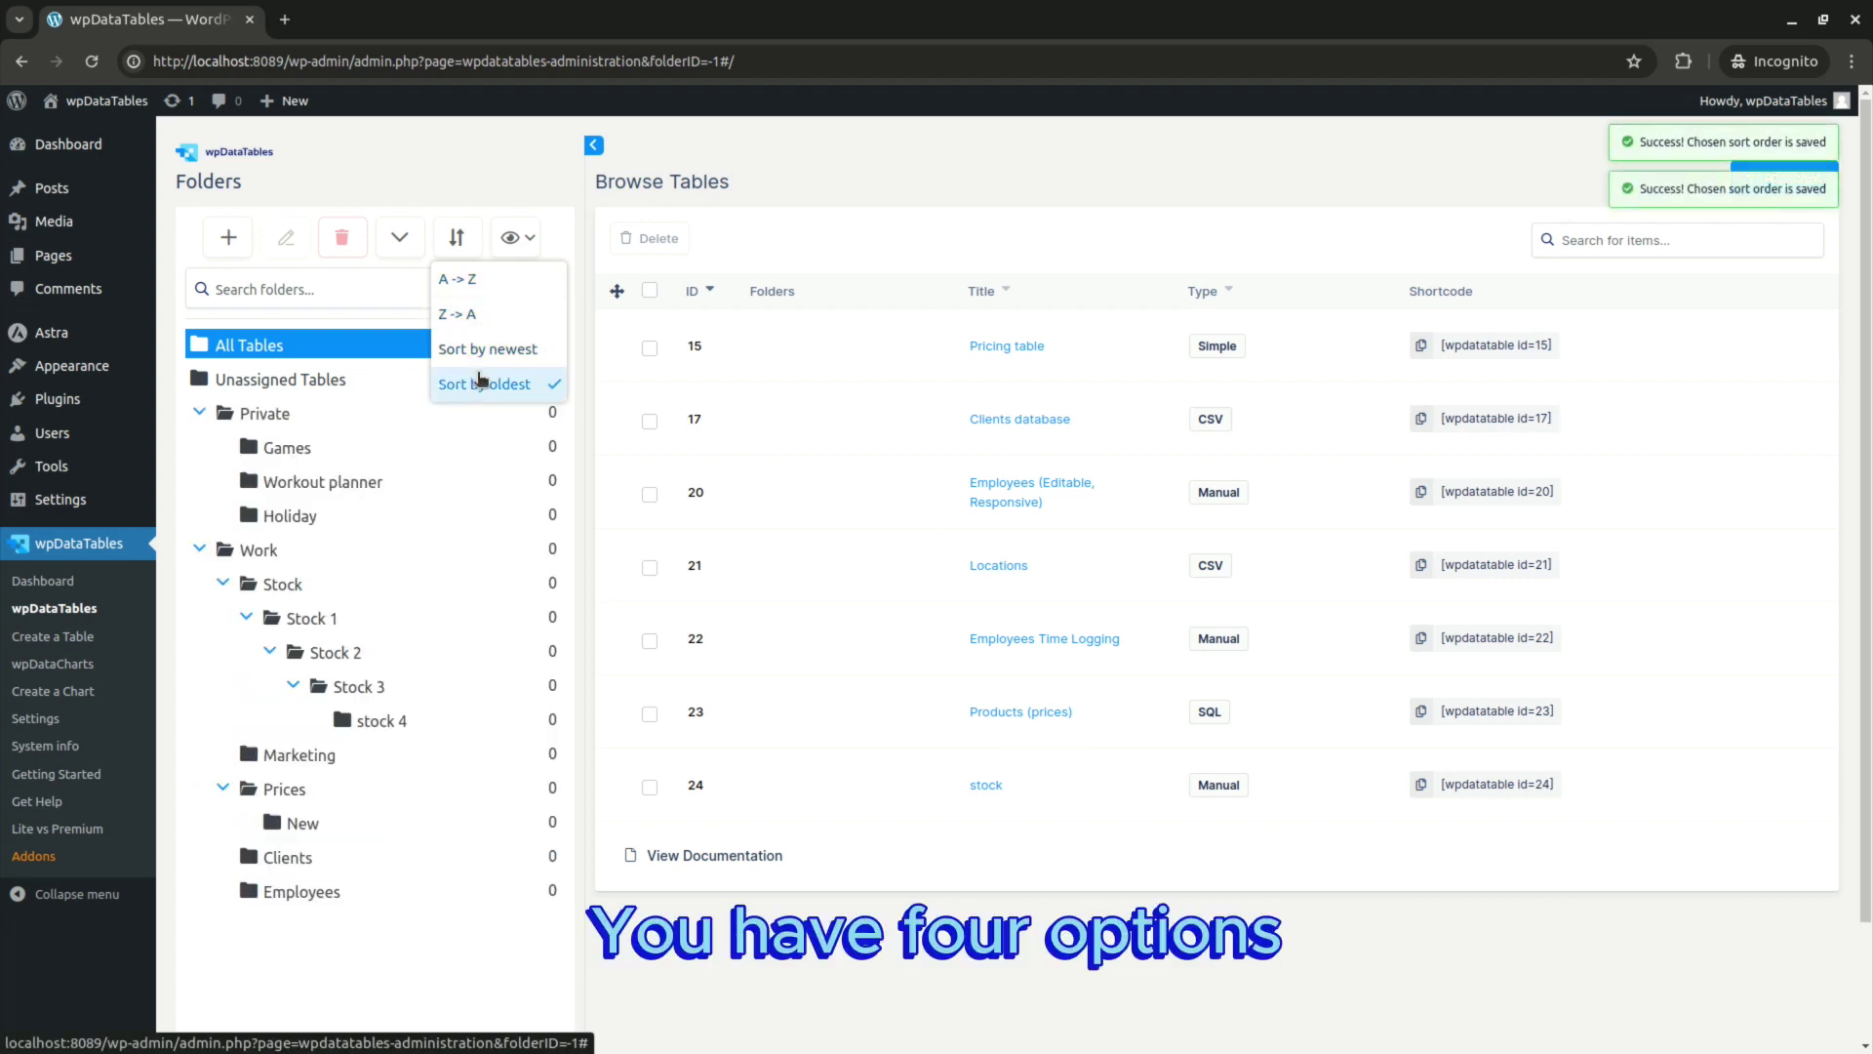
pyautogui.click(474, 282)
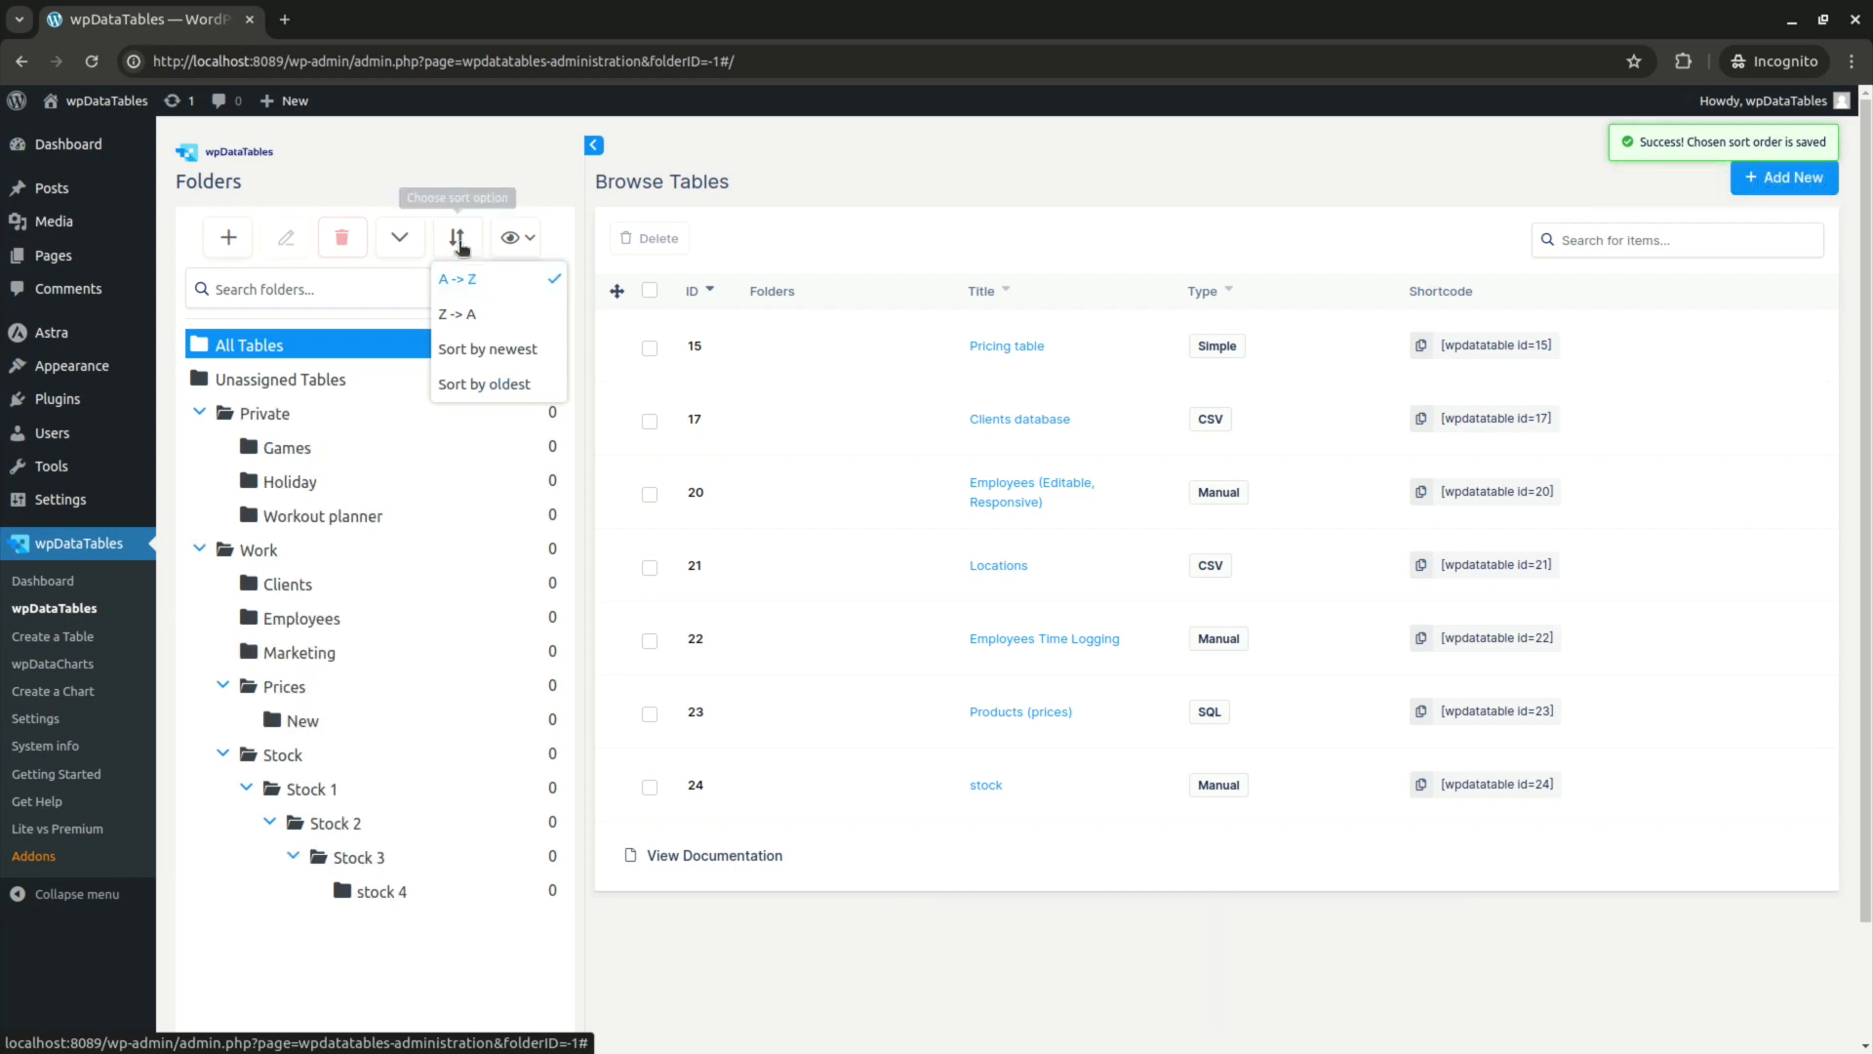
pyautogui.click(511, 240)
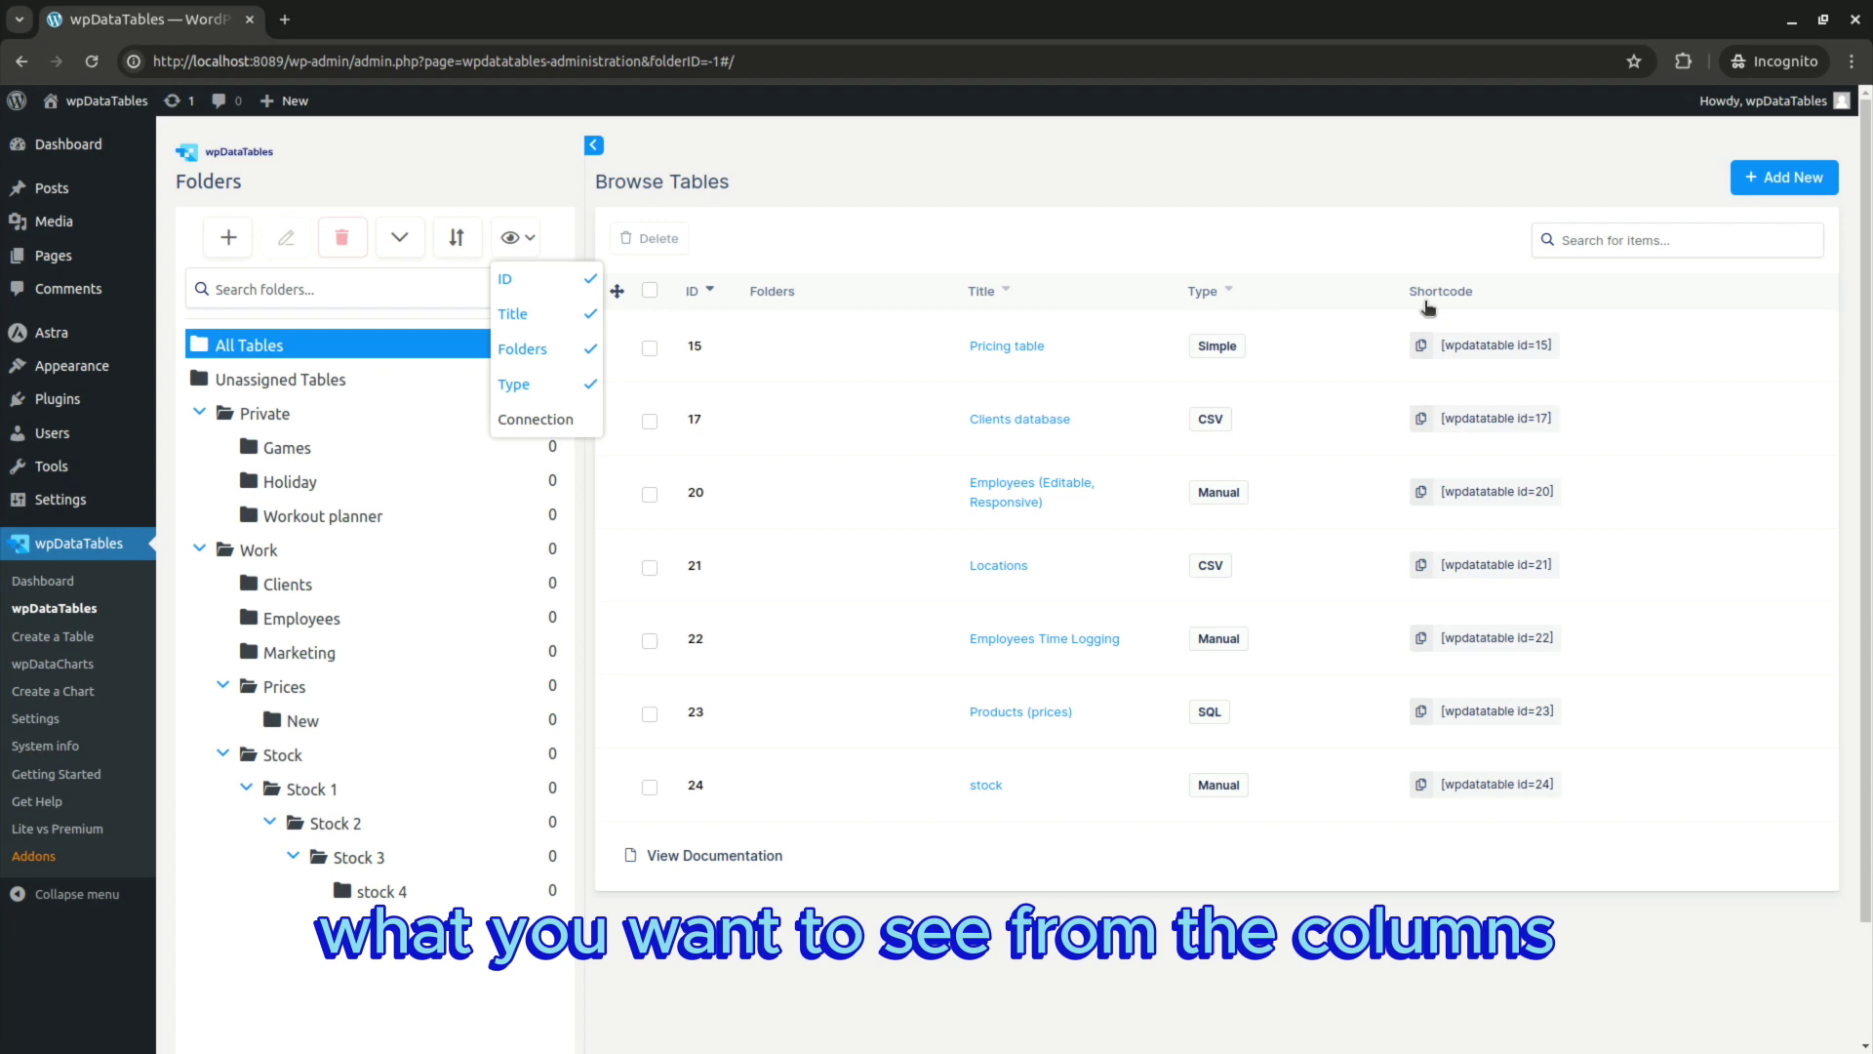
pyautogui.click(506, 279)
pyautogui.click(513, 313)
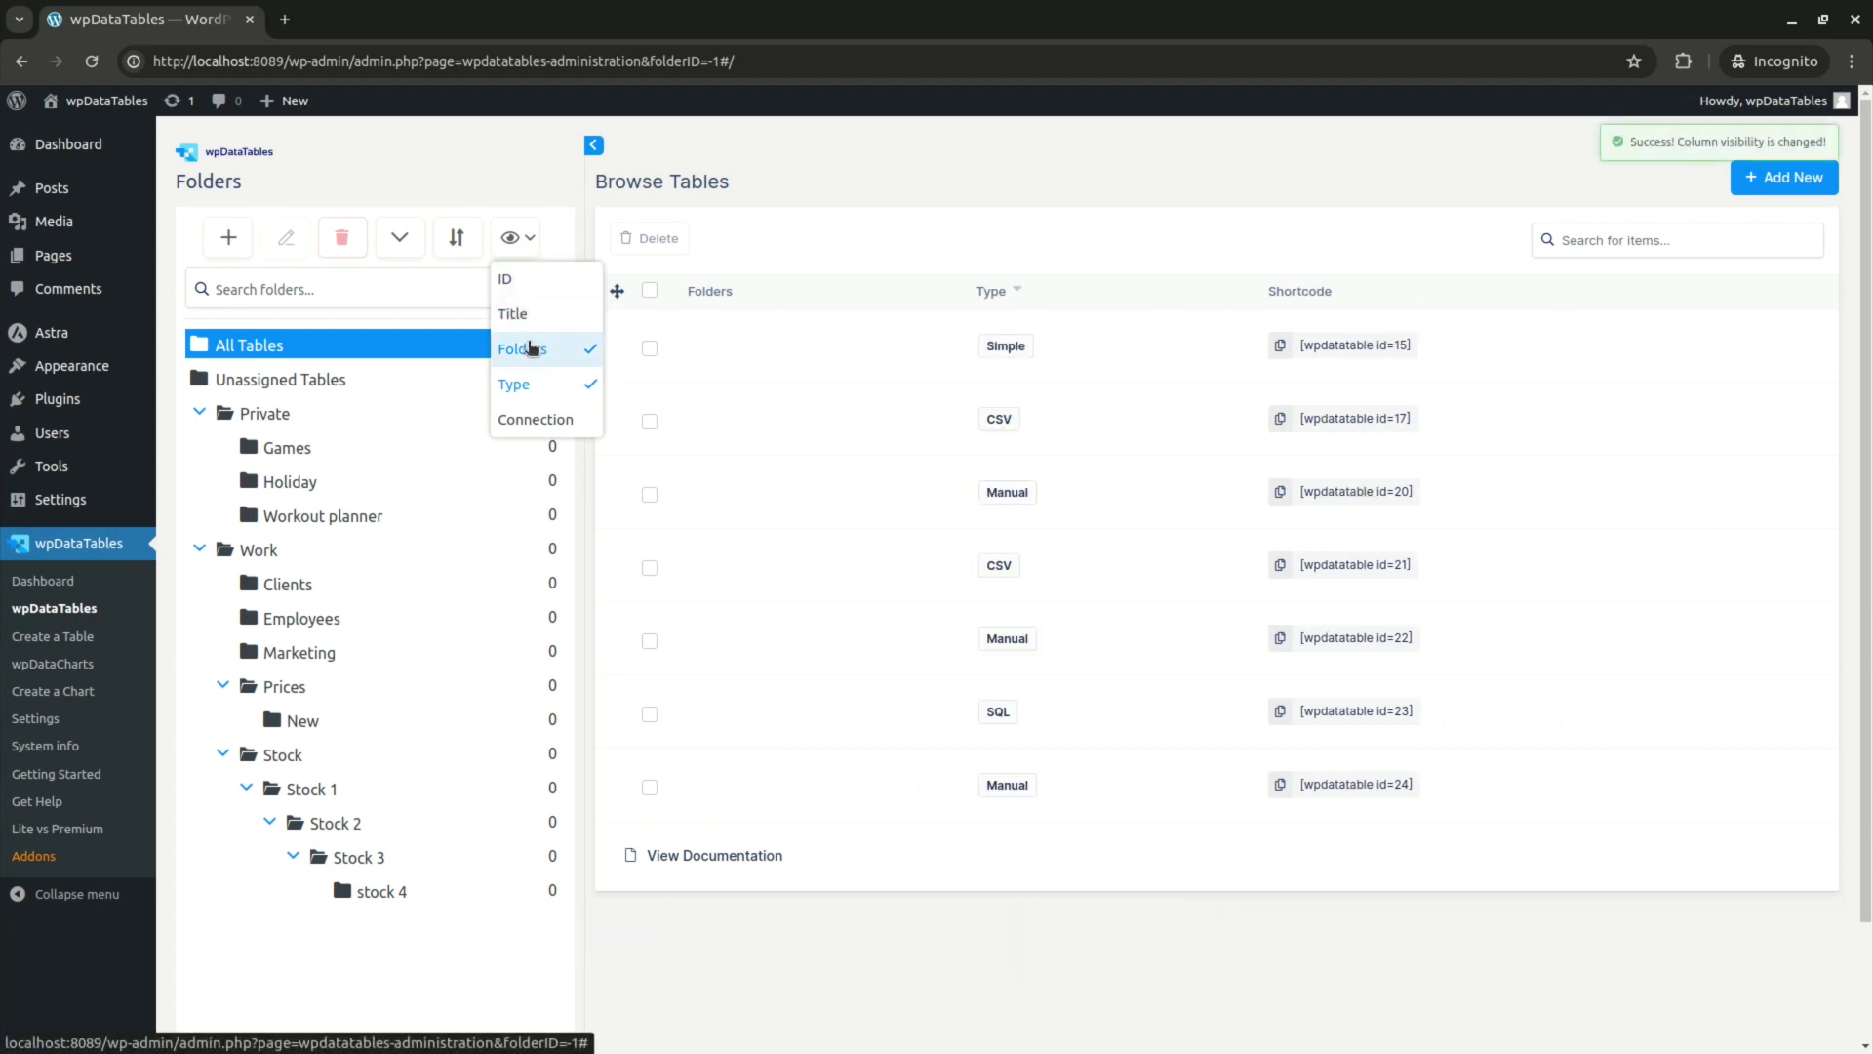
pyautogui.click(522, 348)
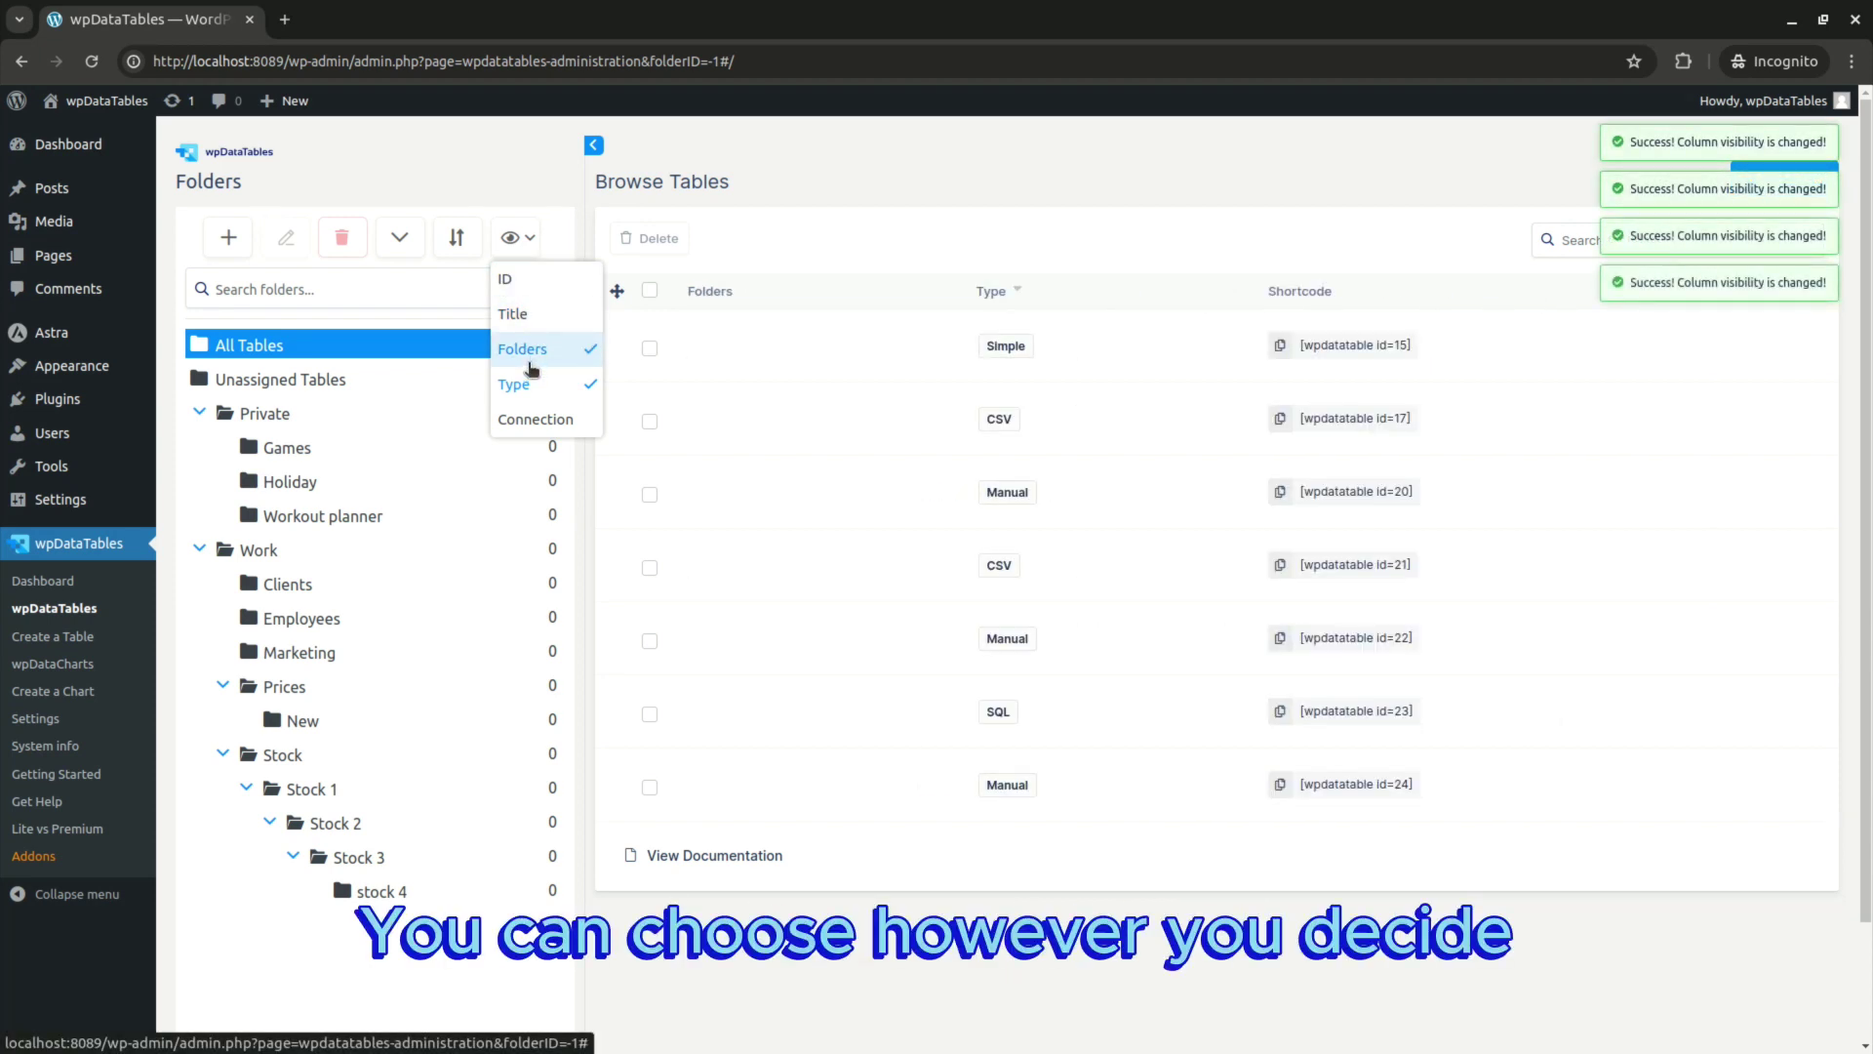
pyautogui.click(530, 383)
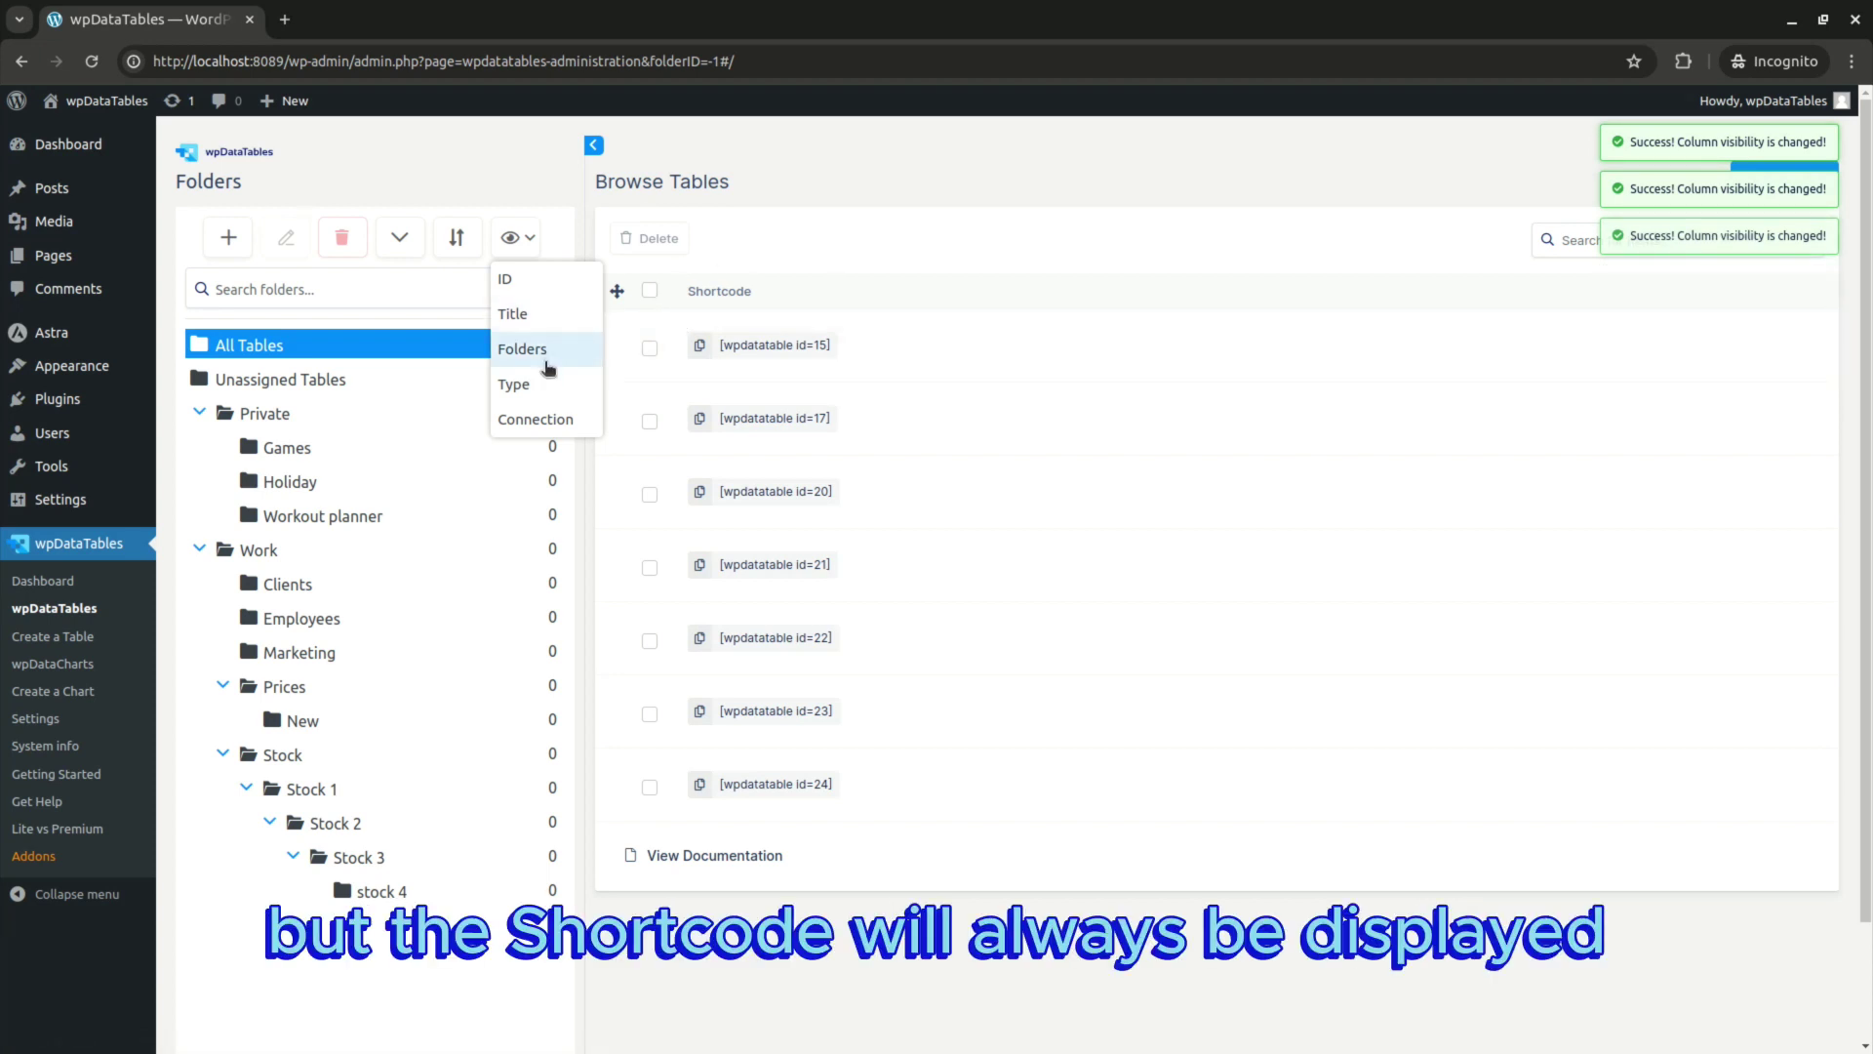
pyautogui.click(540, 373)
pyautogui.click(534, 349)
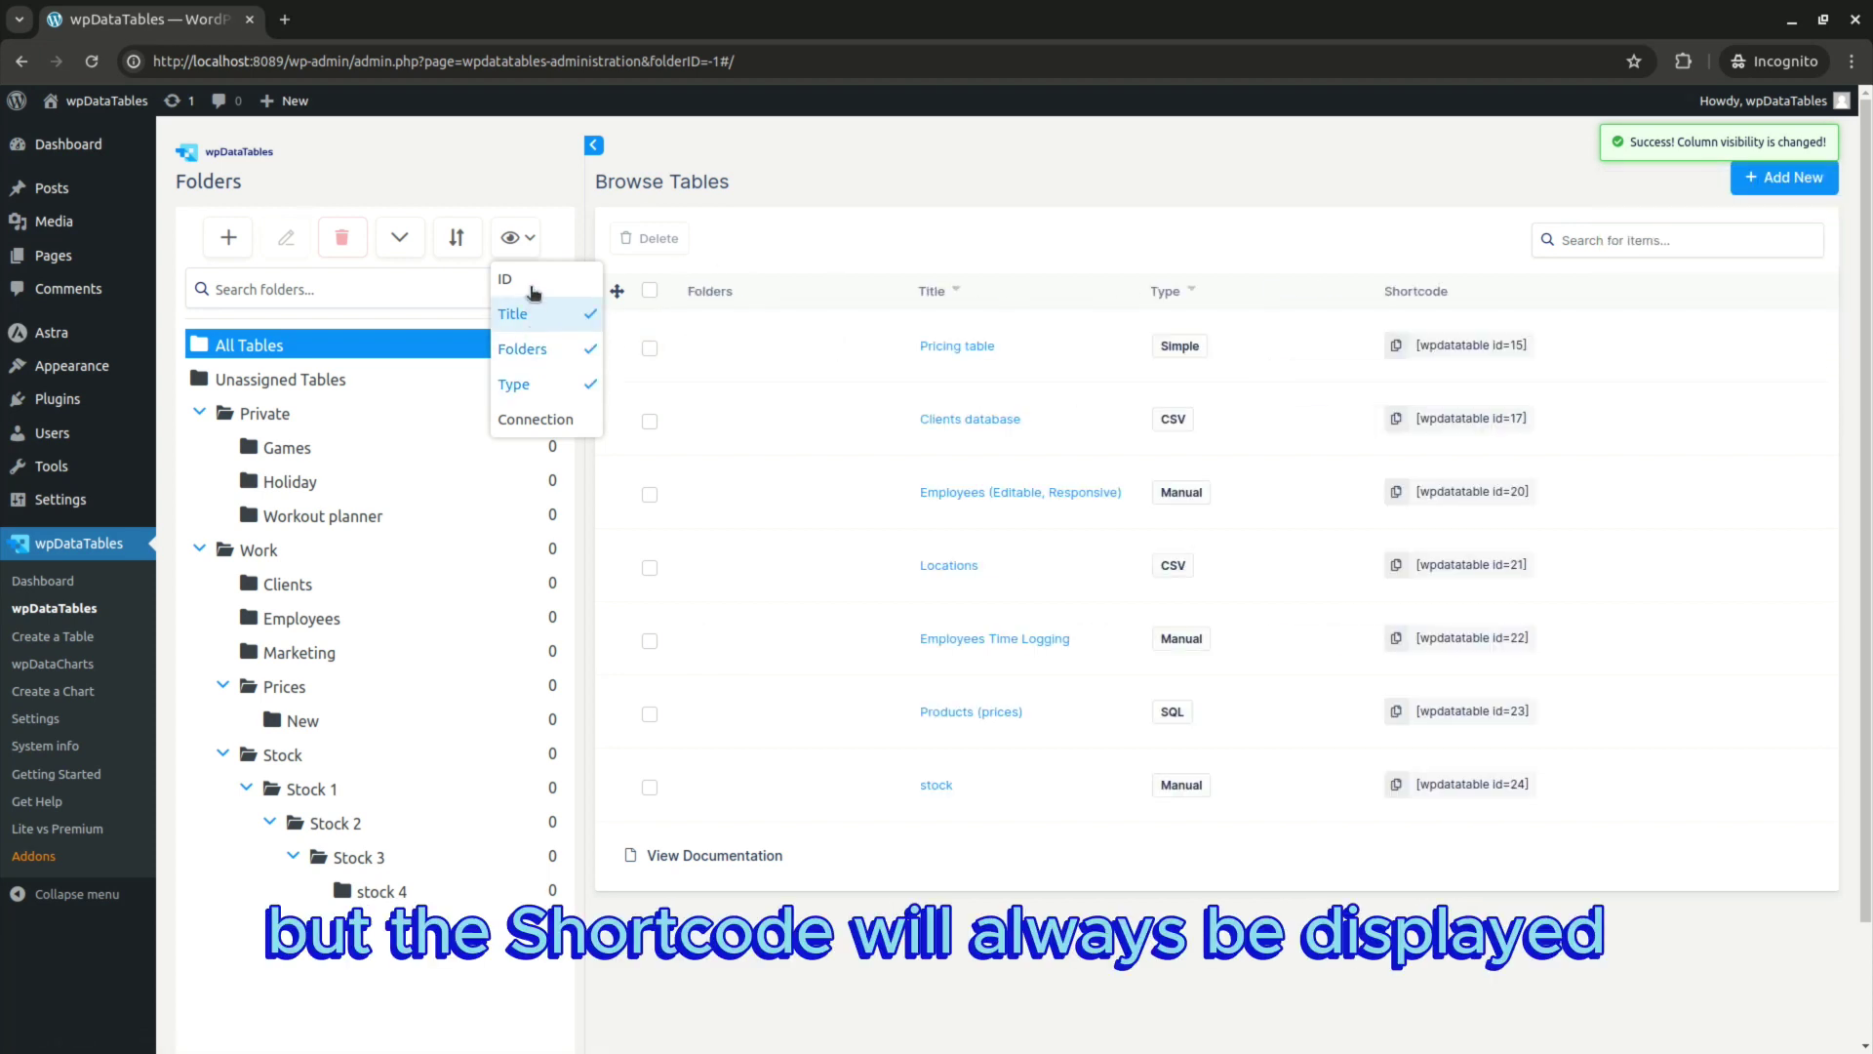
pyautogui.click(532, 313)
pyautogui.click(534, 283)
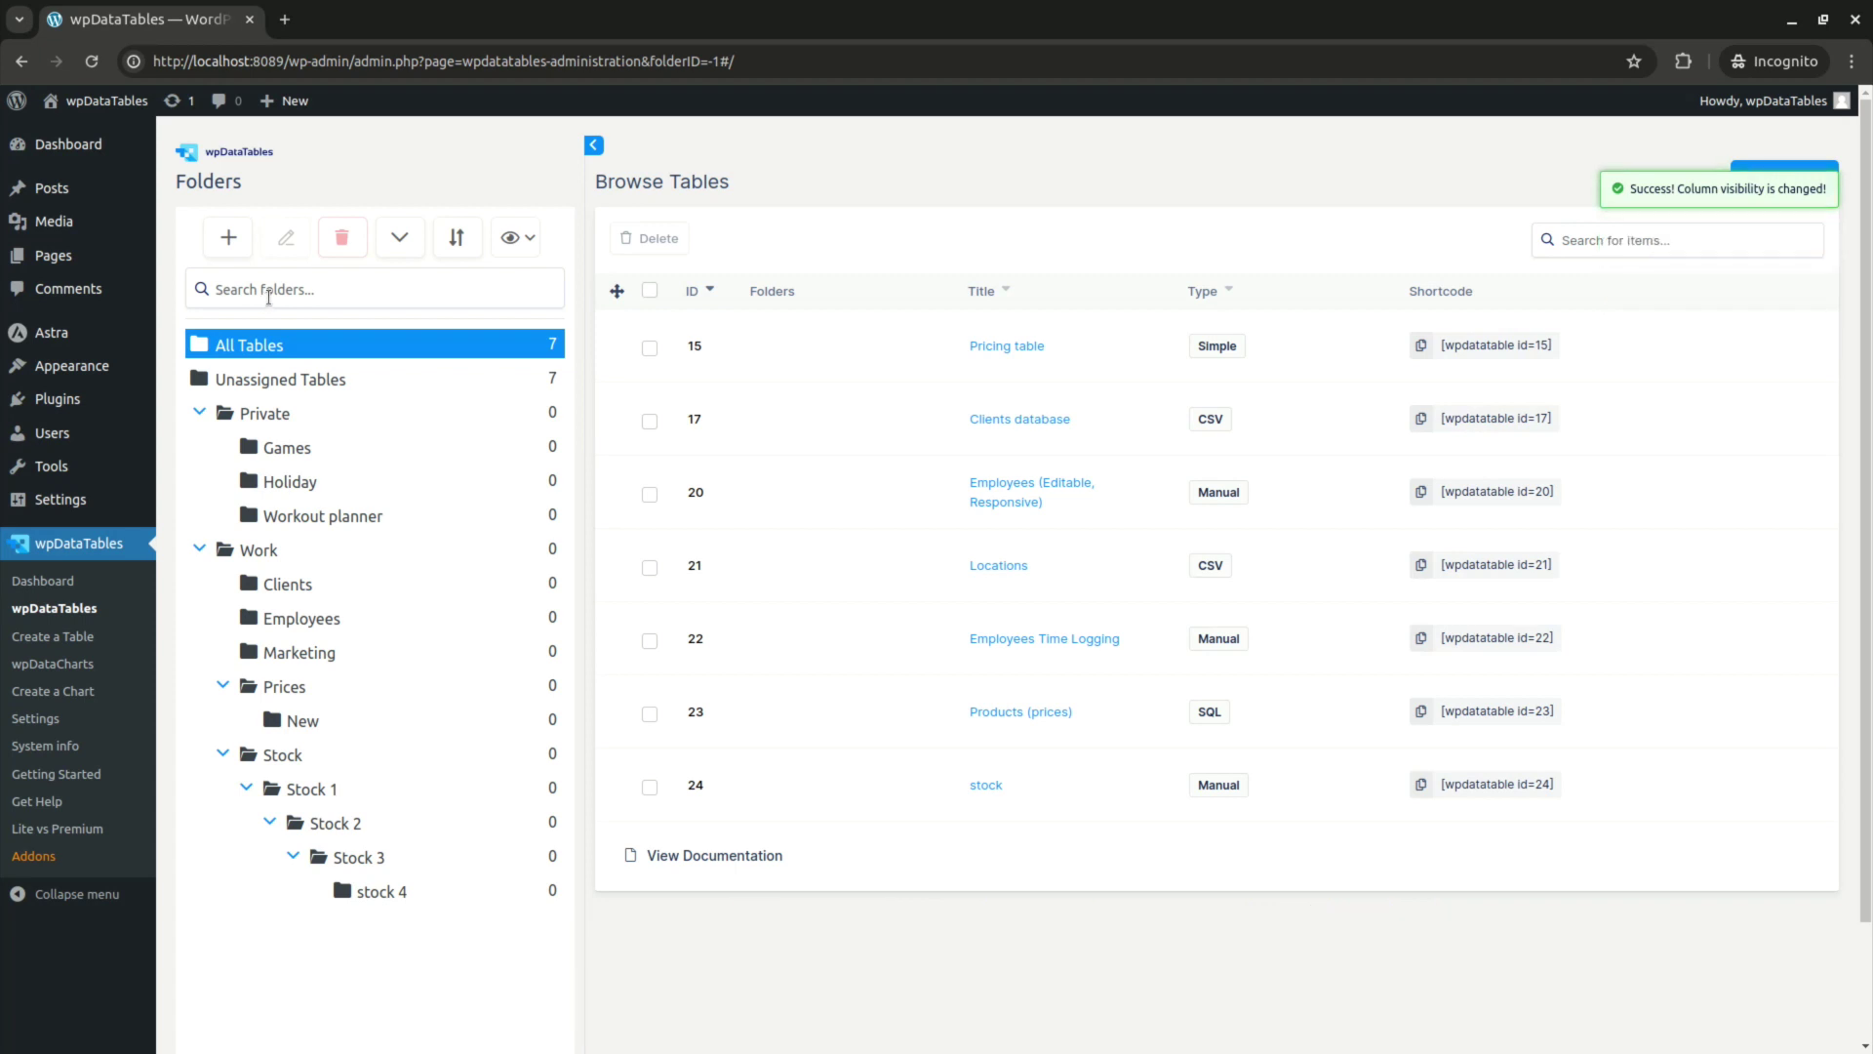
pyautogui.click(267, 288)
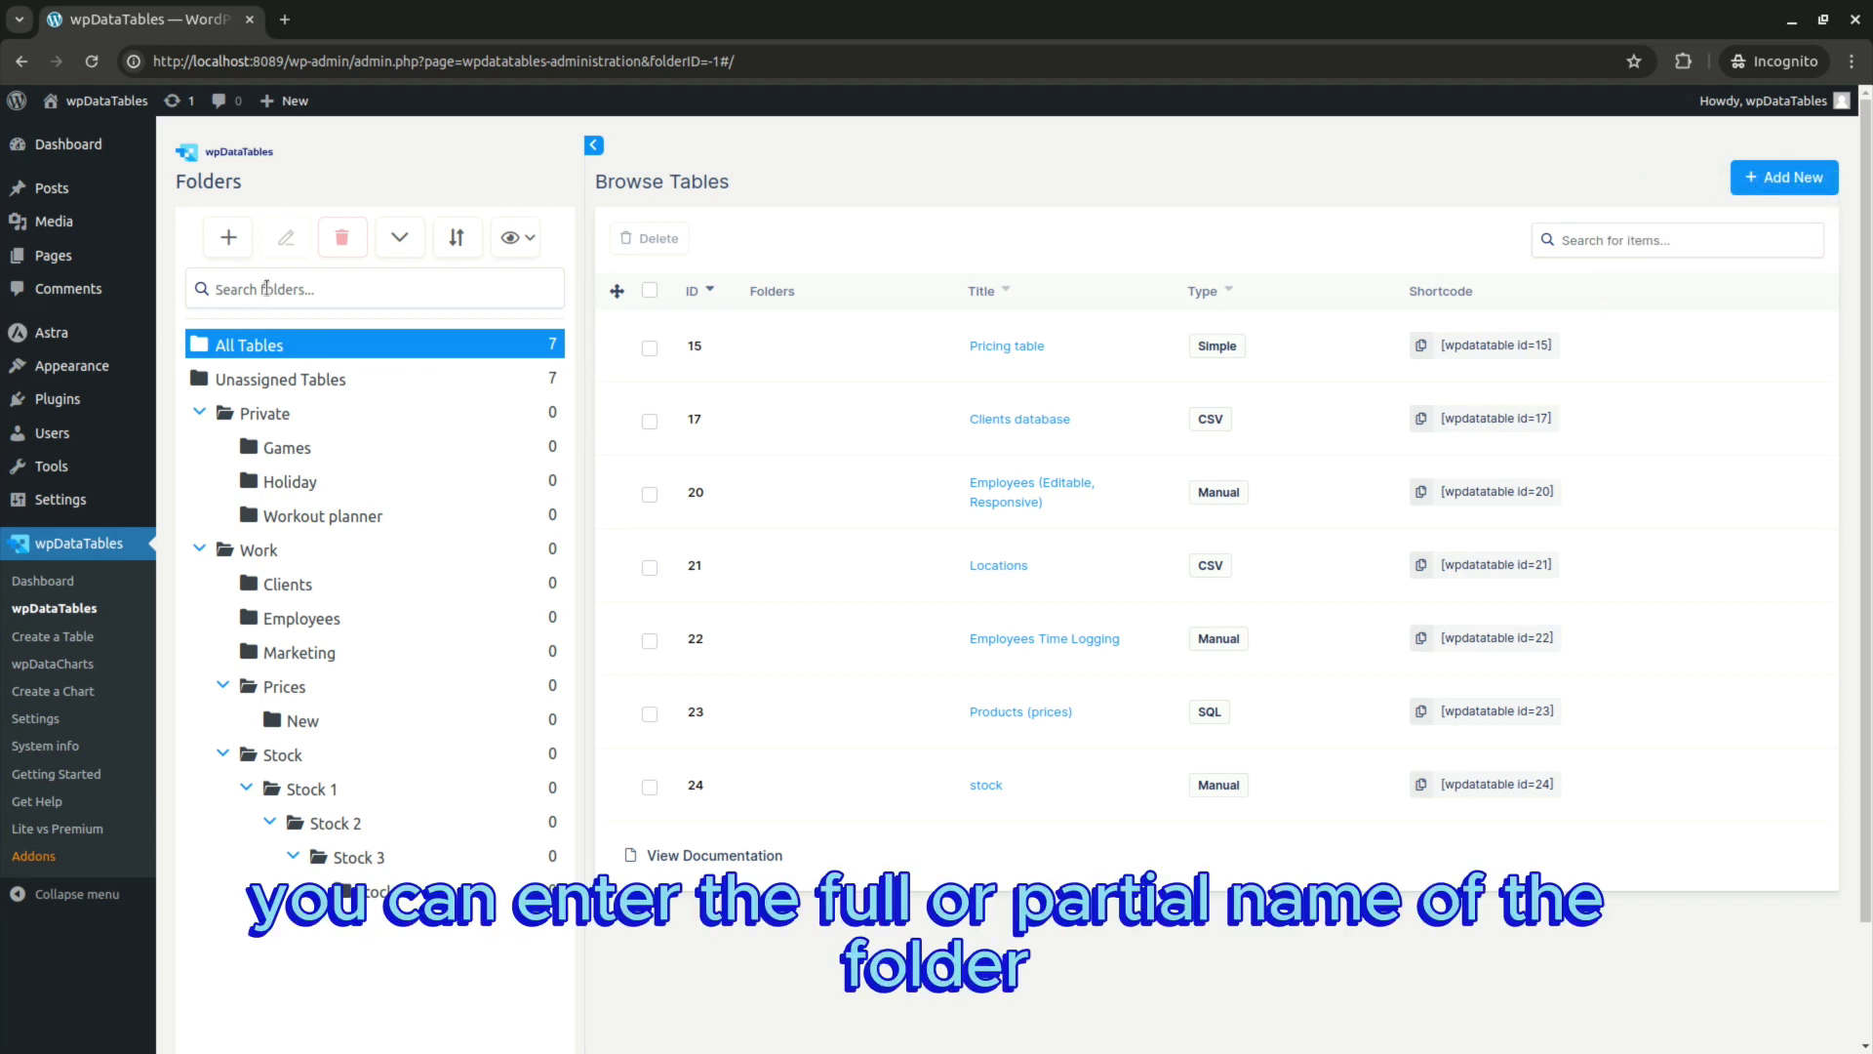
pyautogui.write('Clie')
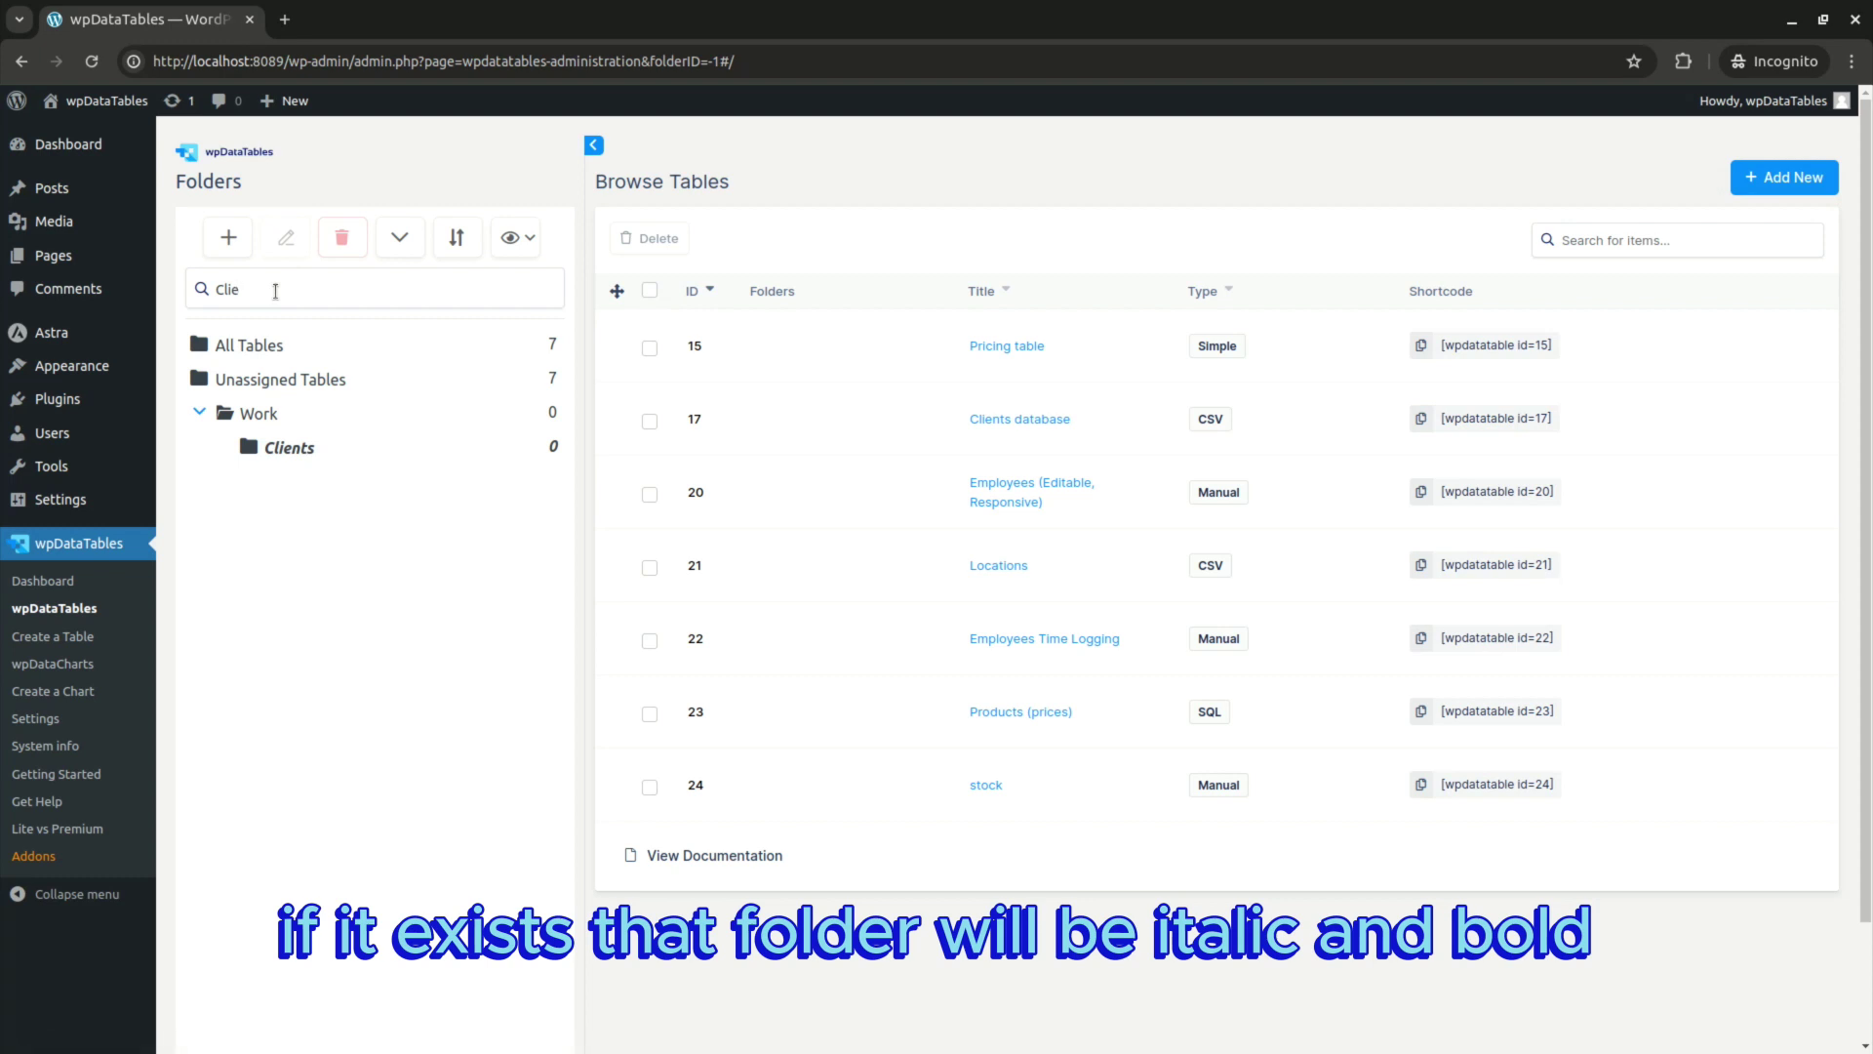
pyautogui.press('BackSpace')
pyautogui.press('BackSpace')
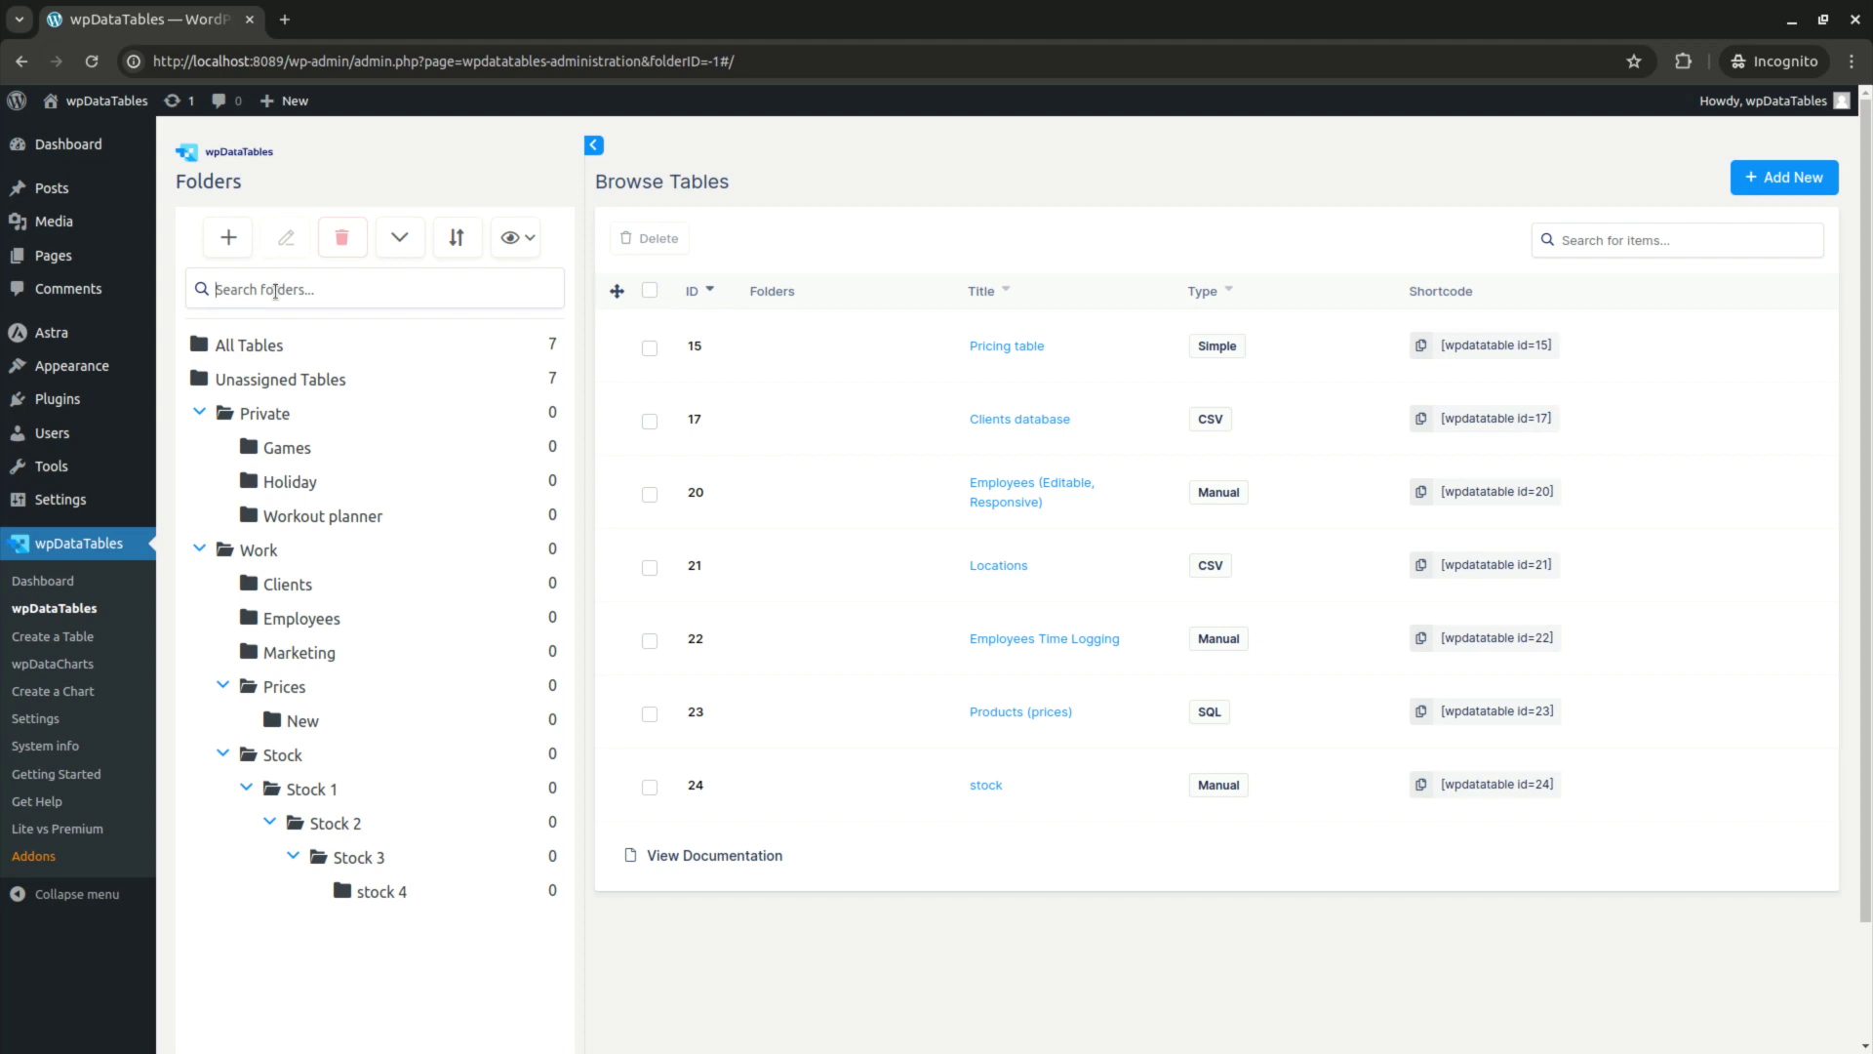
pyautogui.write('Price')
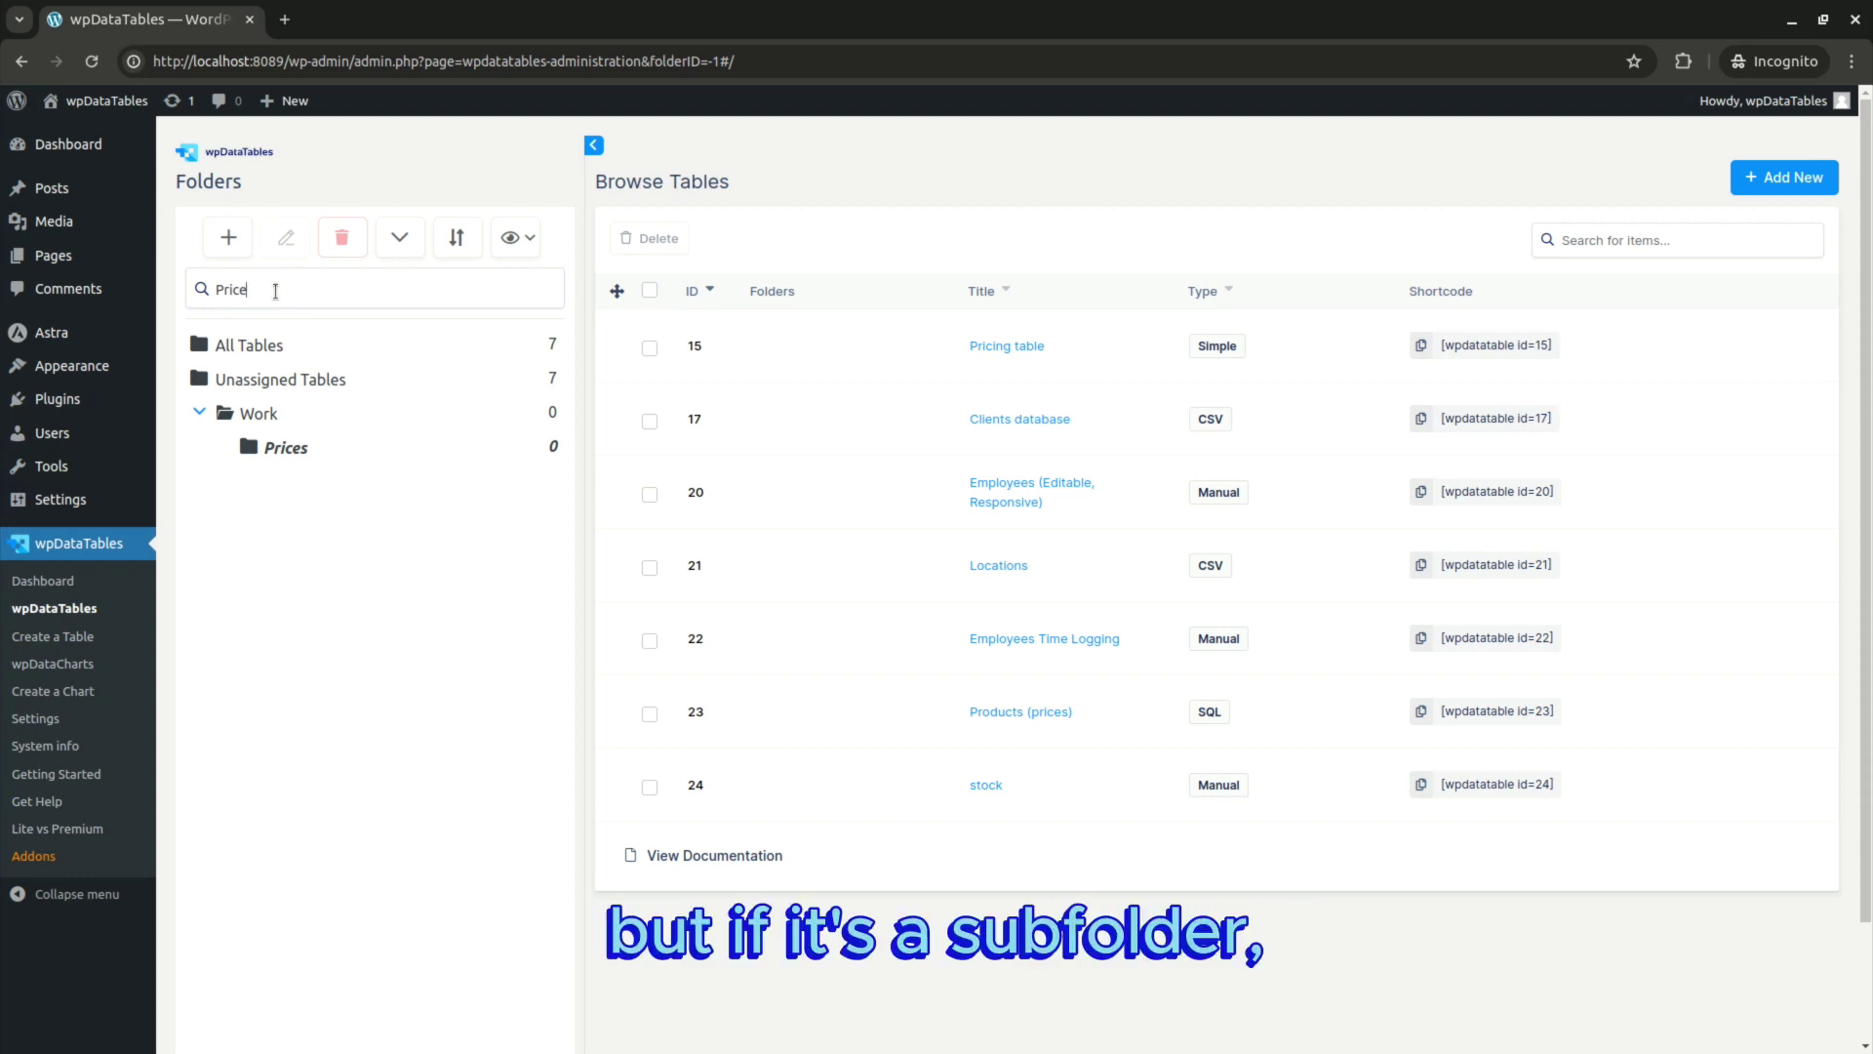
pyautogui.press('BackSpace')
pyautogui.press('BackSpace')
pyautogui.press('BackSpace')
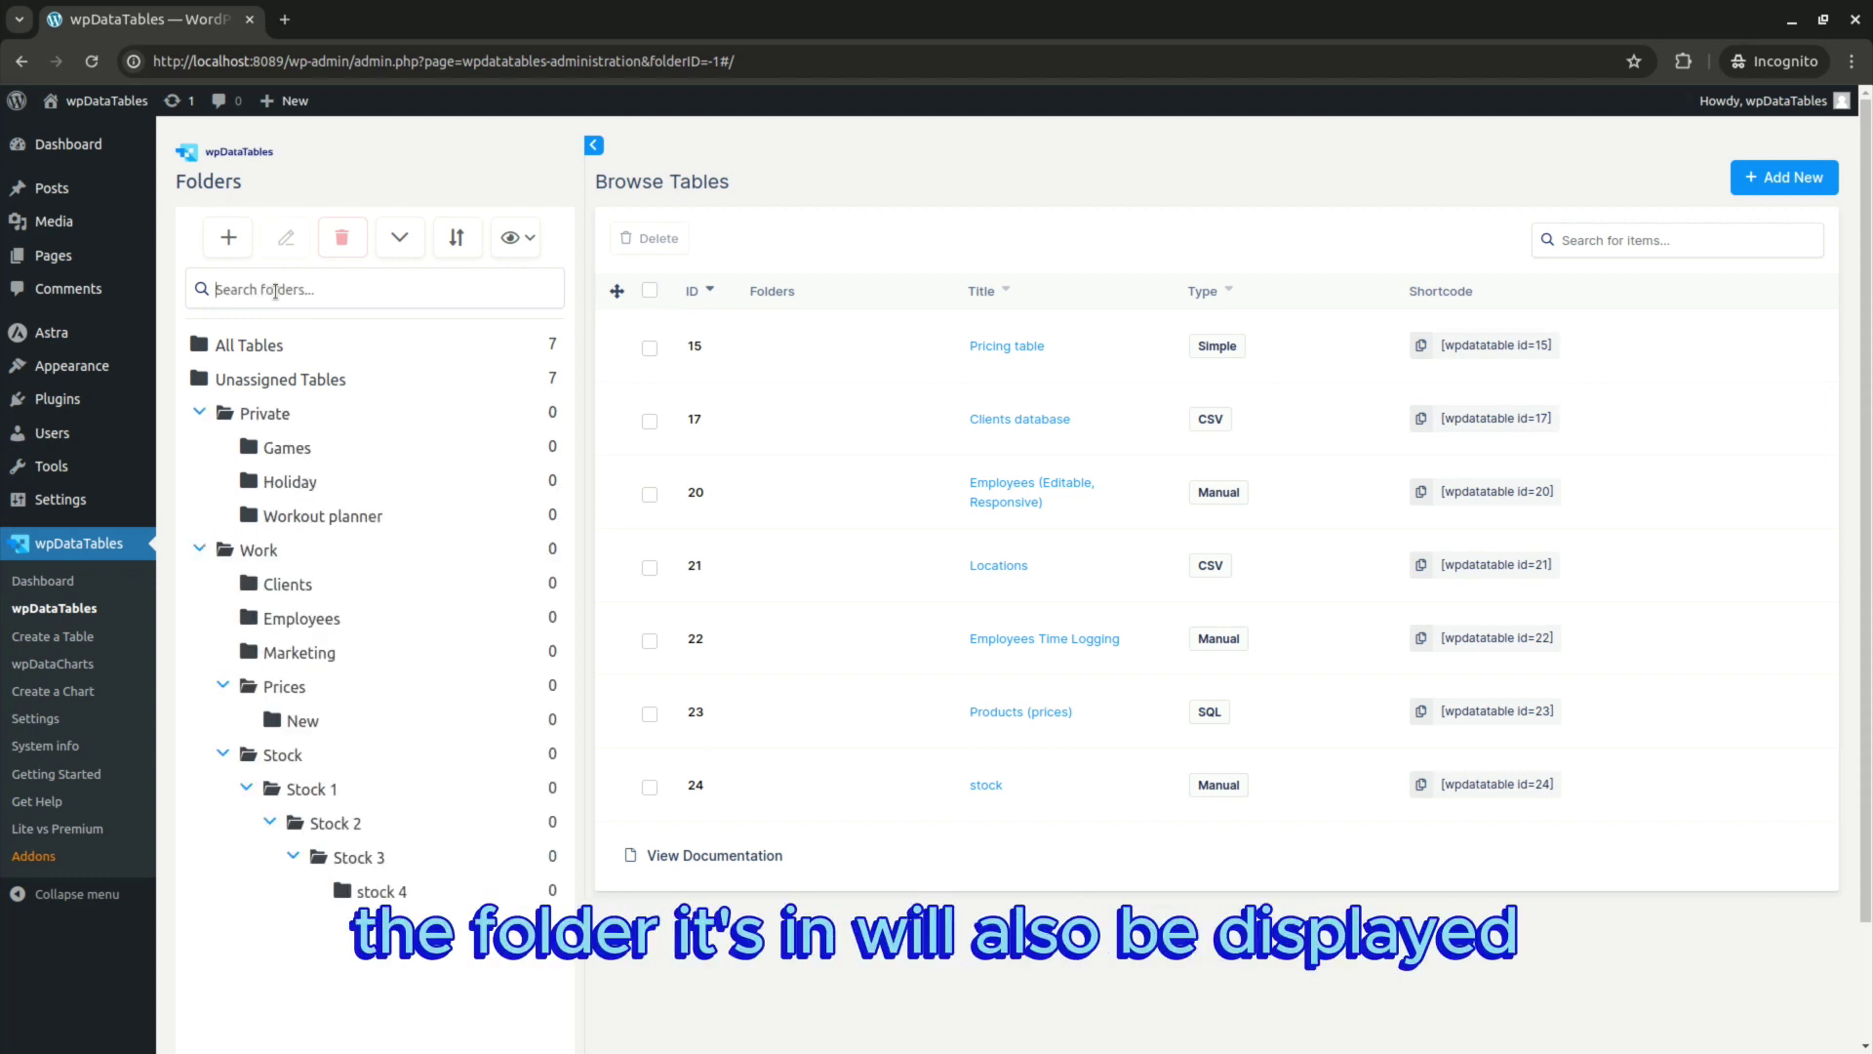
pyautogui.write('priva')
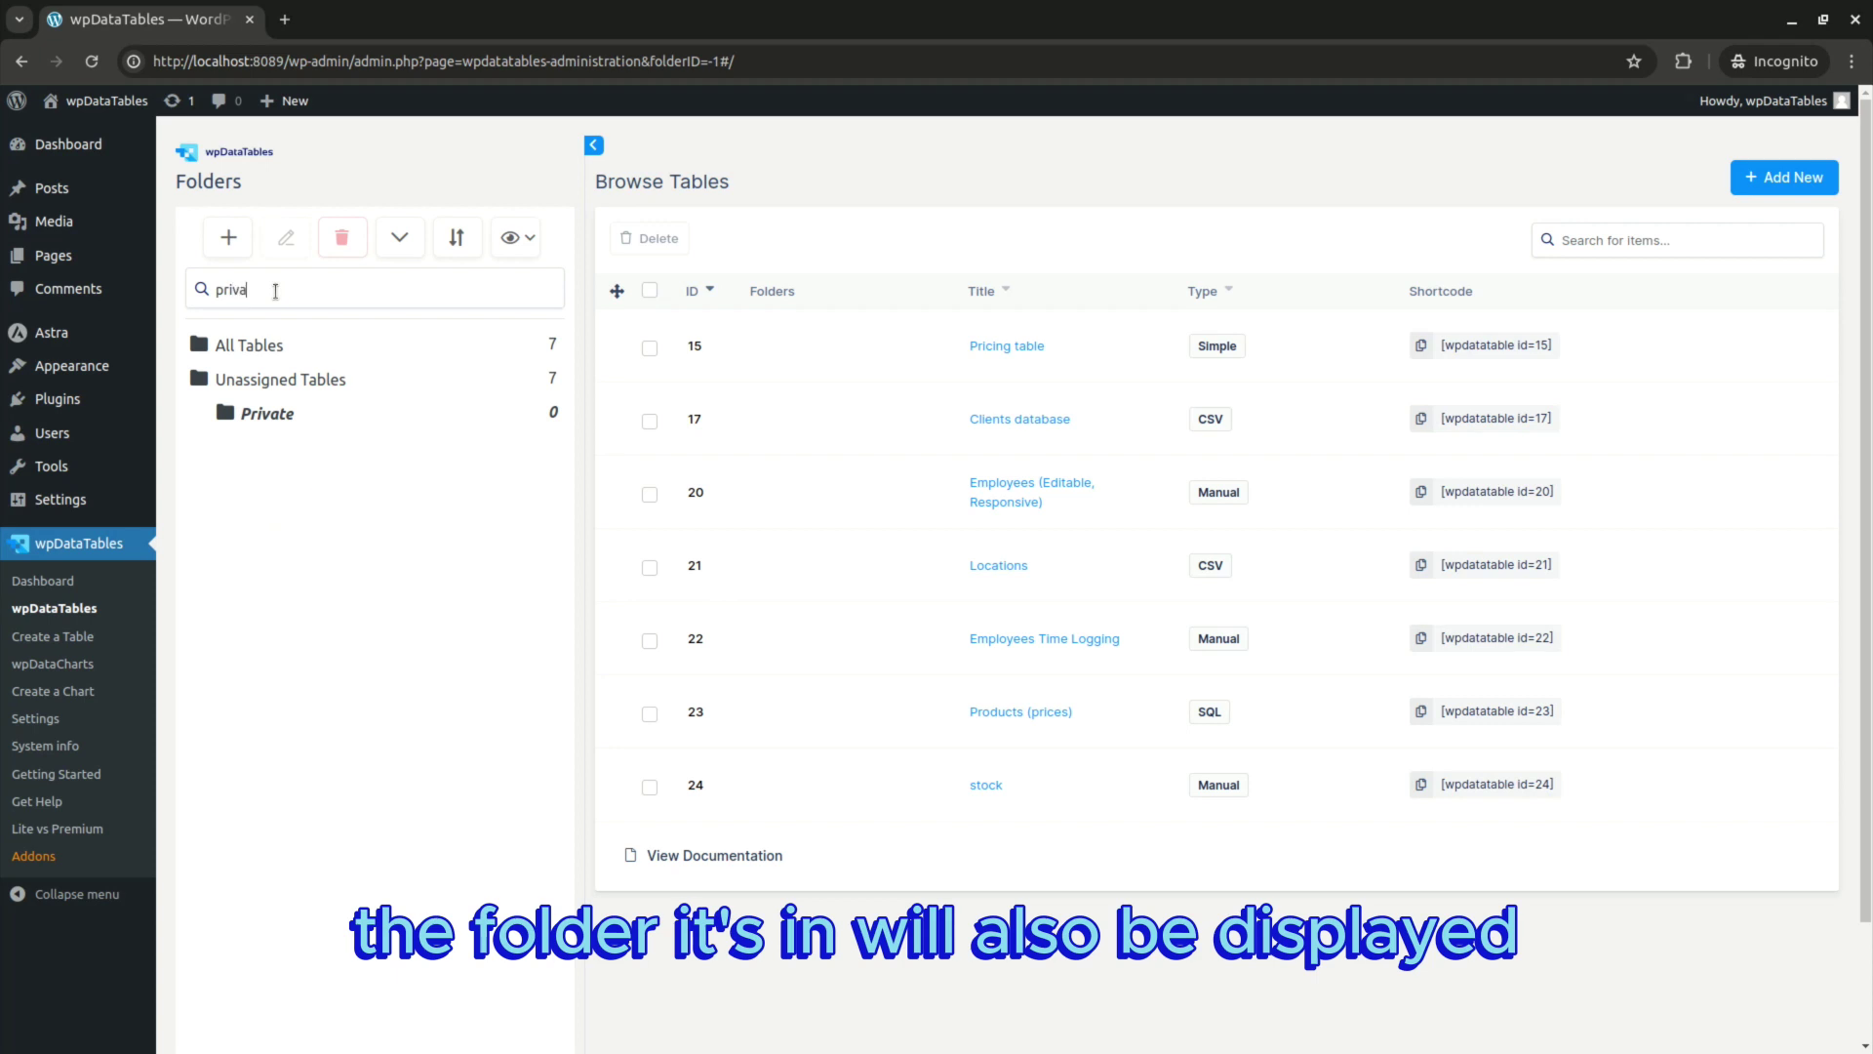
pyautogui.write('te')
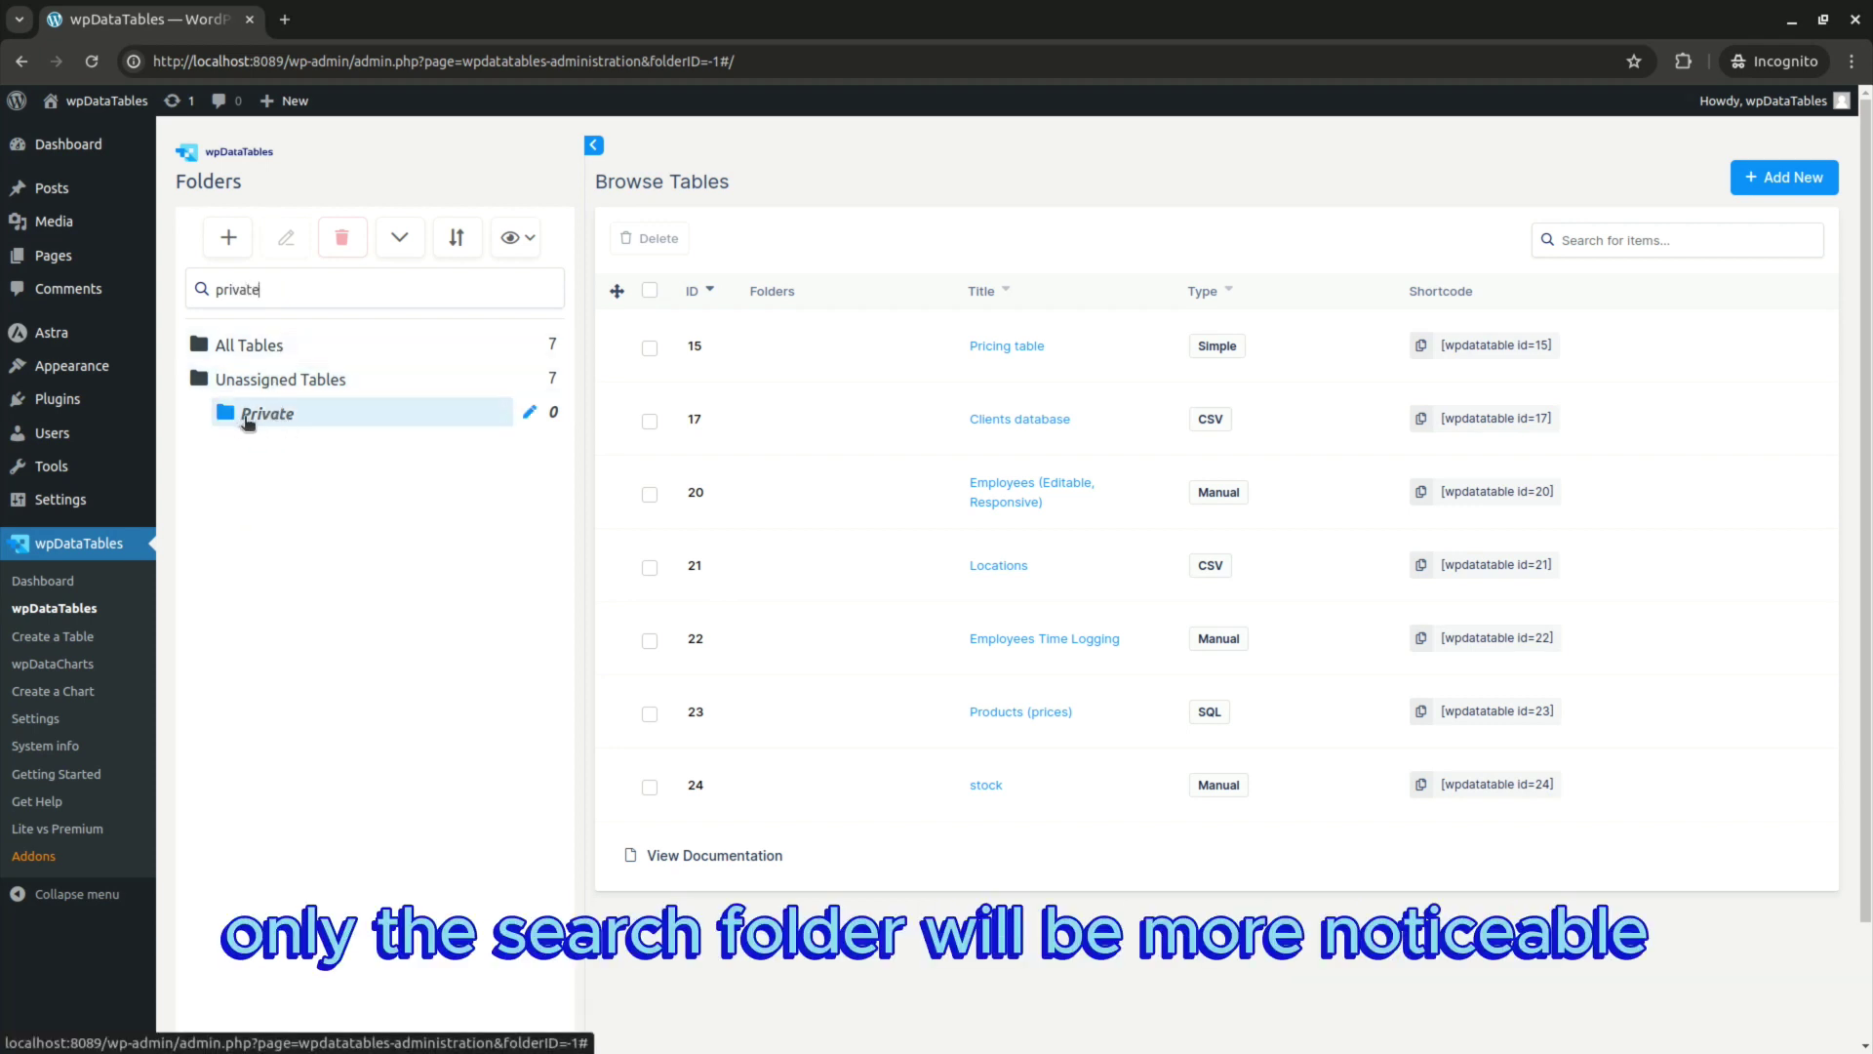
pyautogui.press('BackSpace')
pyautogui.press('BackSpace')
pyautogui.press('BackSpace')
pyautogui.press('BackSpace')
pyautogui.press('BackSpace')
pyautogui.press('BackSpace')
pyautogui.press('BackSpace')
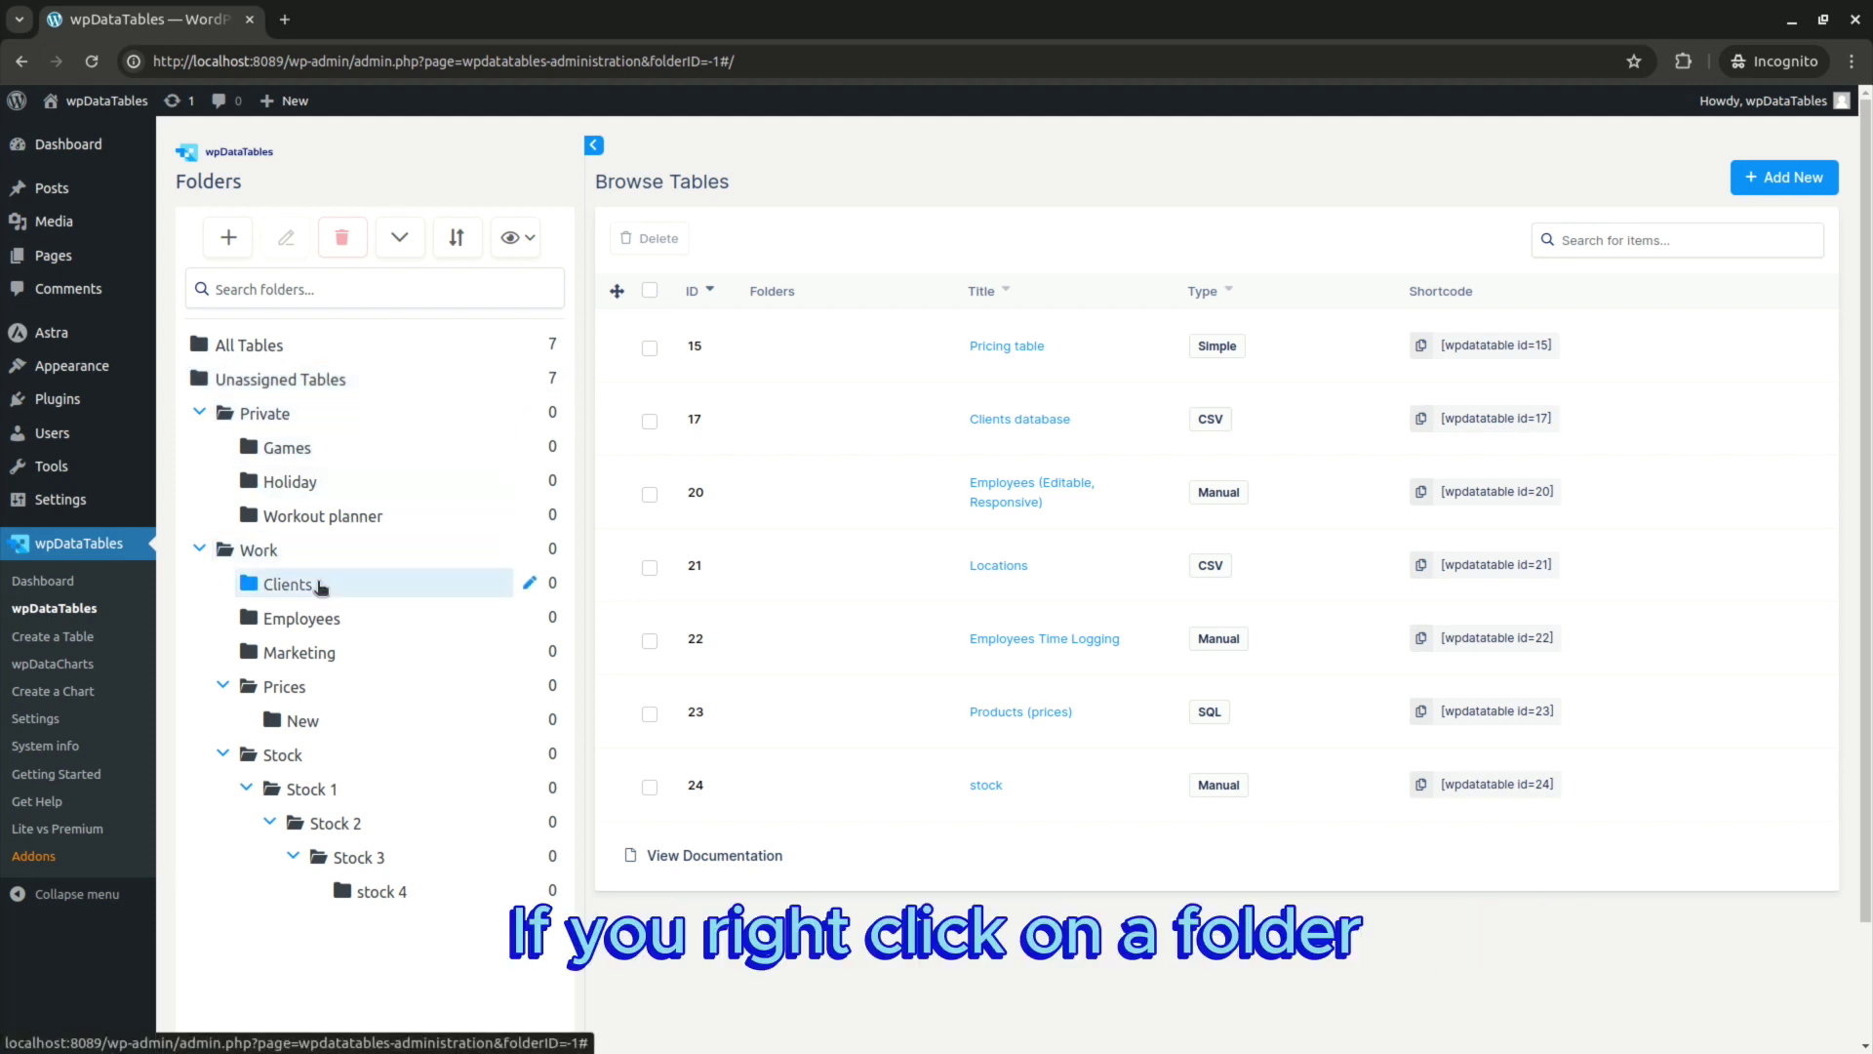
# - Add an Old subfolder under the Prices folder
pyautogui.rightClick(308, 687)
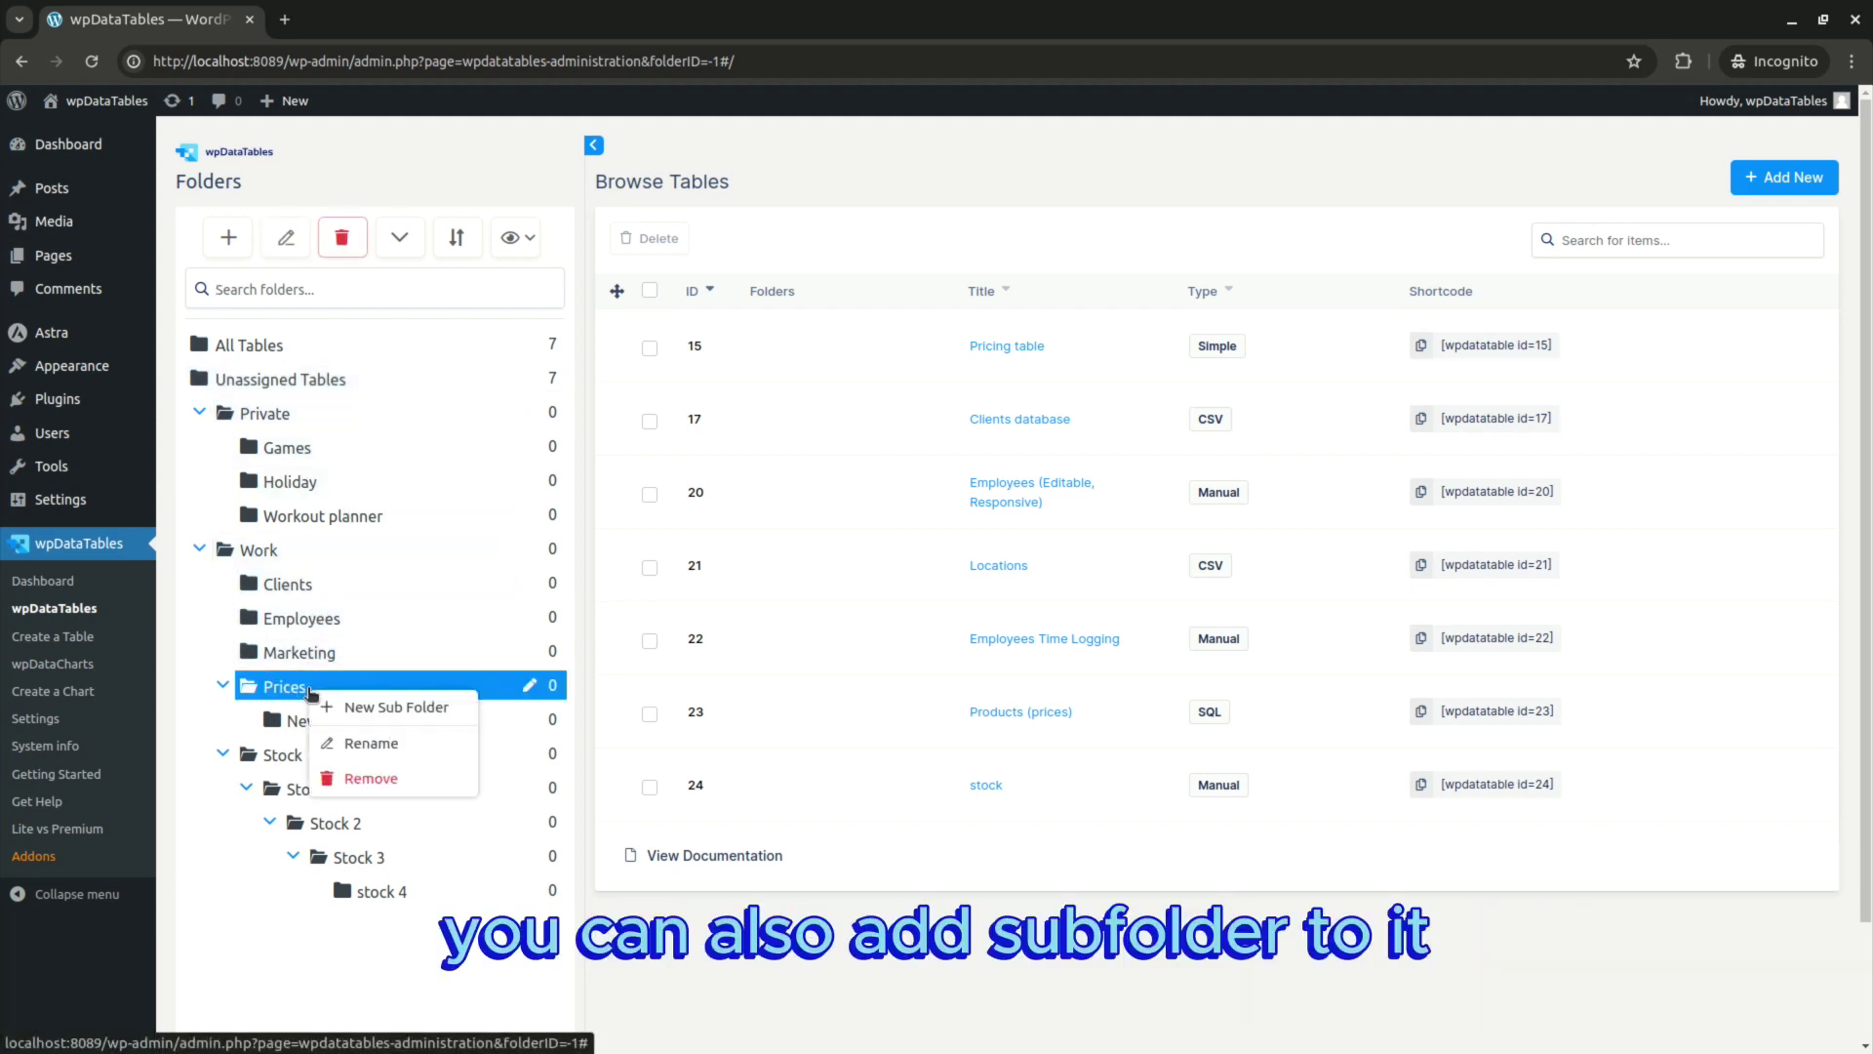
pyautogui.click(359, 712)
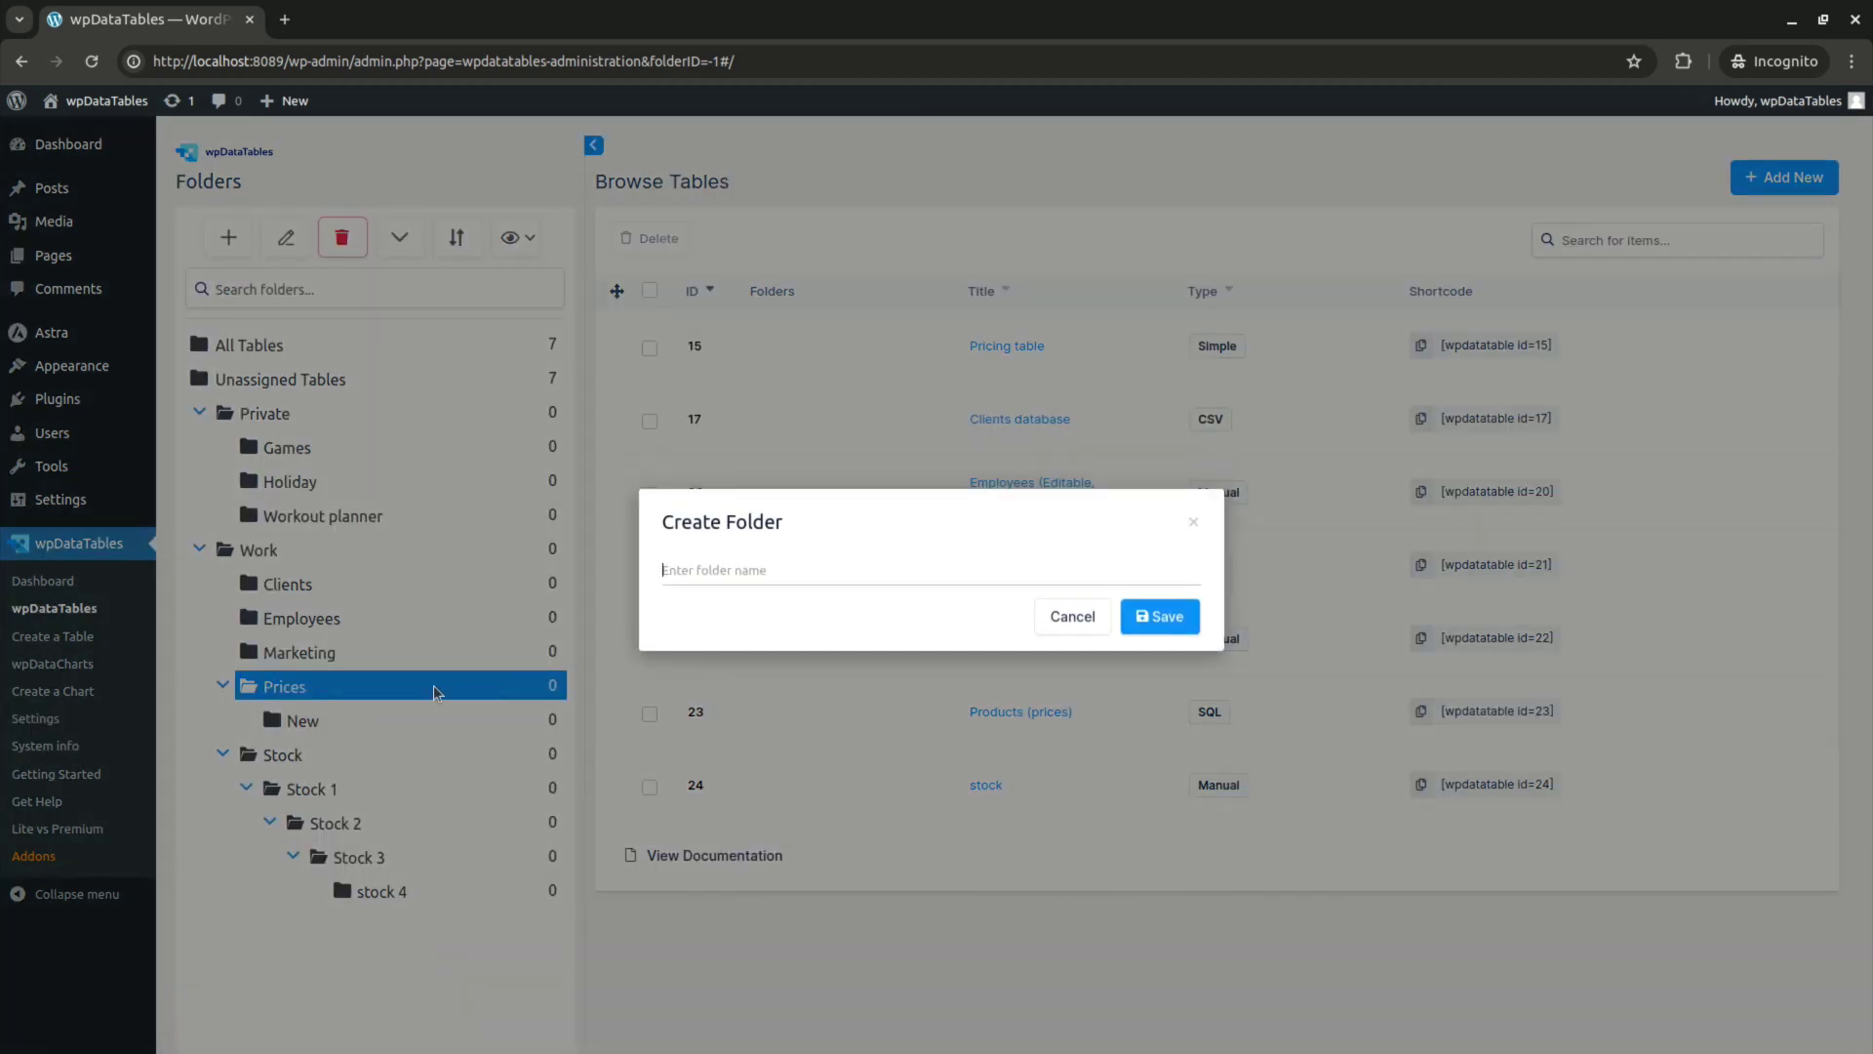
pyautogui.write('Old')
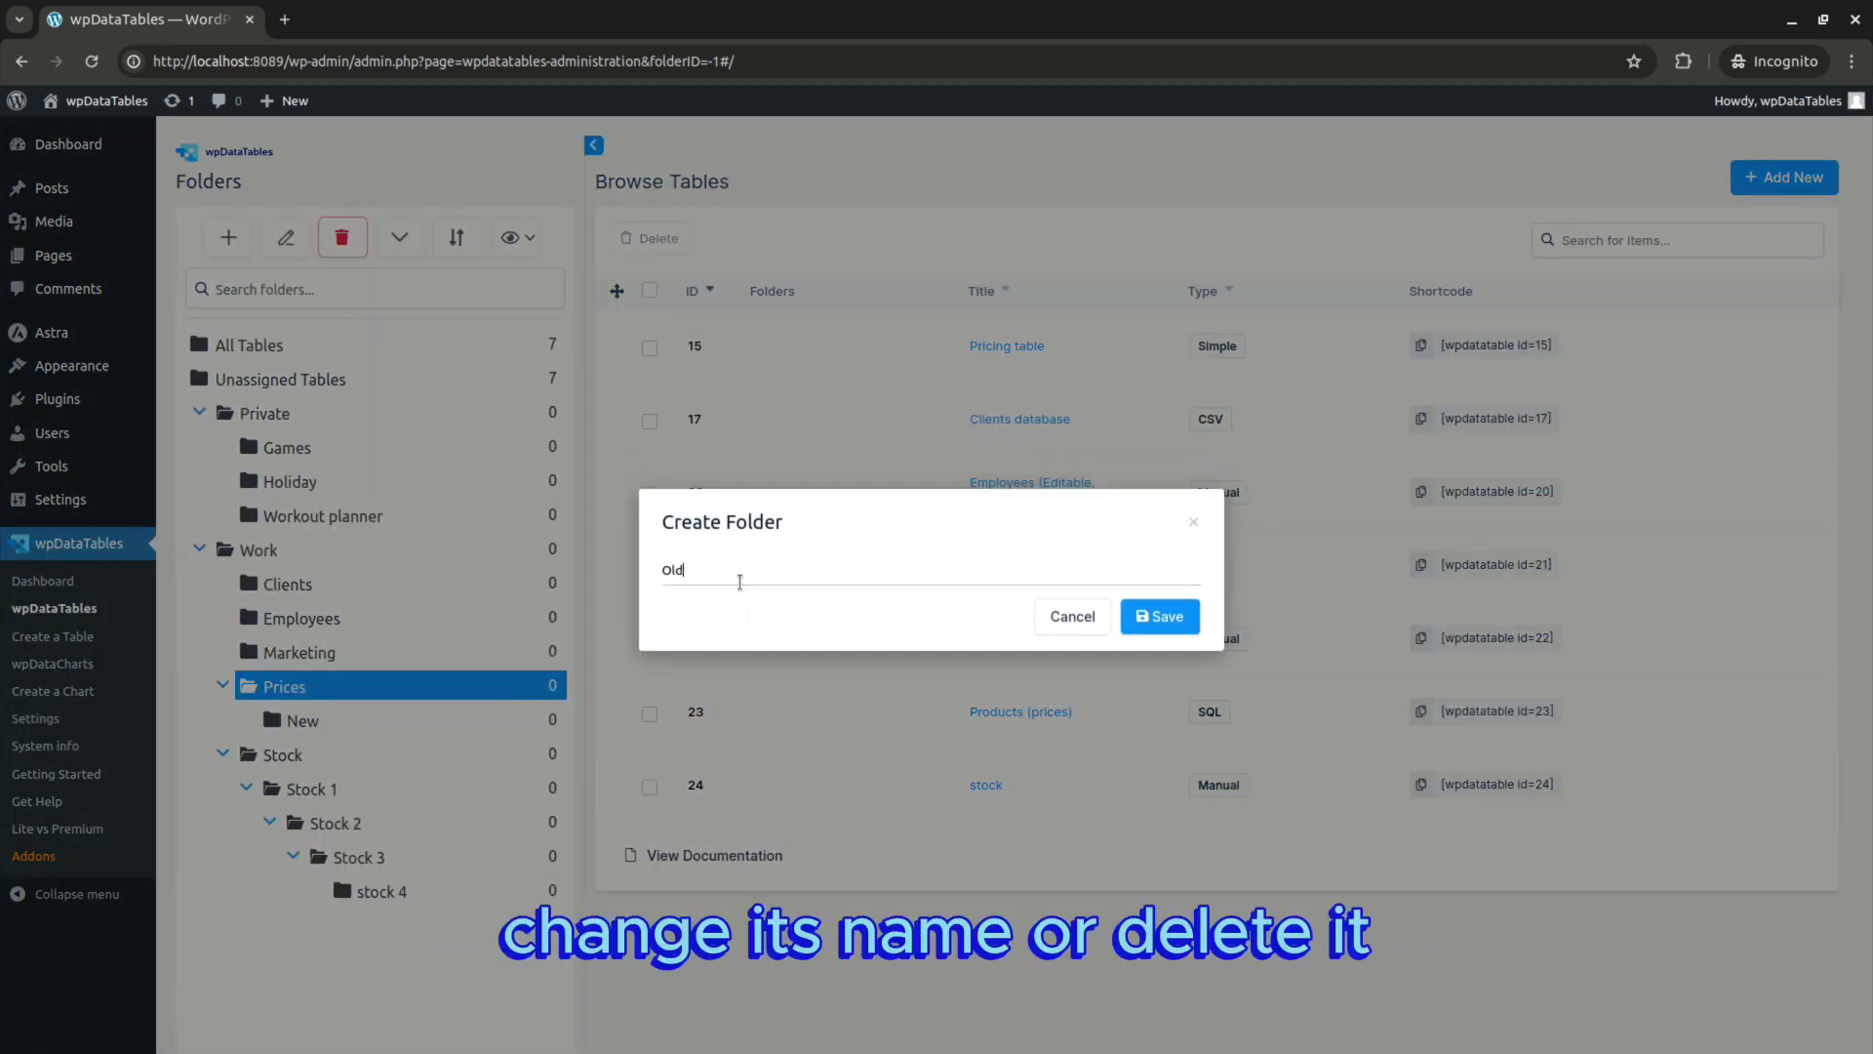
pyautogui.click(1175, 618)
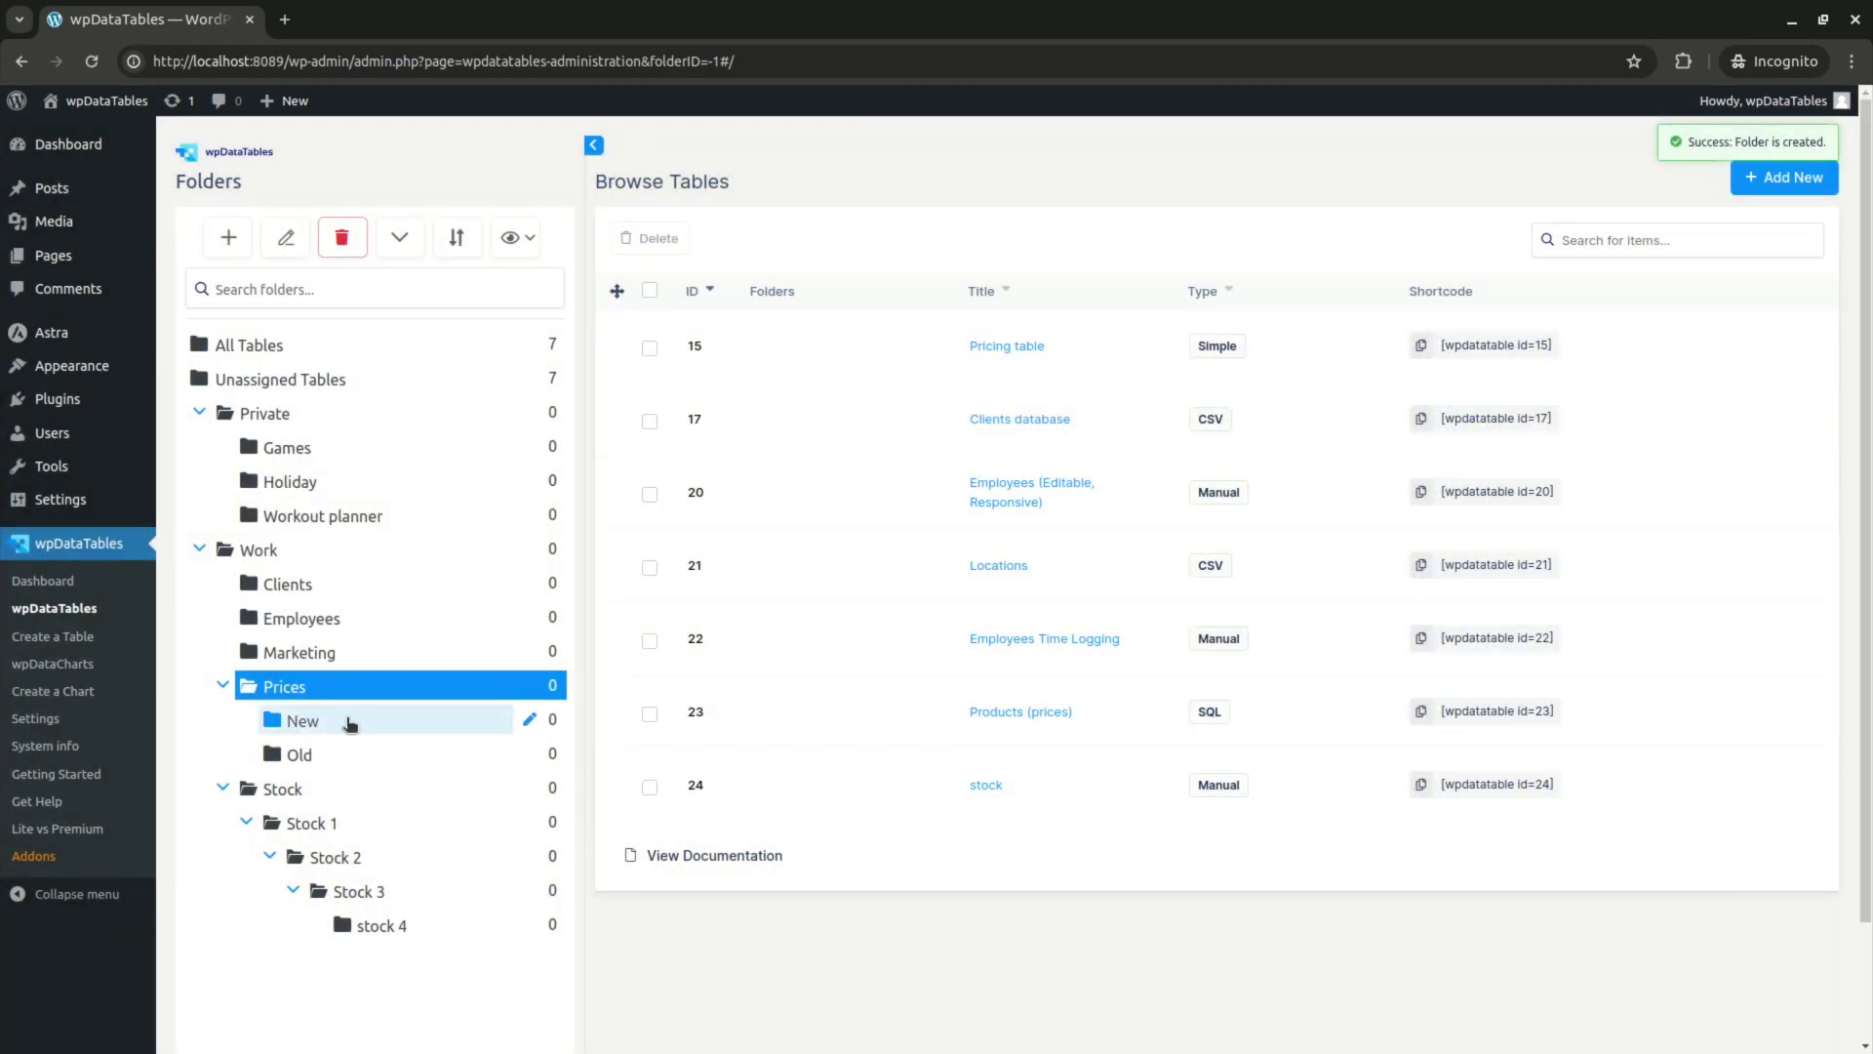
# - Start a subfolder named 'New test' inside the New folder
pyautogui.click(349, 723)
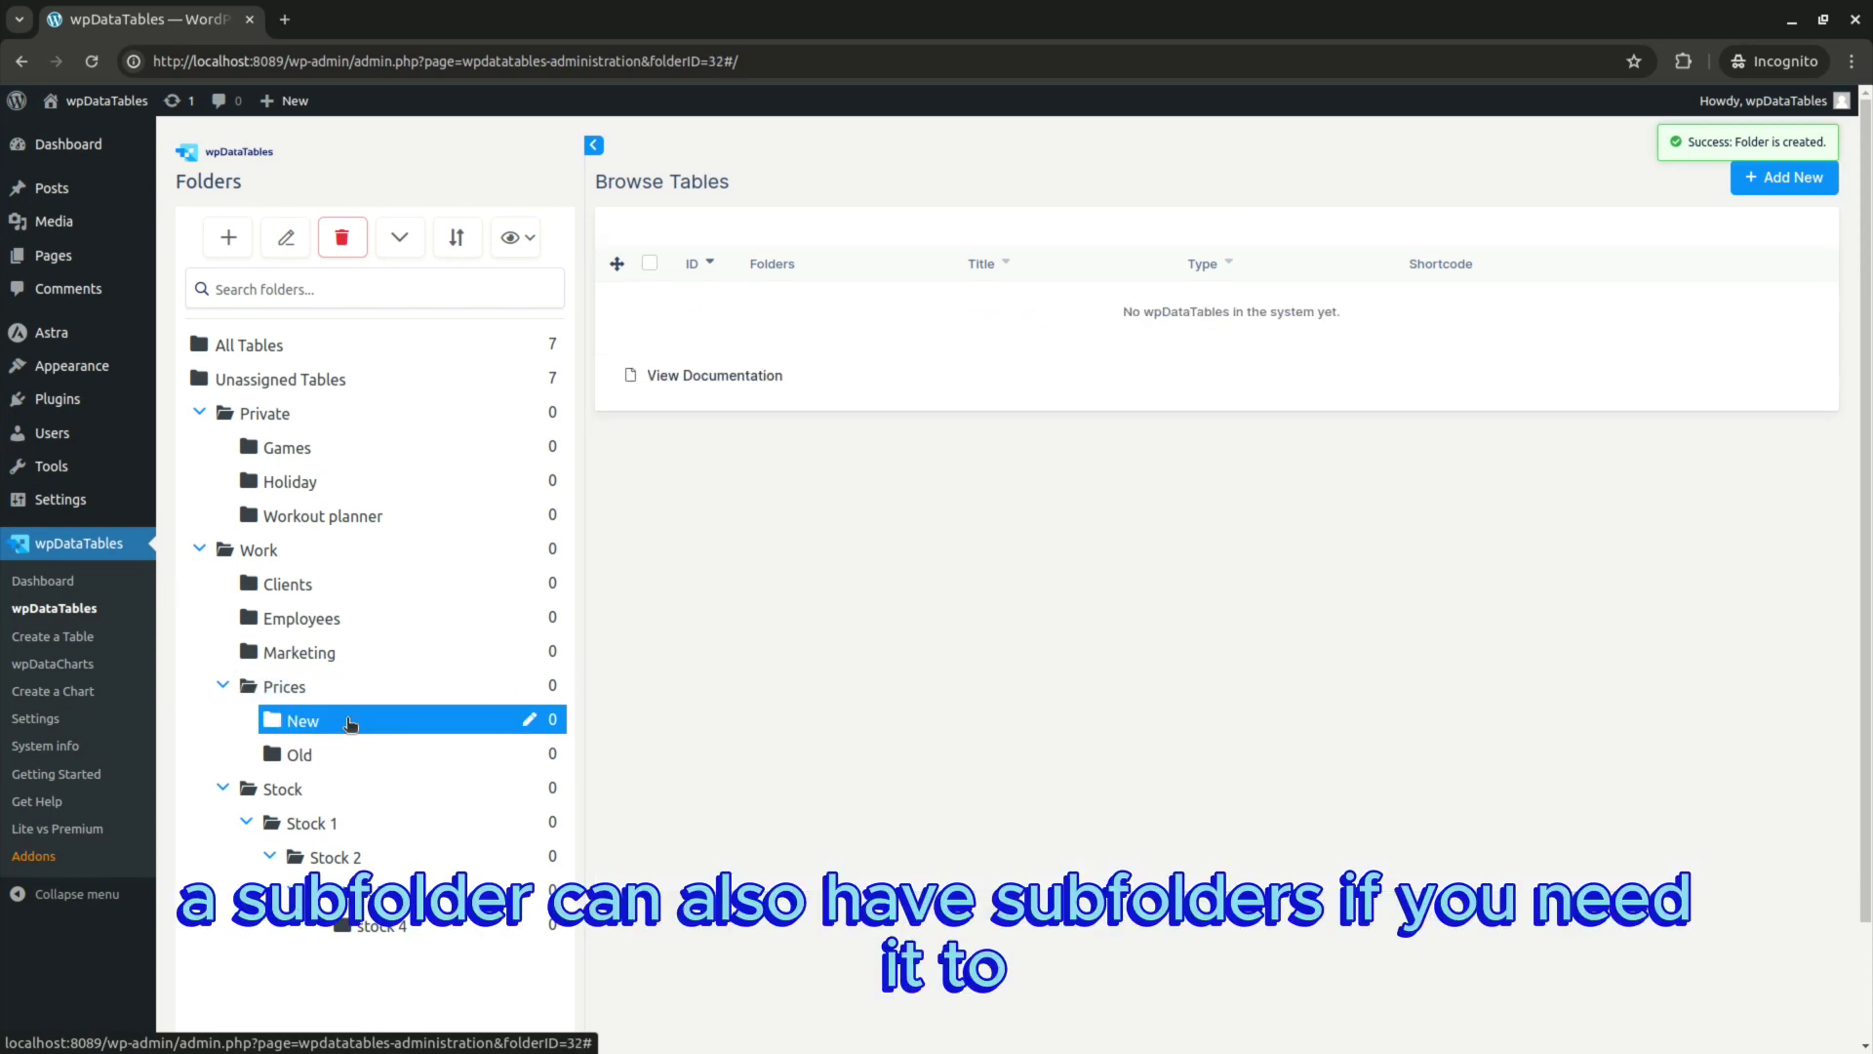
pyautogui.rightClick(349, 723)
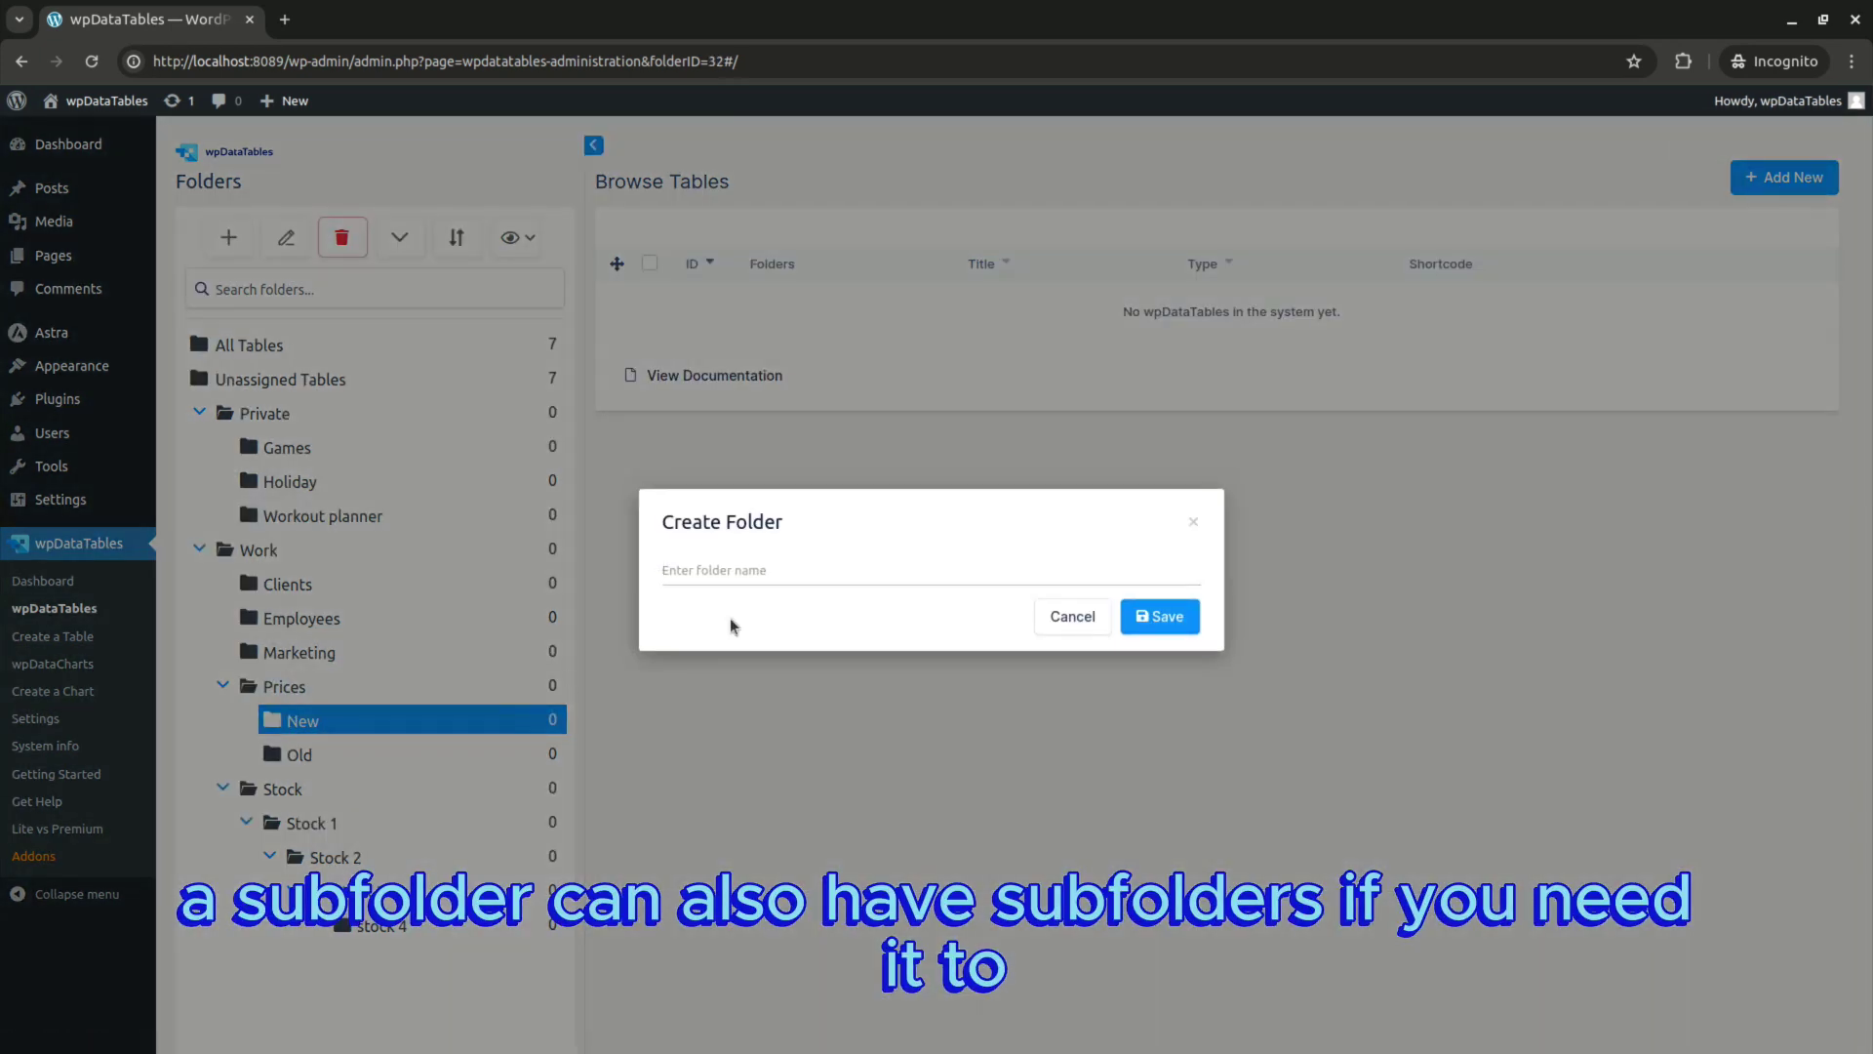
pyautogui.write('New test')
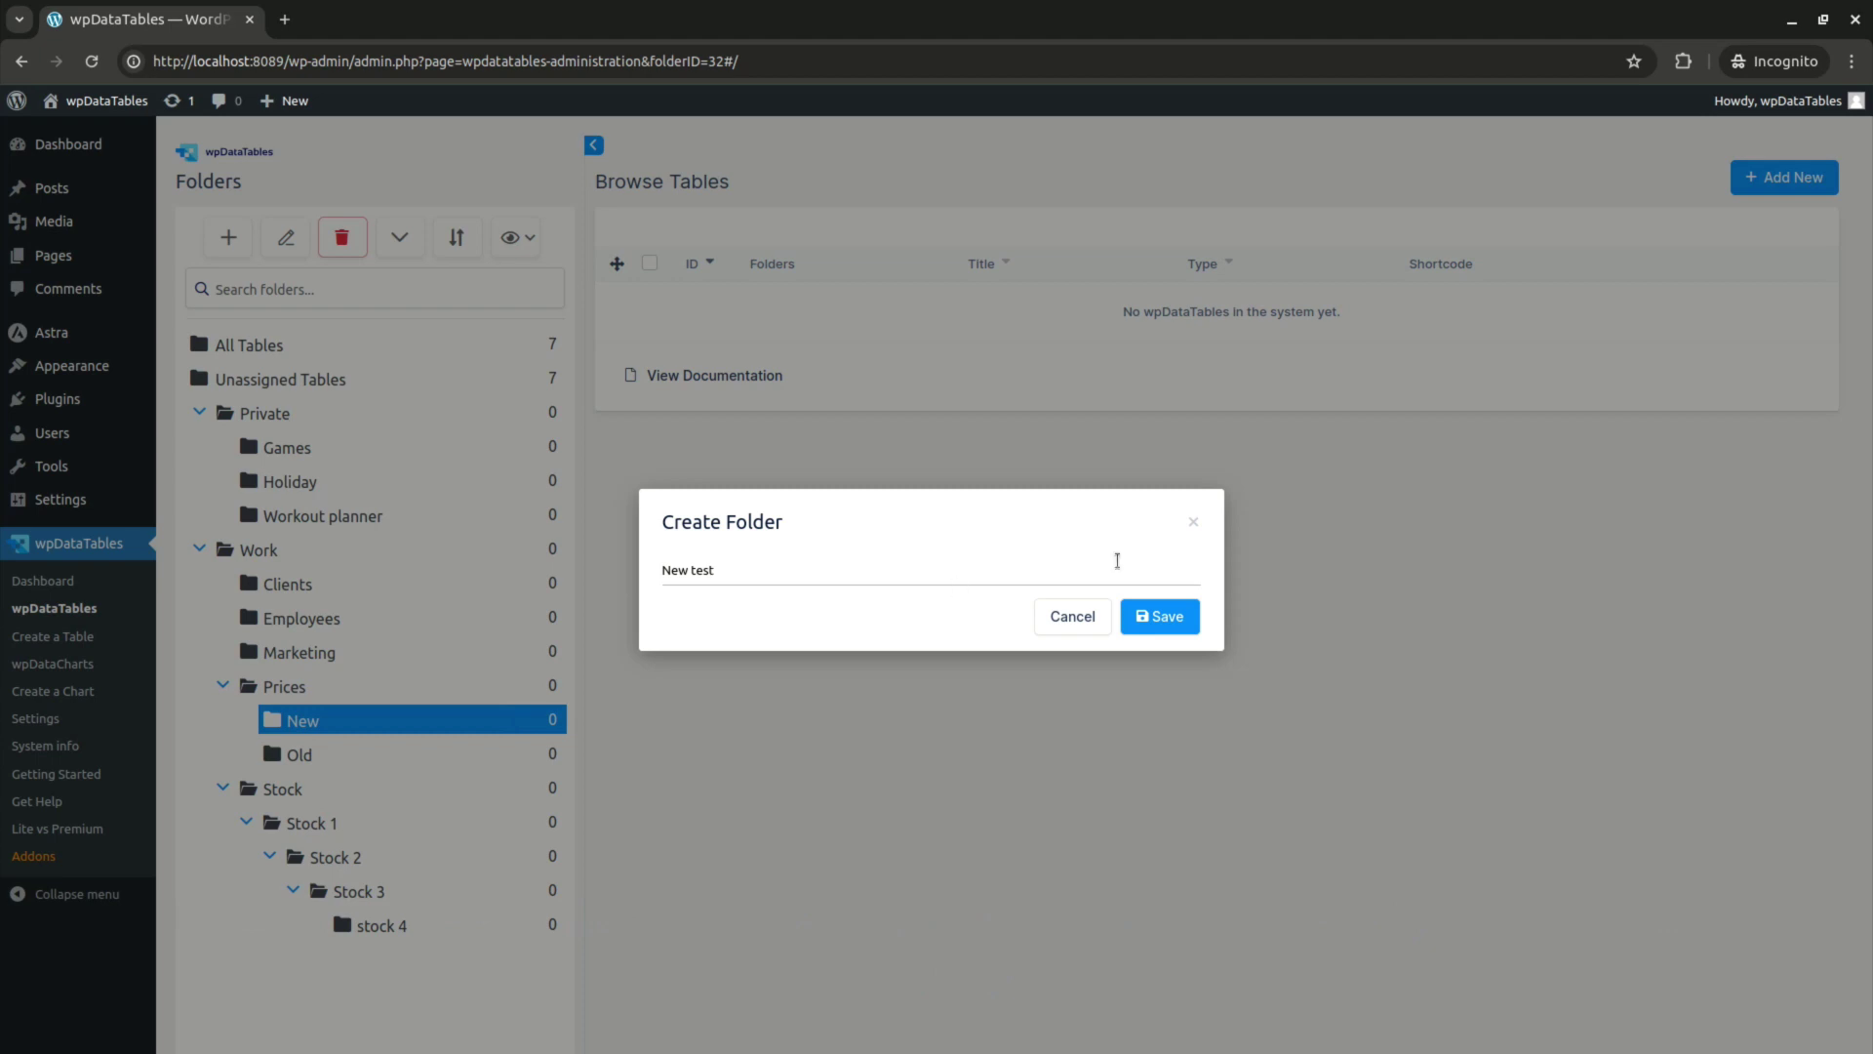
# - Save the New test subfolder and file Pricing table into the Private folder
pyautogui.click(1147, 632)
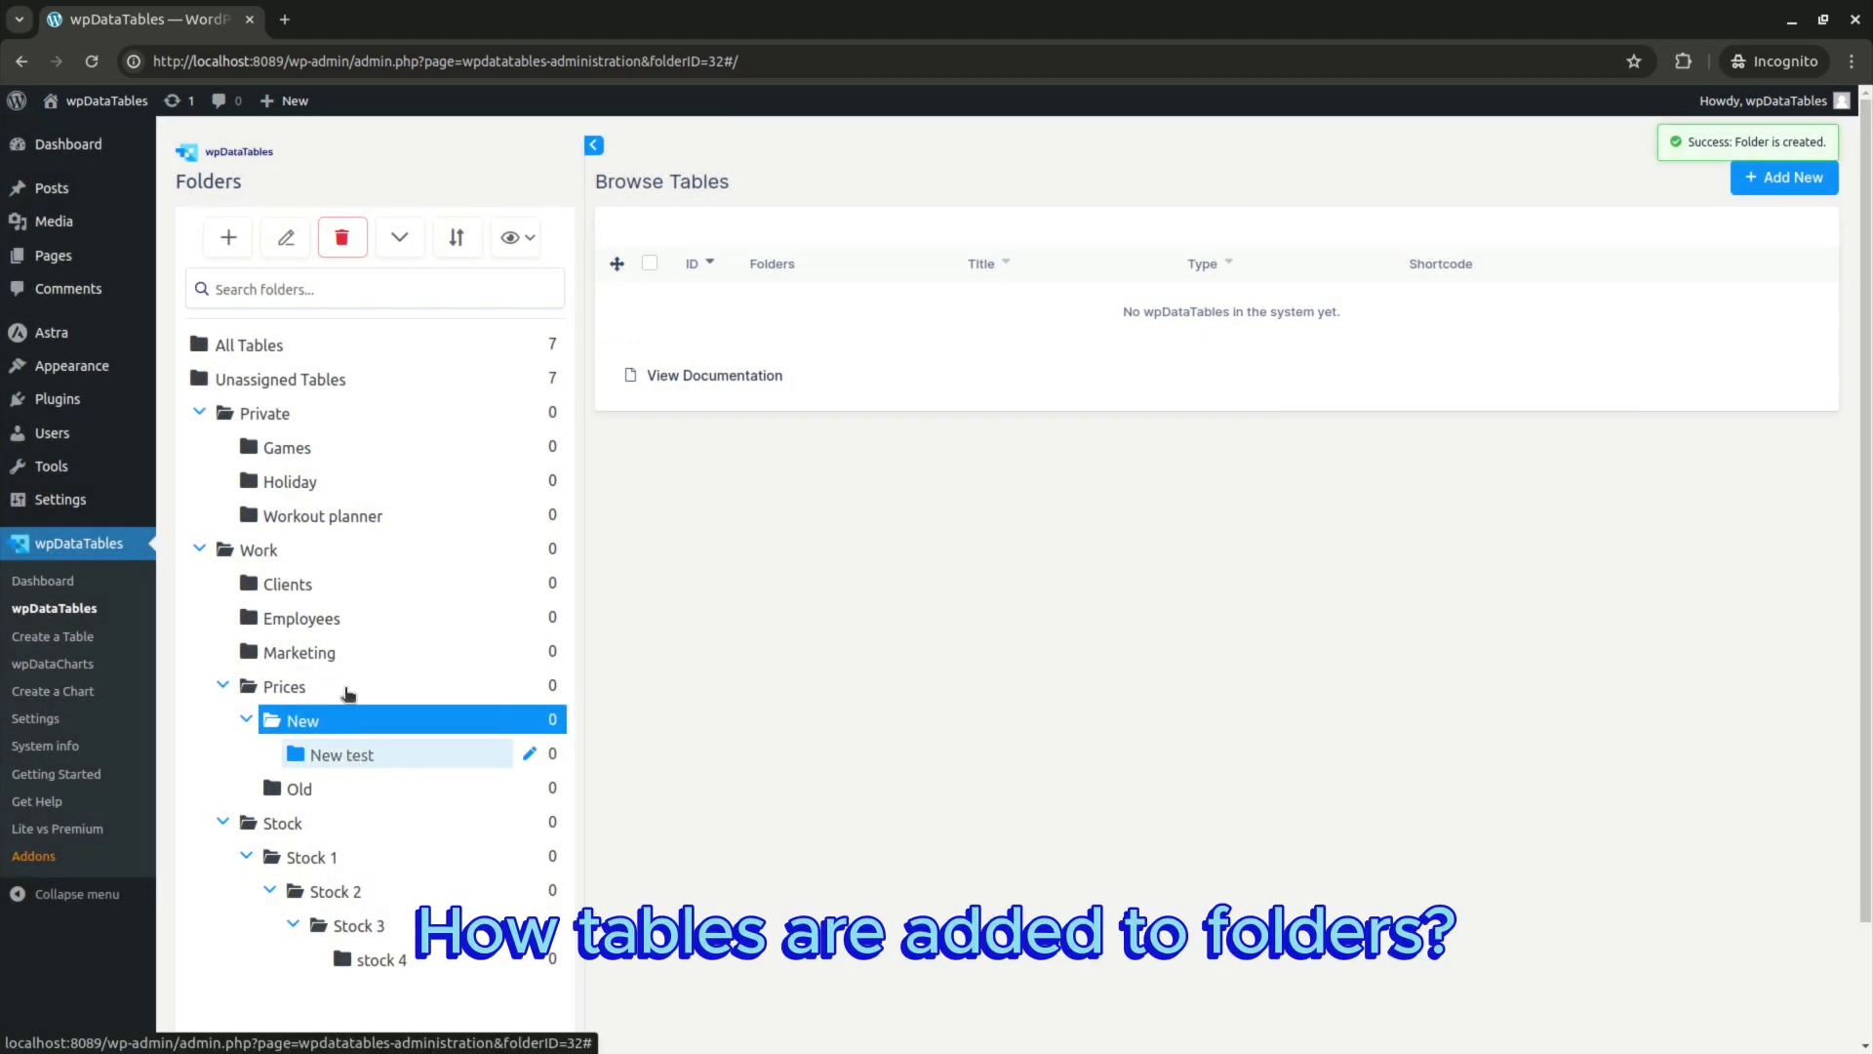
pyautogui.click(259, 347)
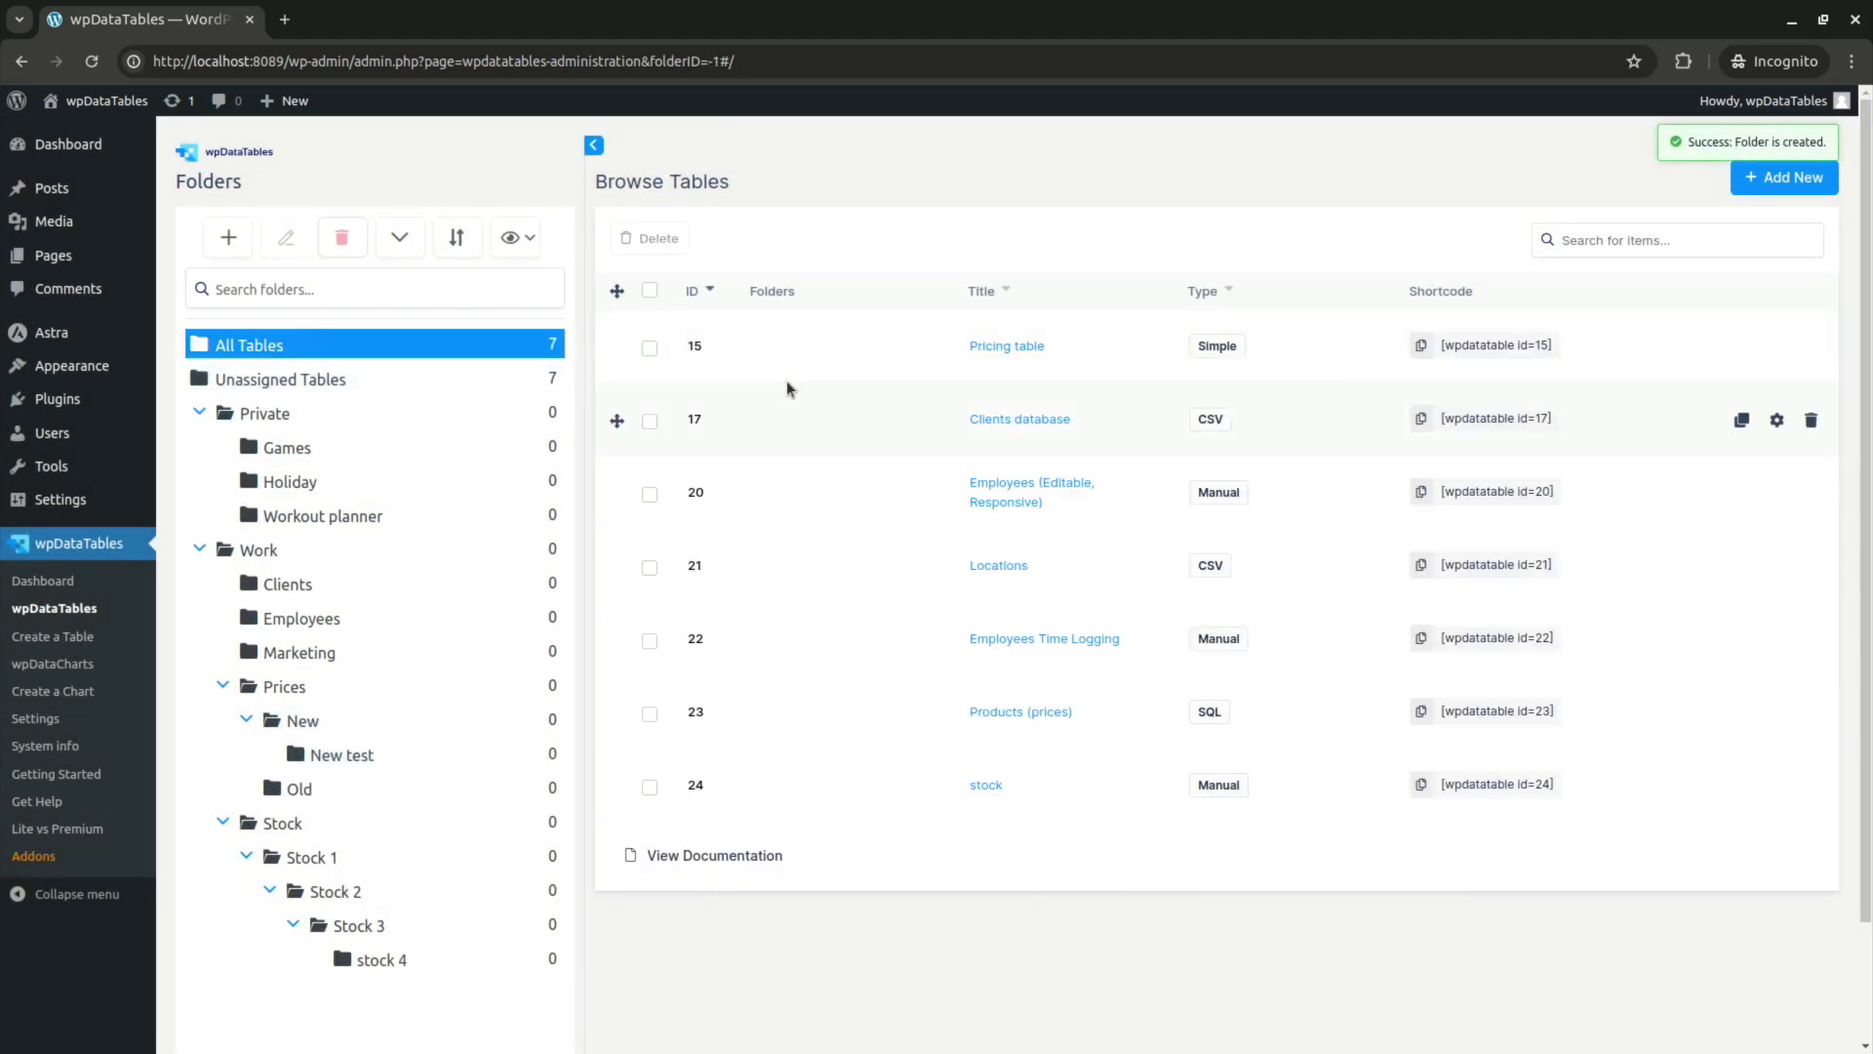
pyautogui.moveTo(786, 357)
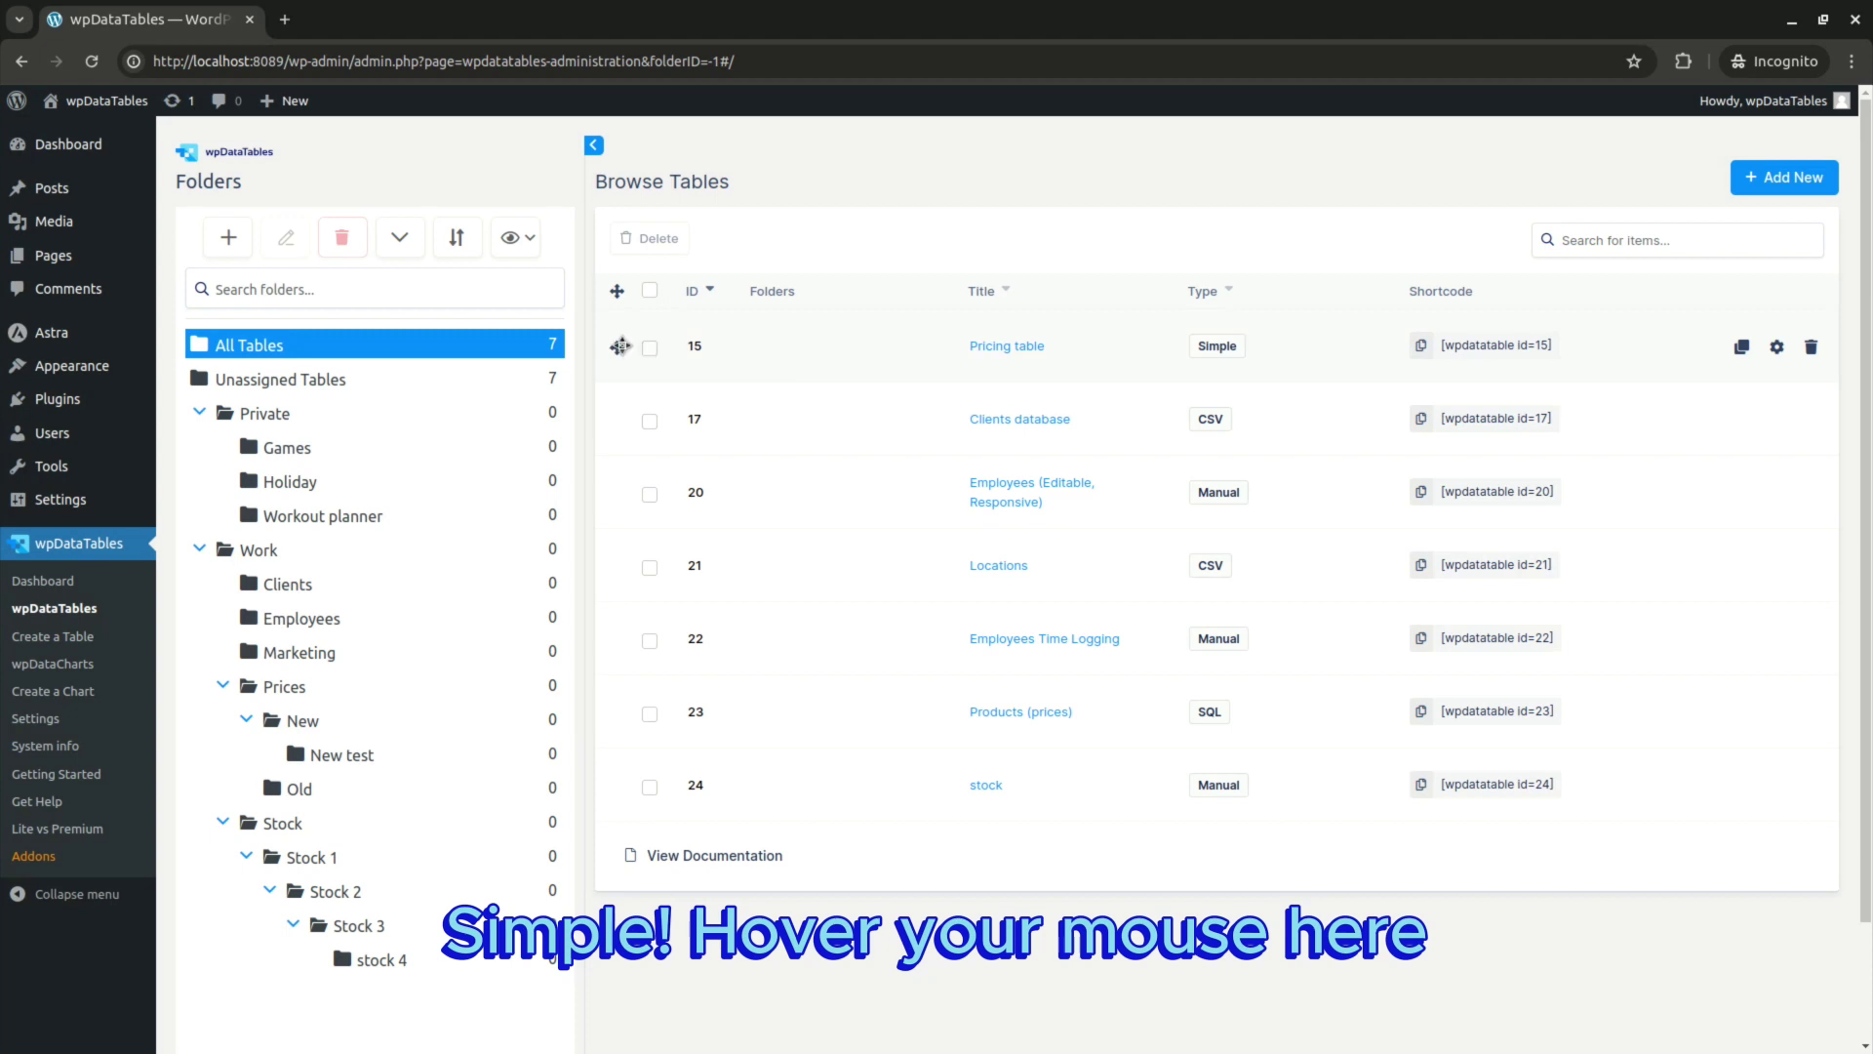
pyautogui.moveTo(616, 347); pyautogui.dragTo(376, 421)
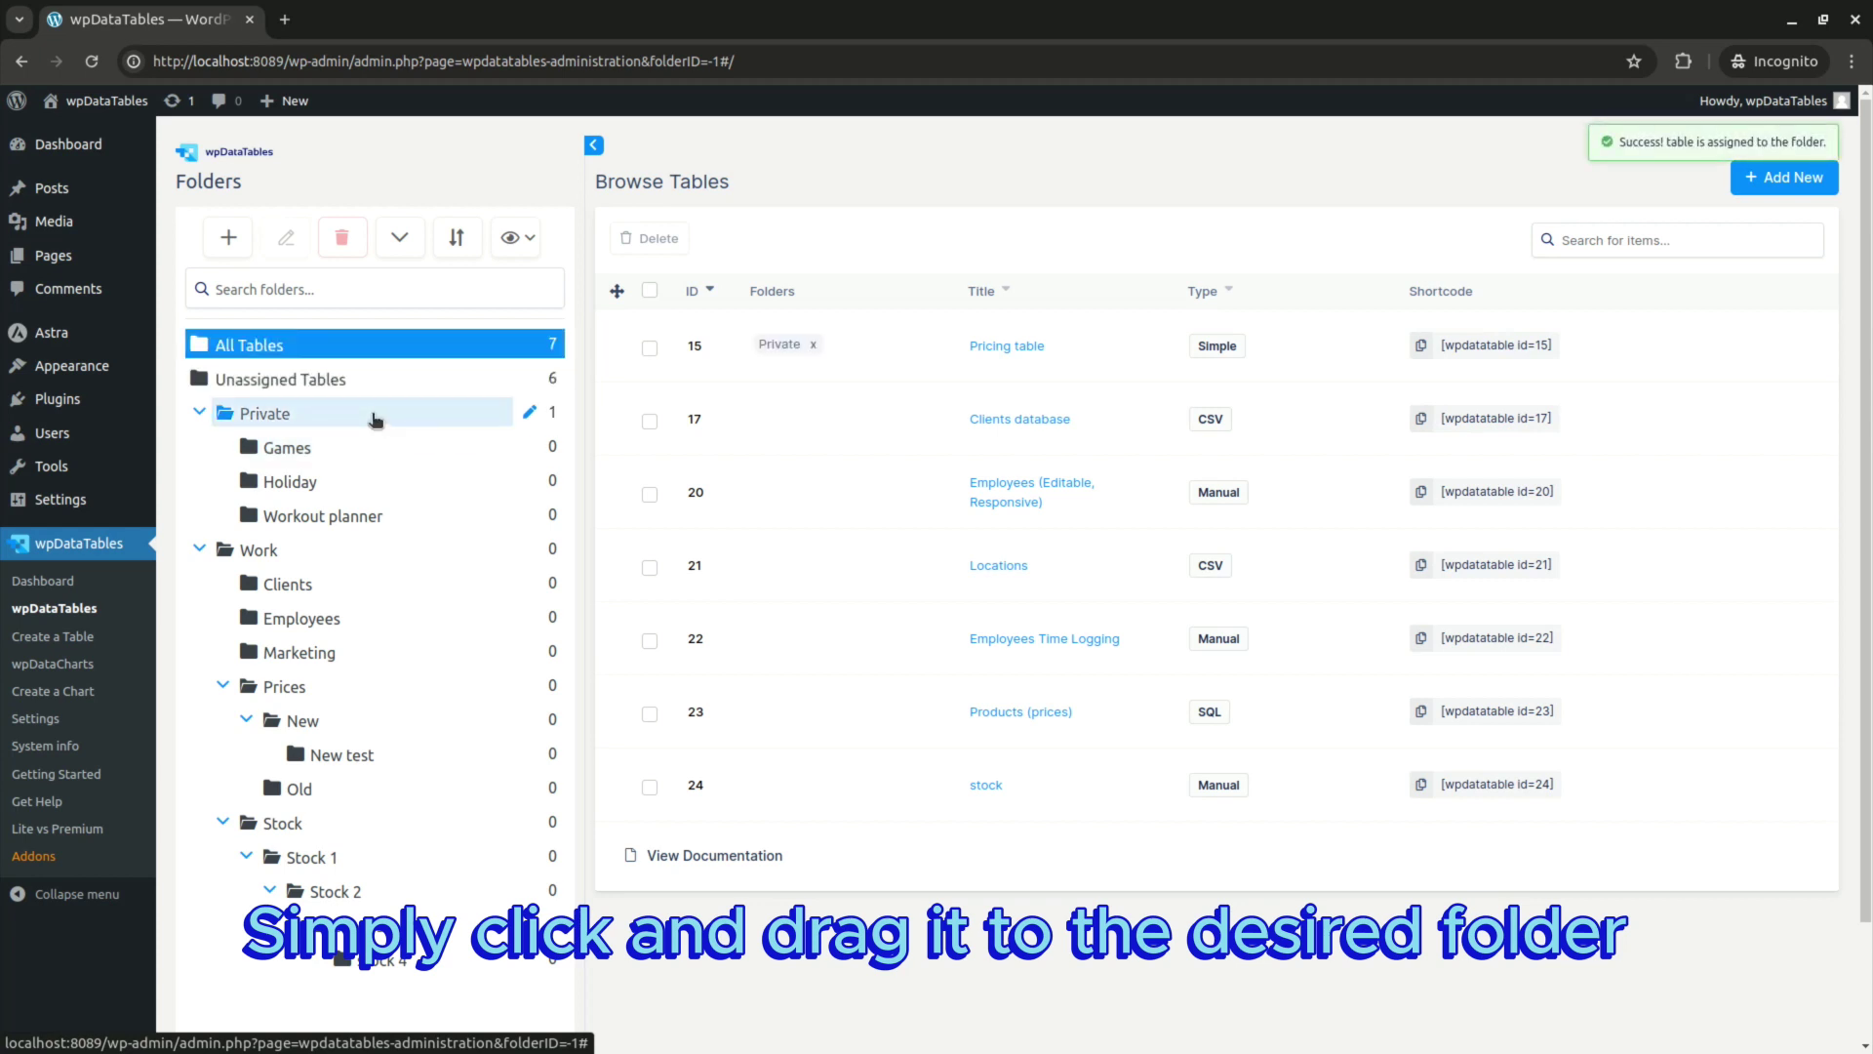
# - Move Clients database and Employees into Work, then add all seven tables to Prices
pyautogui.click(650, 423)
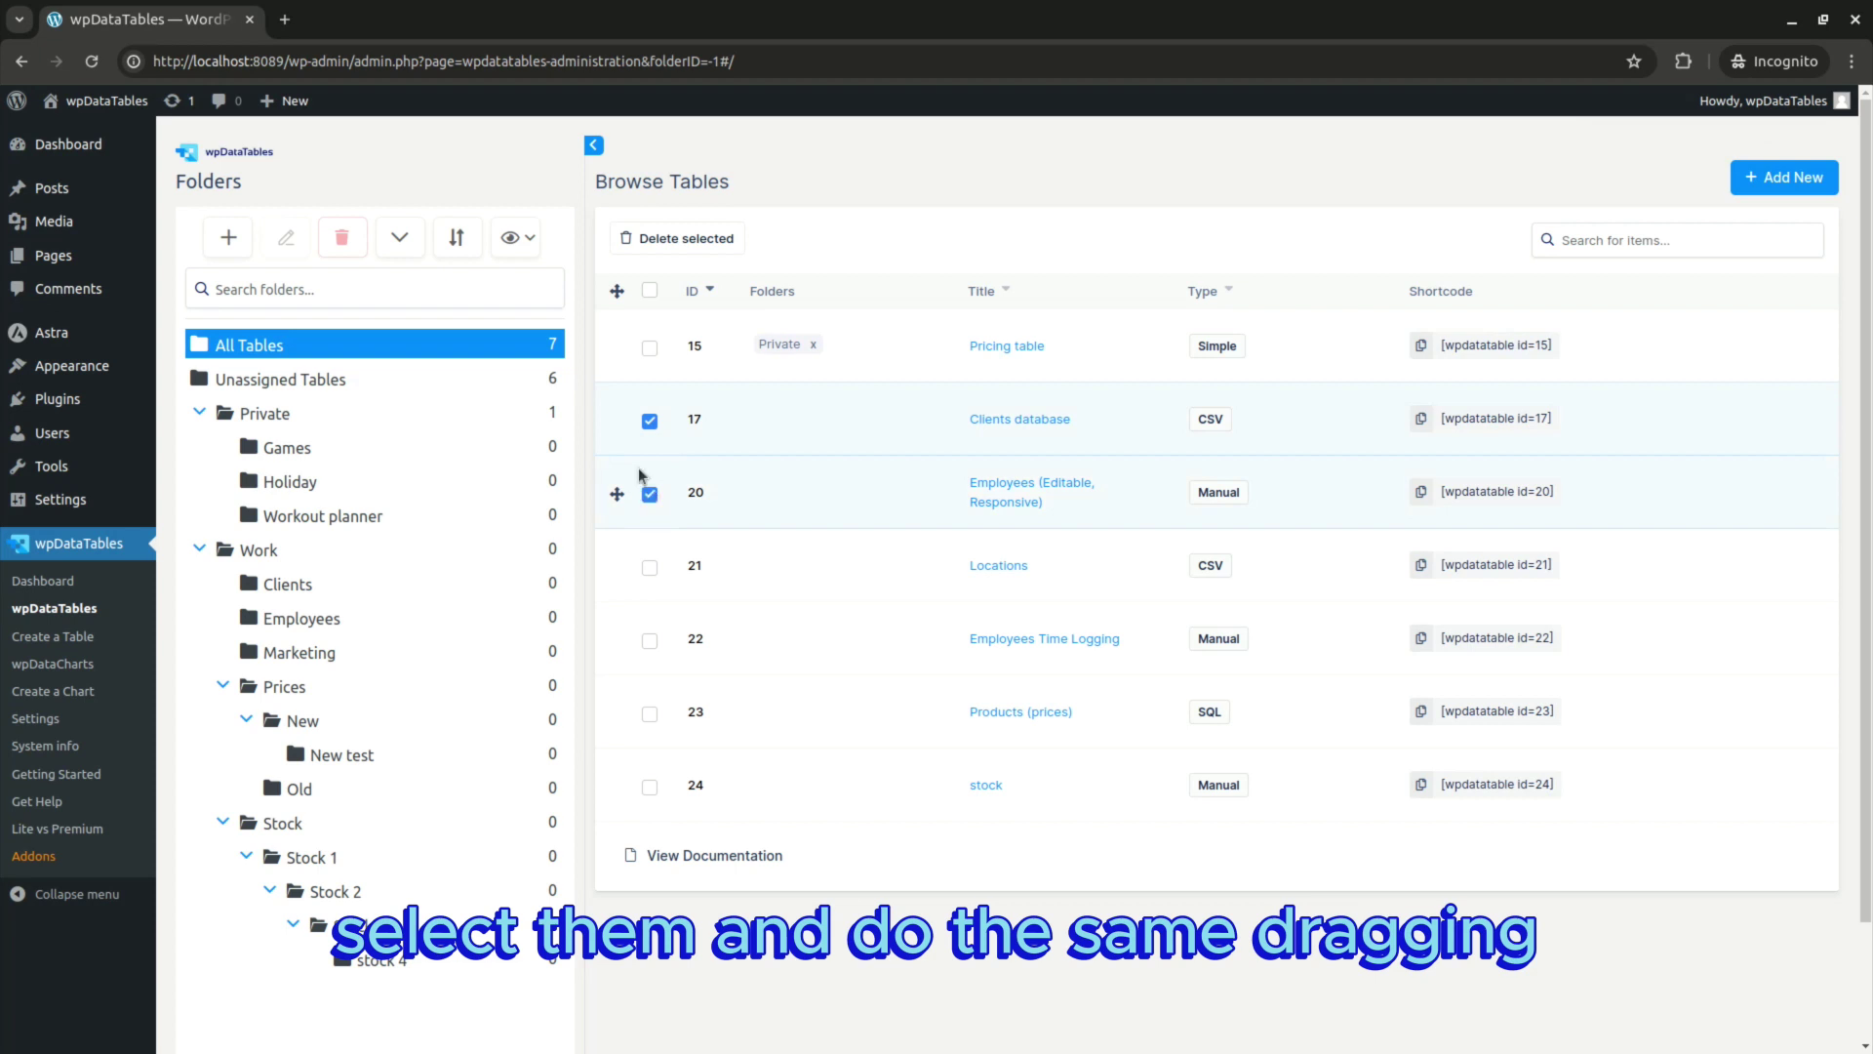
pyautogui.moveTo(615, 423); pyautogui.dragTo(321, 552)
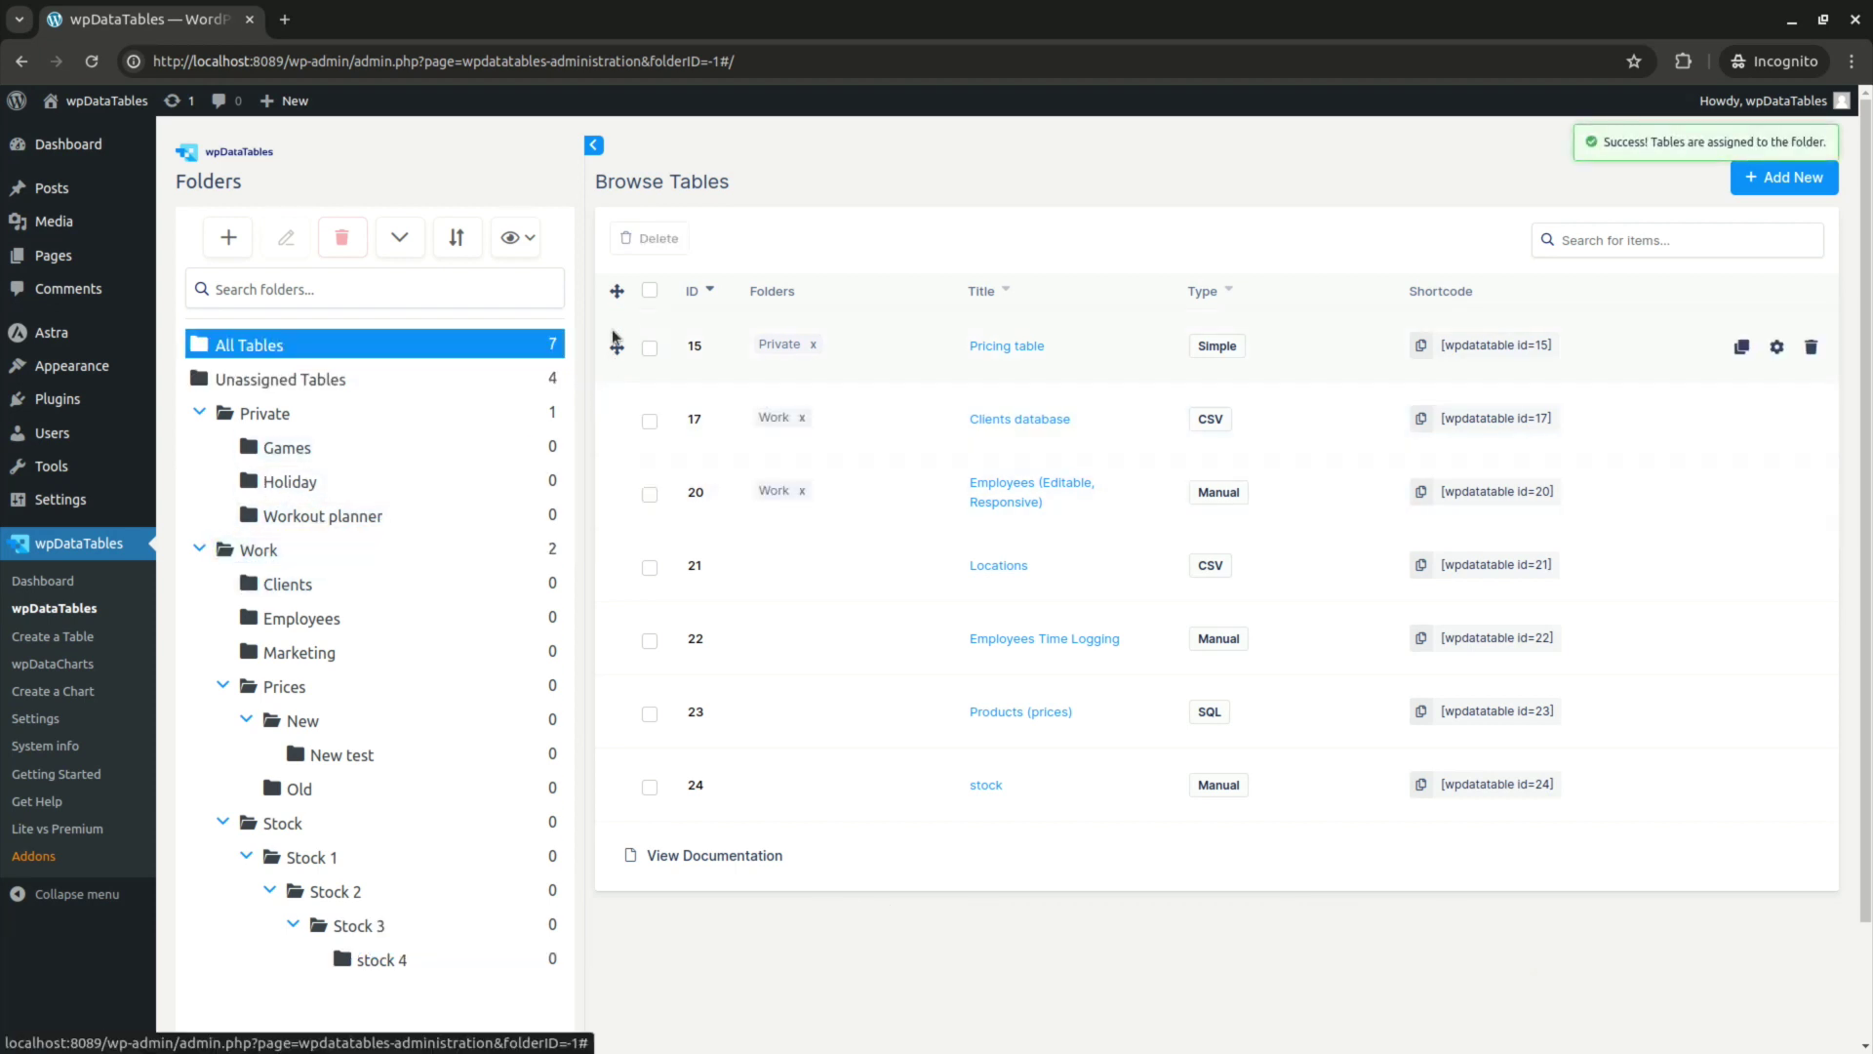
pyautogui.click(649, 291)
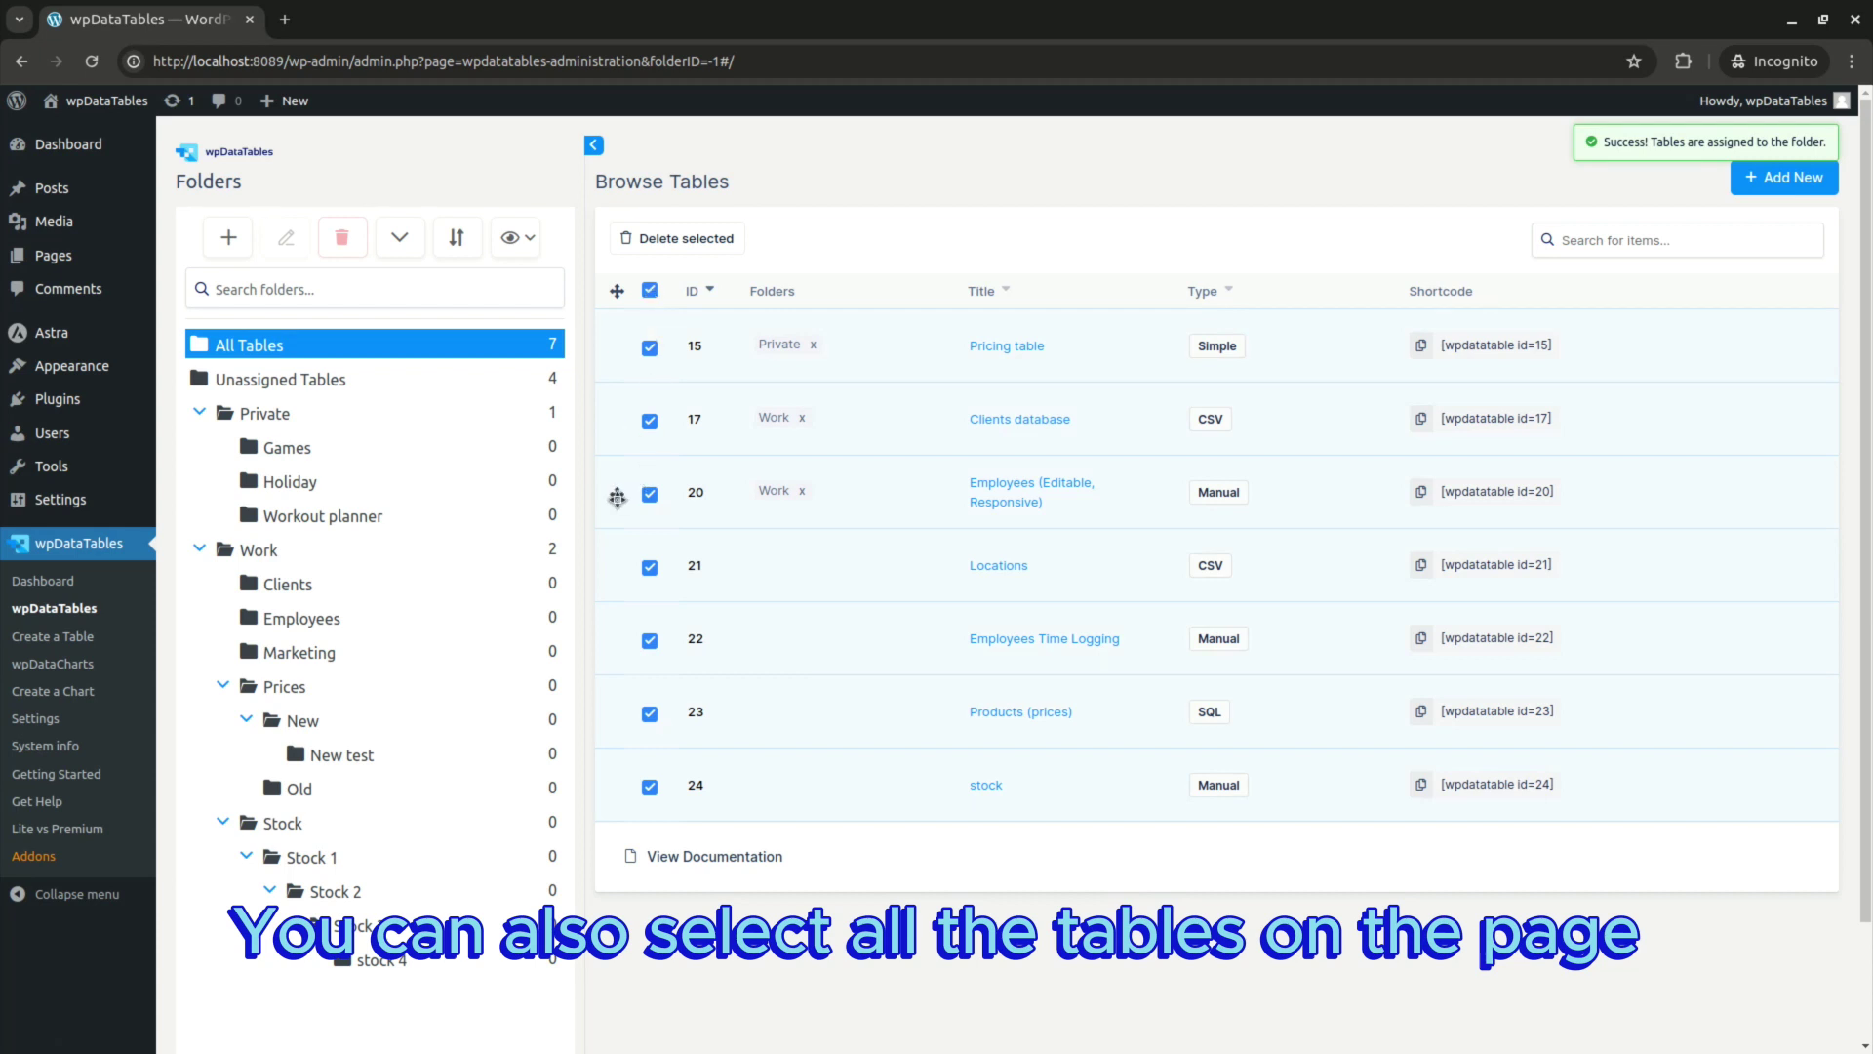
pyautogui.moveTo(619, 566); pyautogui.dragTo(371, 686)
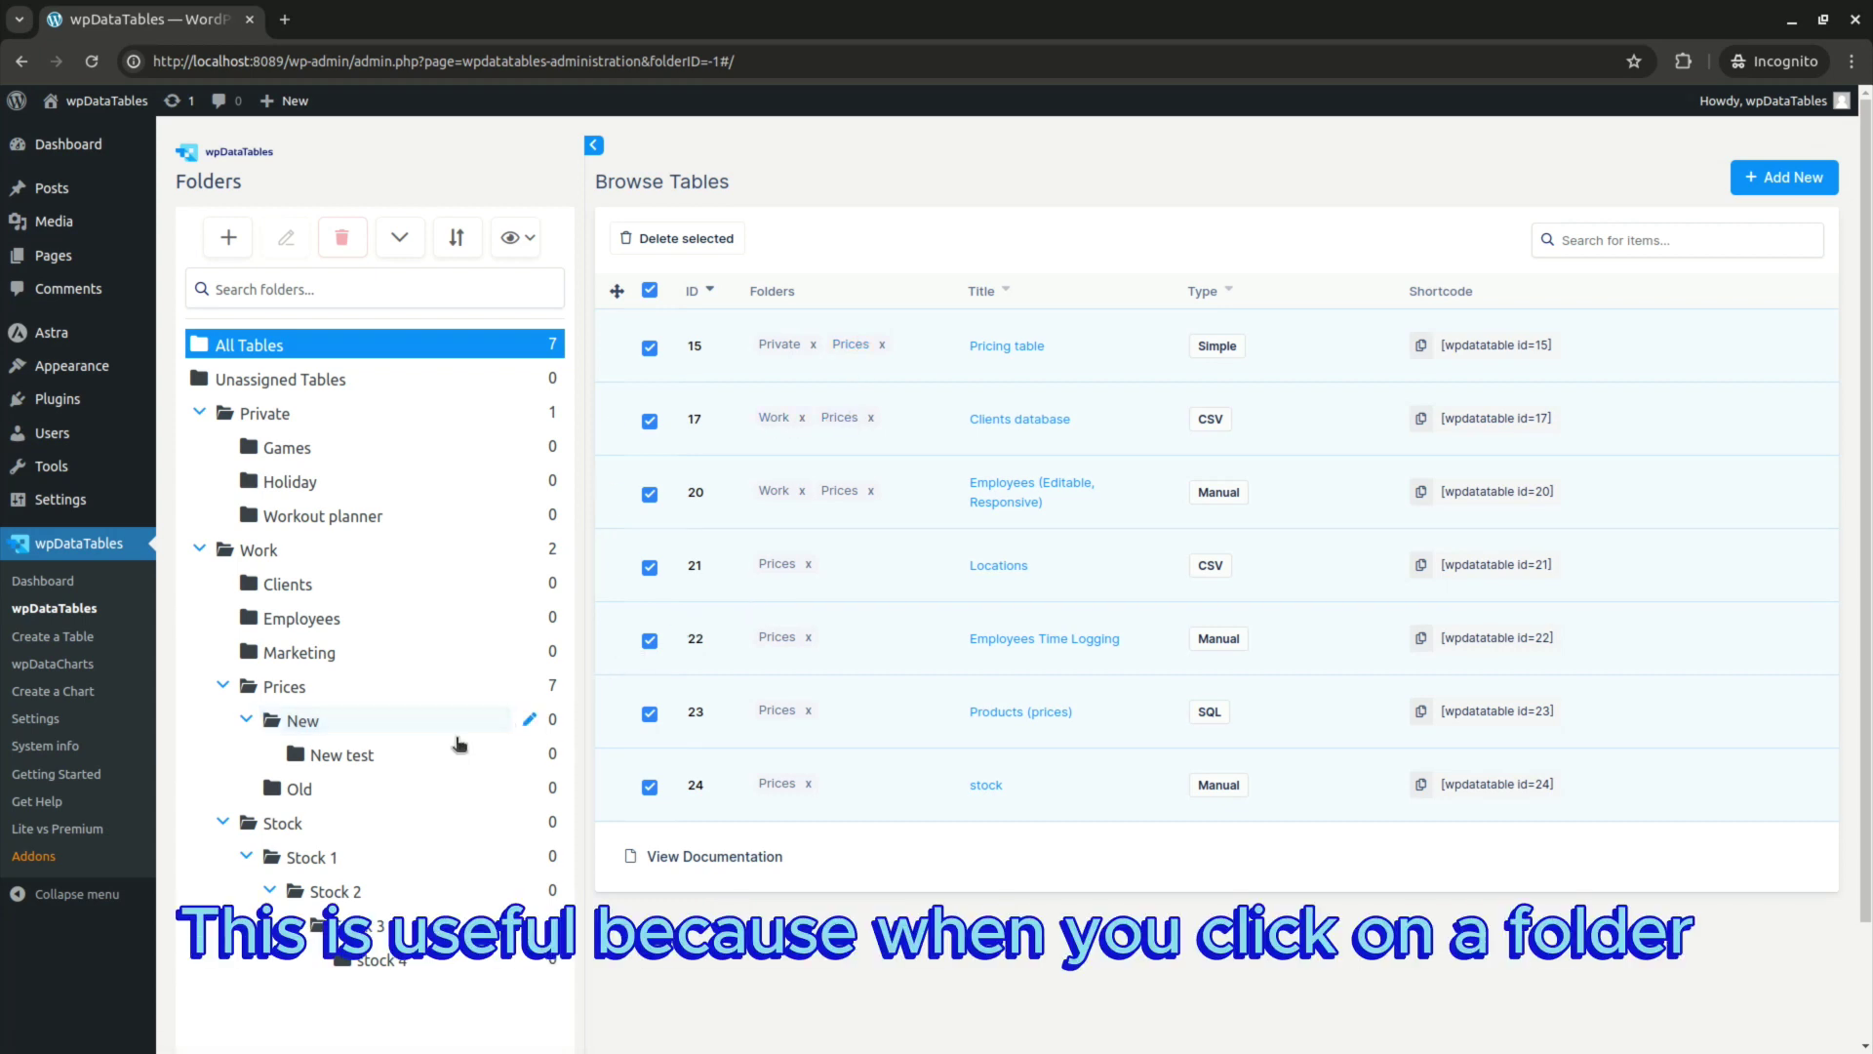
# - After filtering by Prices and Work, remove Pricing table from the Games folder
pyautogui.click(344, 690)
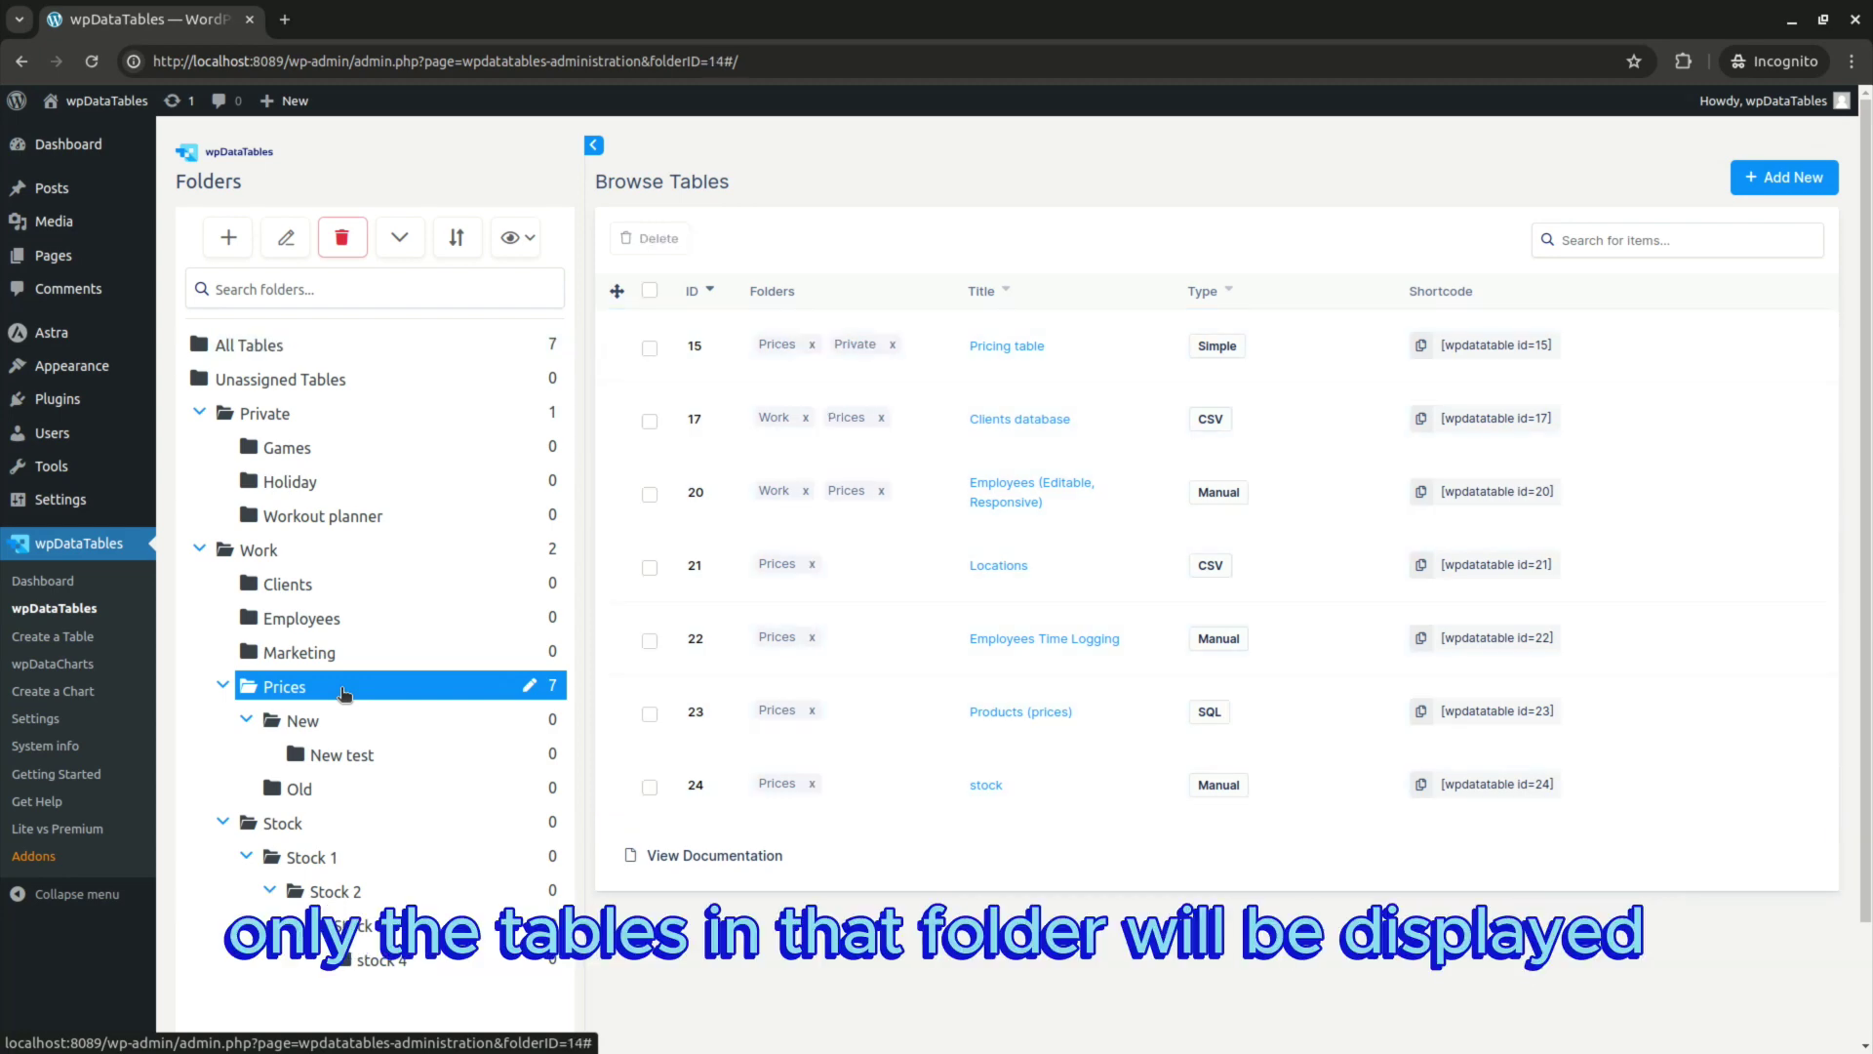
pyautogui.click(362, 552)
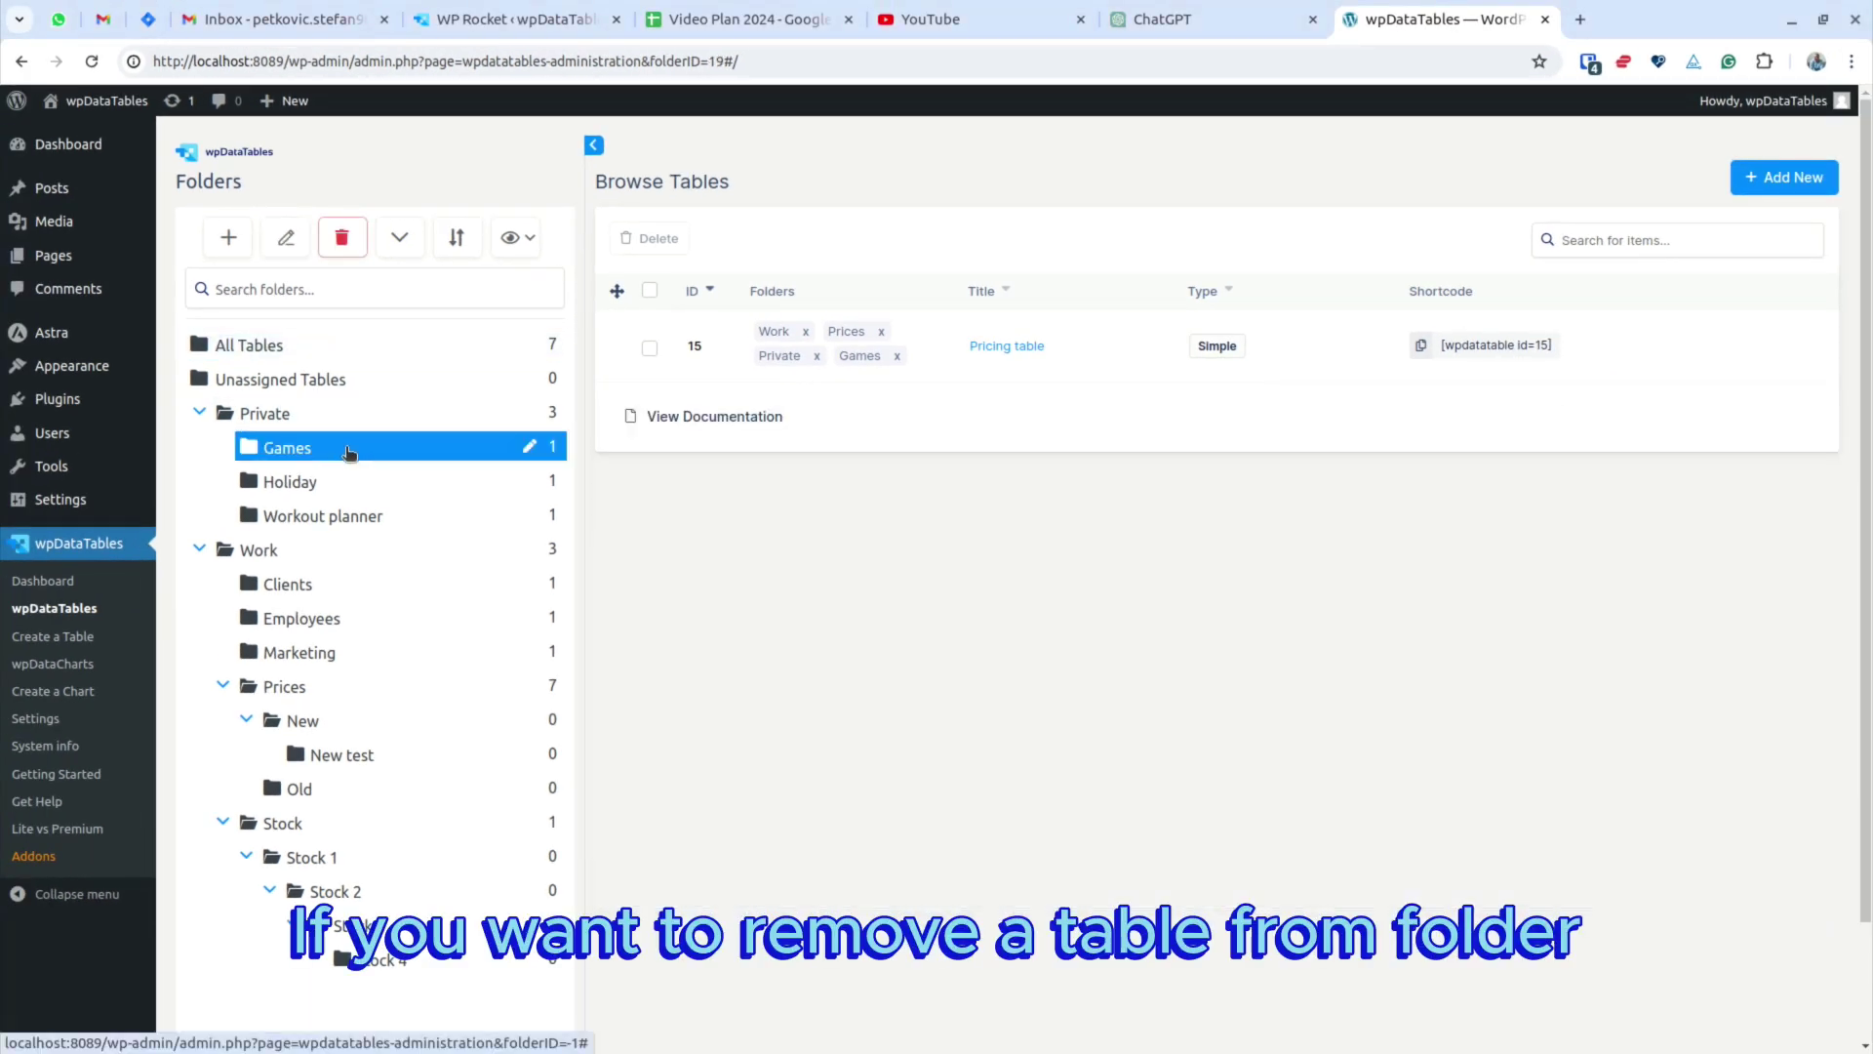
pyautogui.click(897, 357)
pyautogui.click(1132, 632)
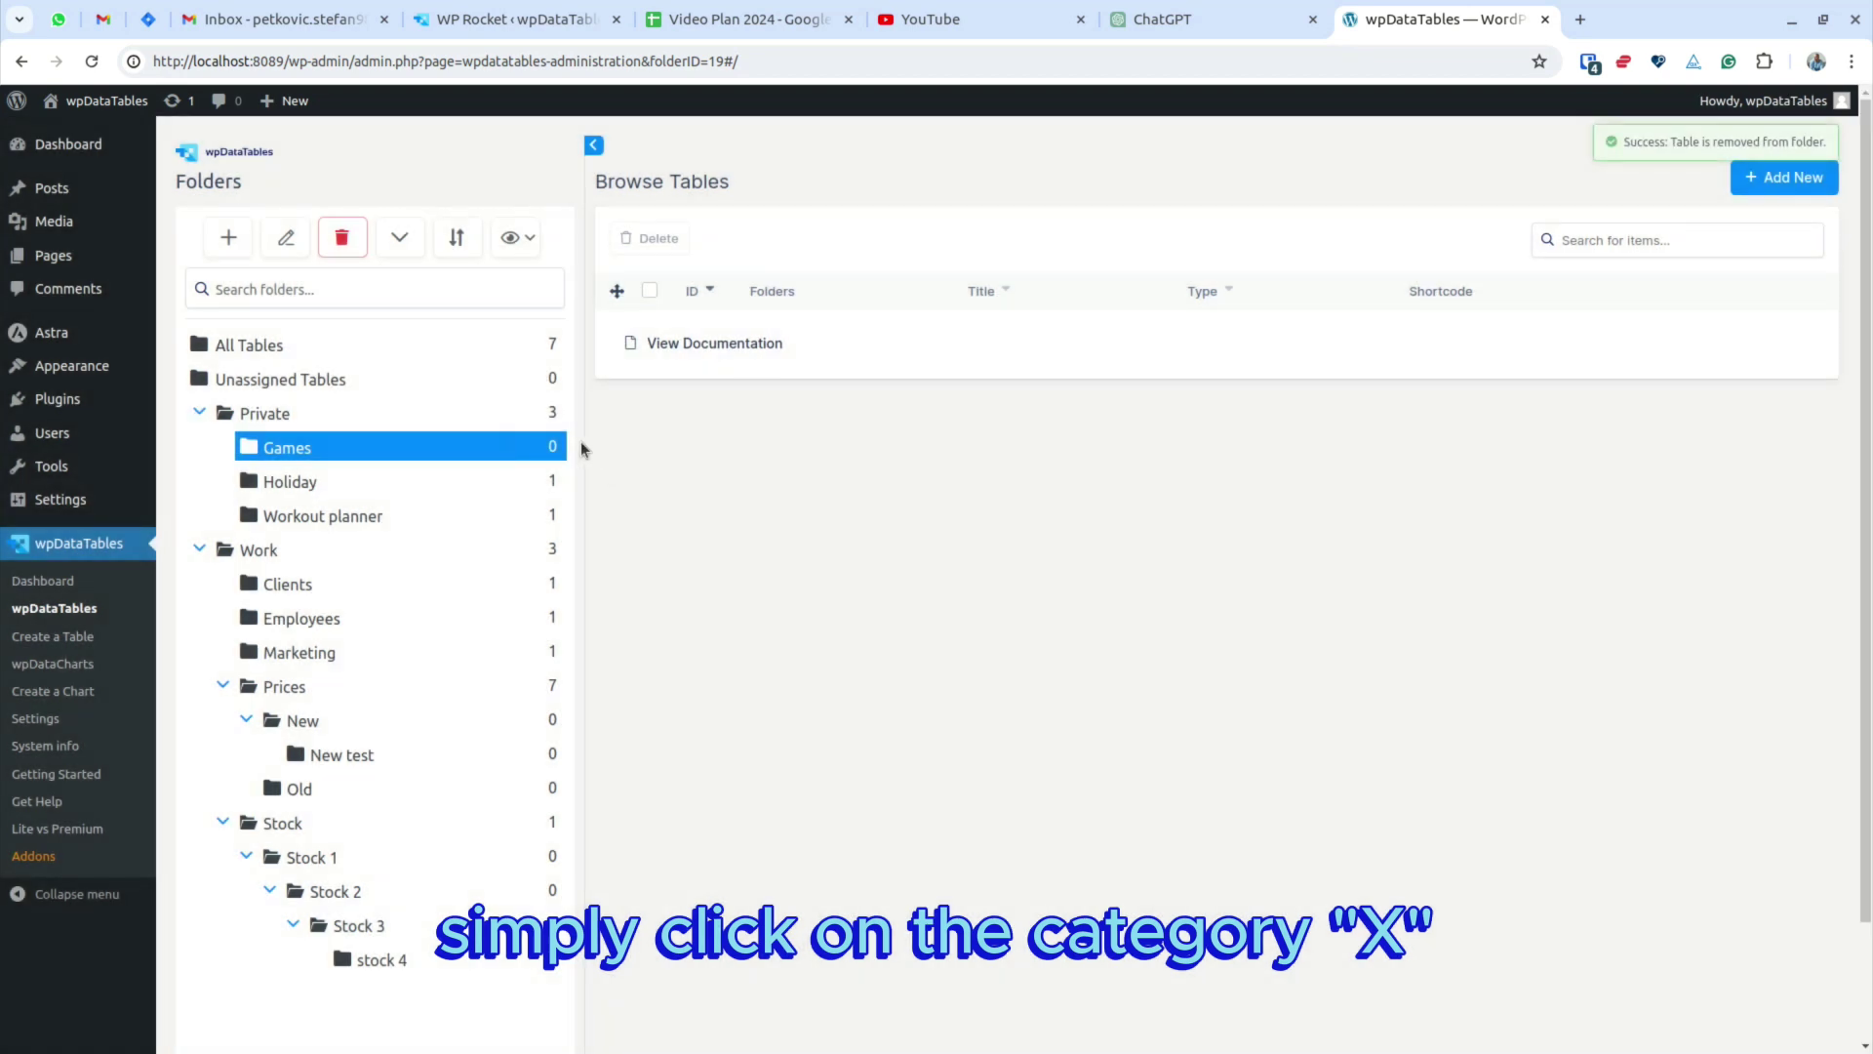
pyautogui.click(381, 346)
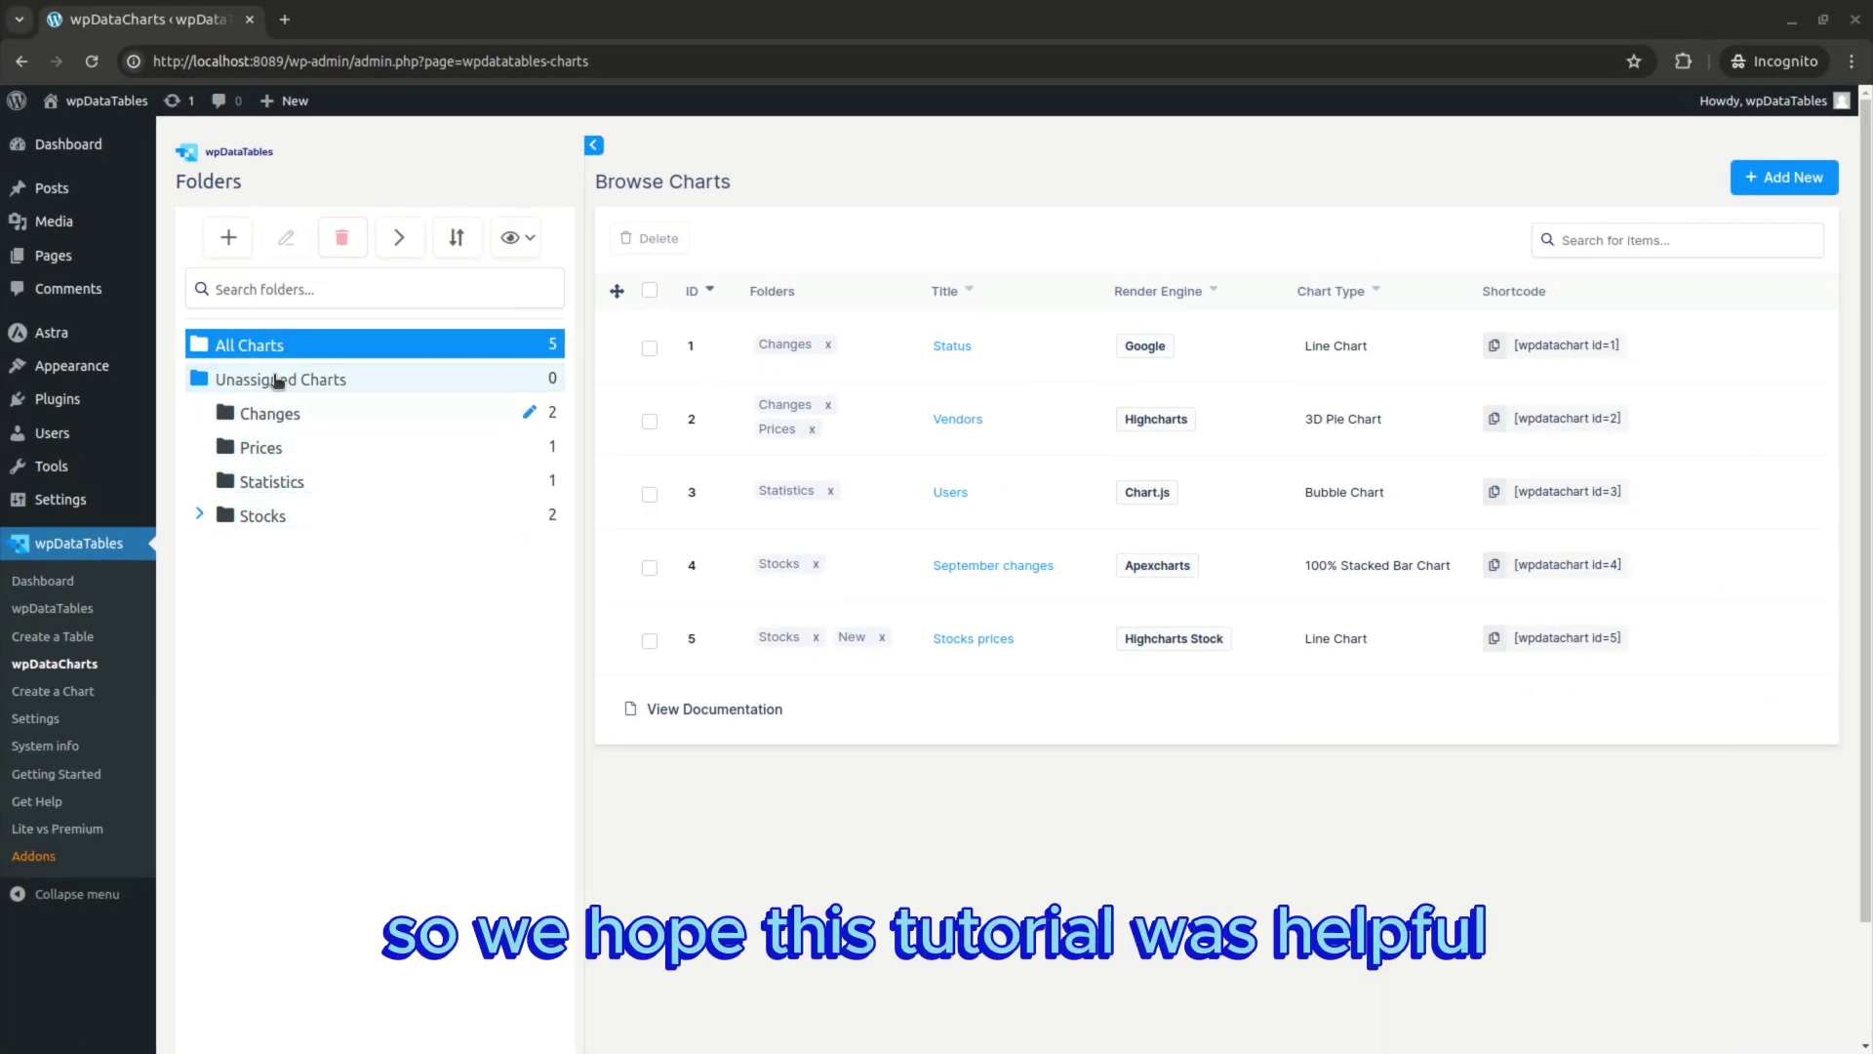
pyautogui.click(200, 516)
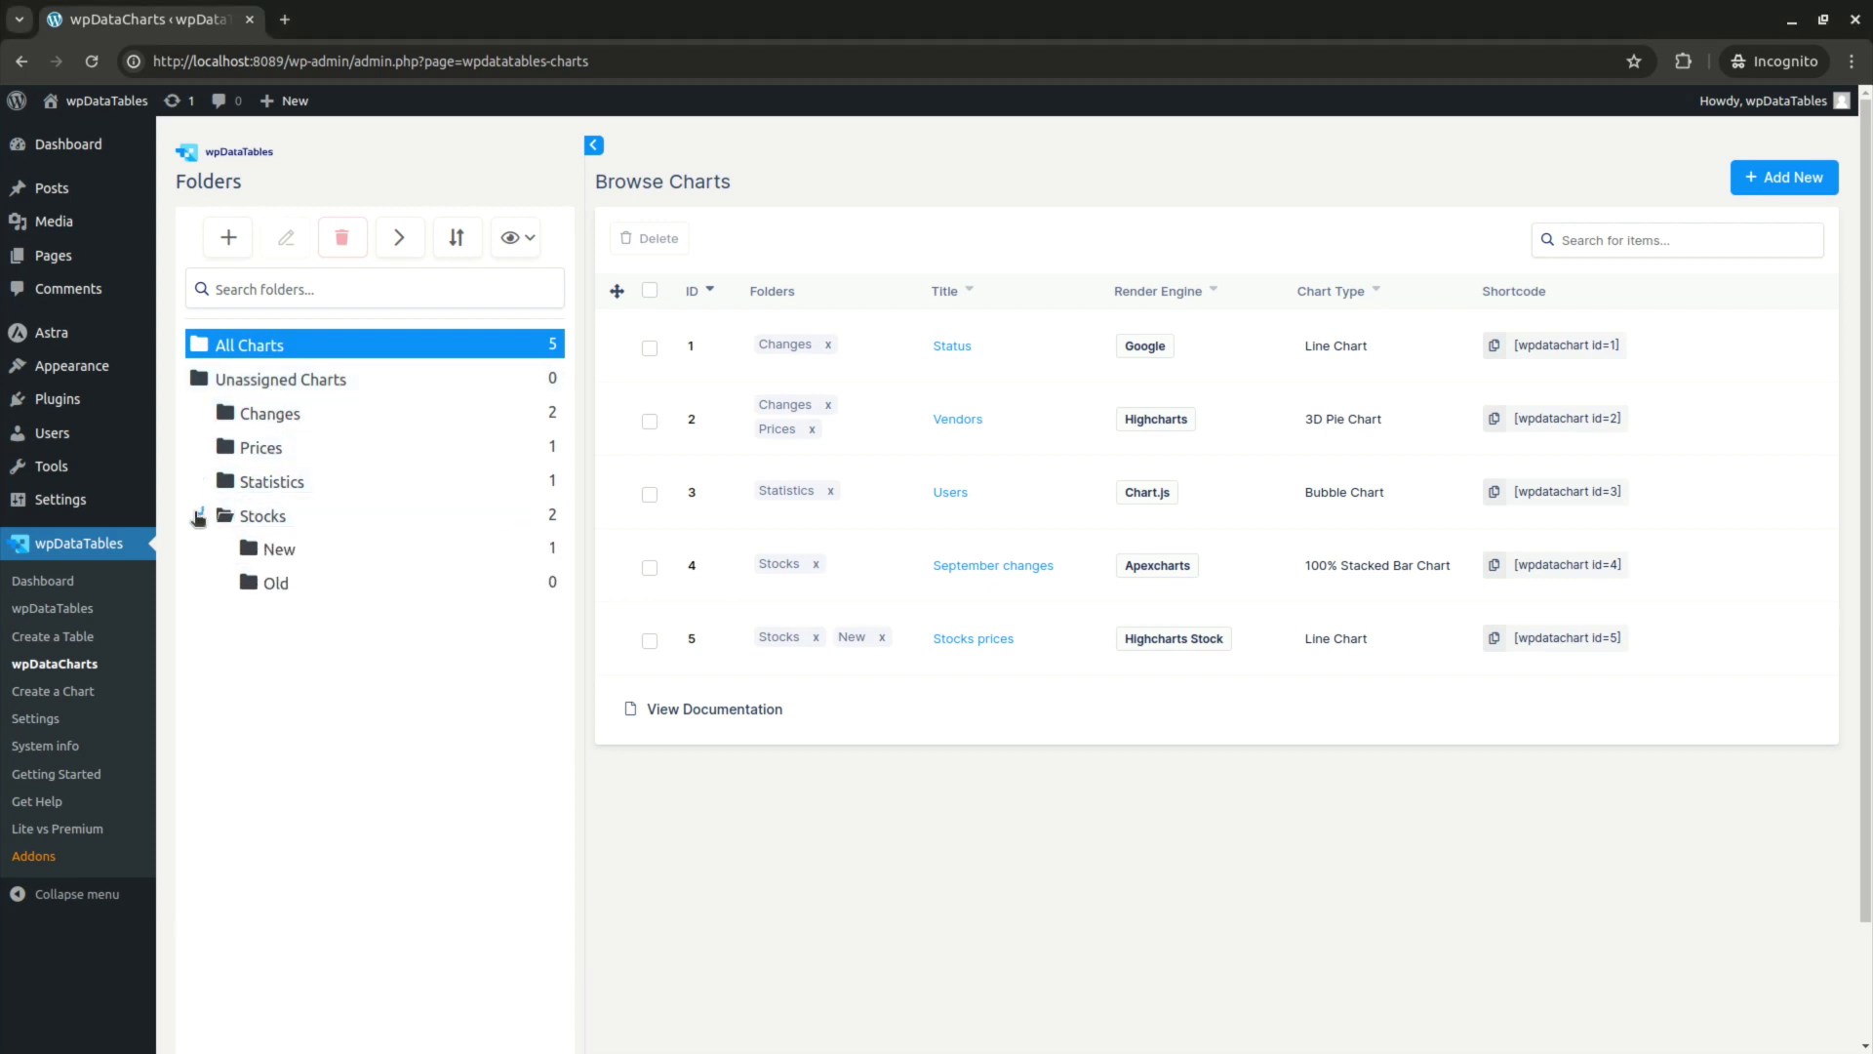